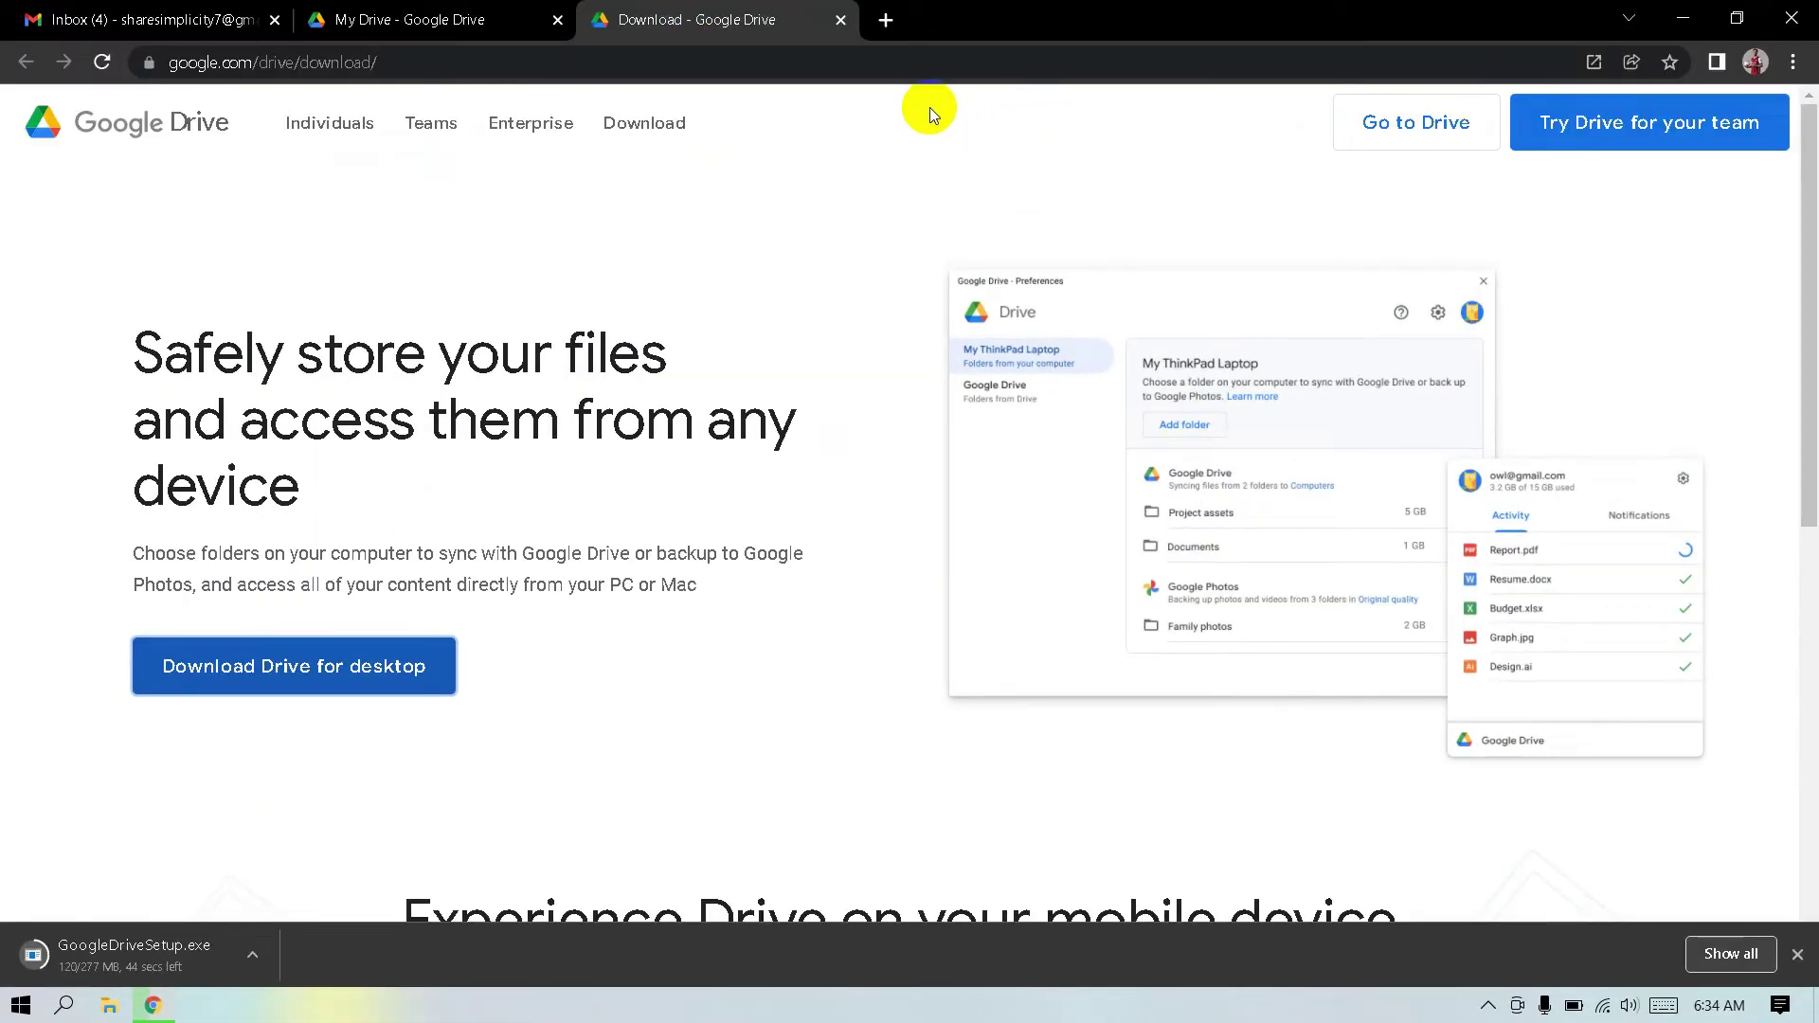
# Open the Google homepage at google.co.id in a new browser tab.
pyautogui.click(886, 21)
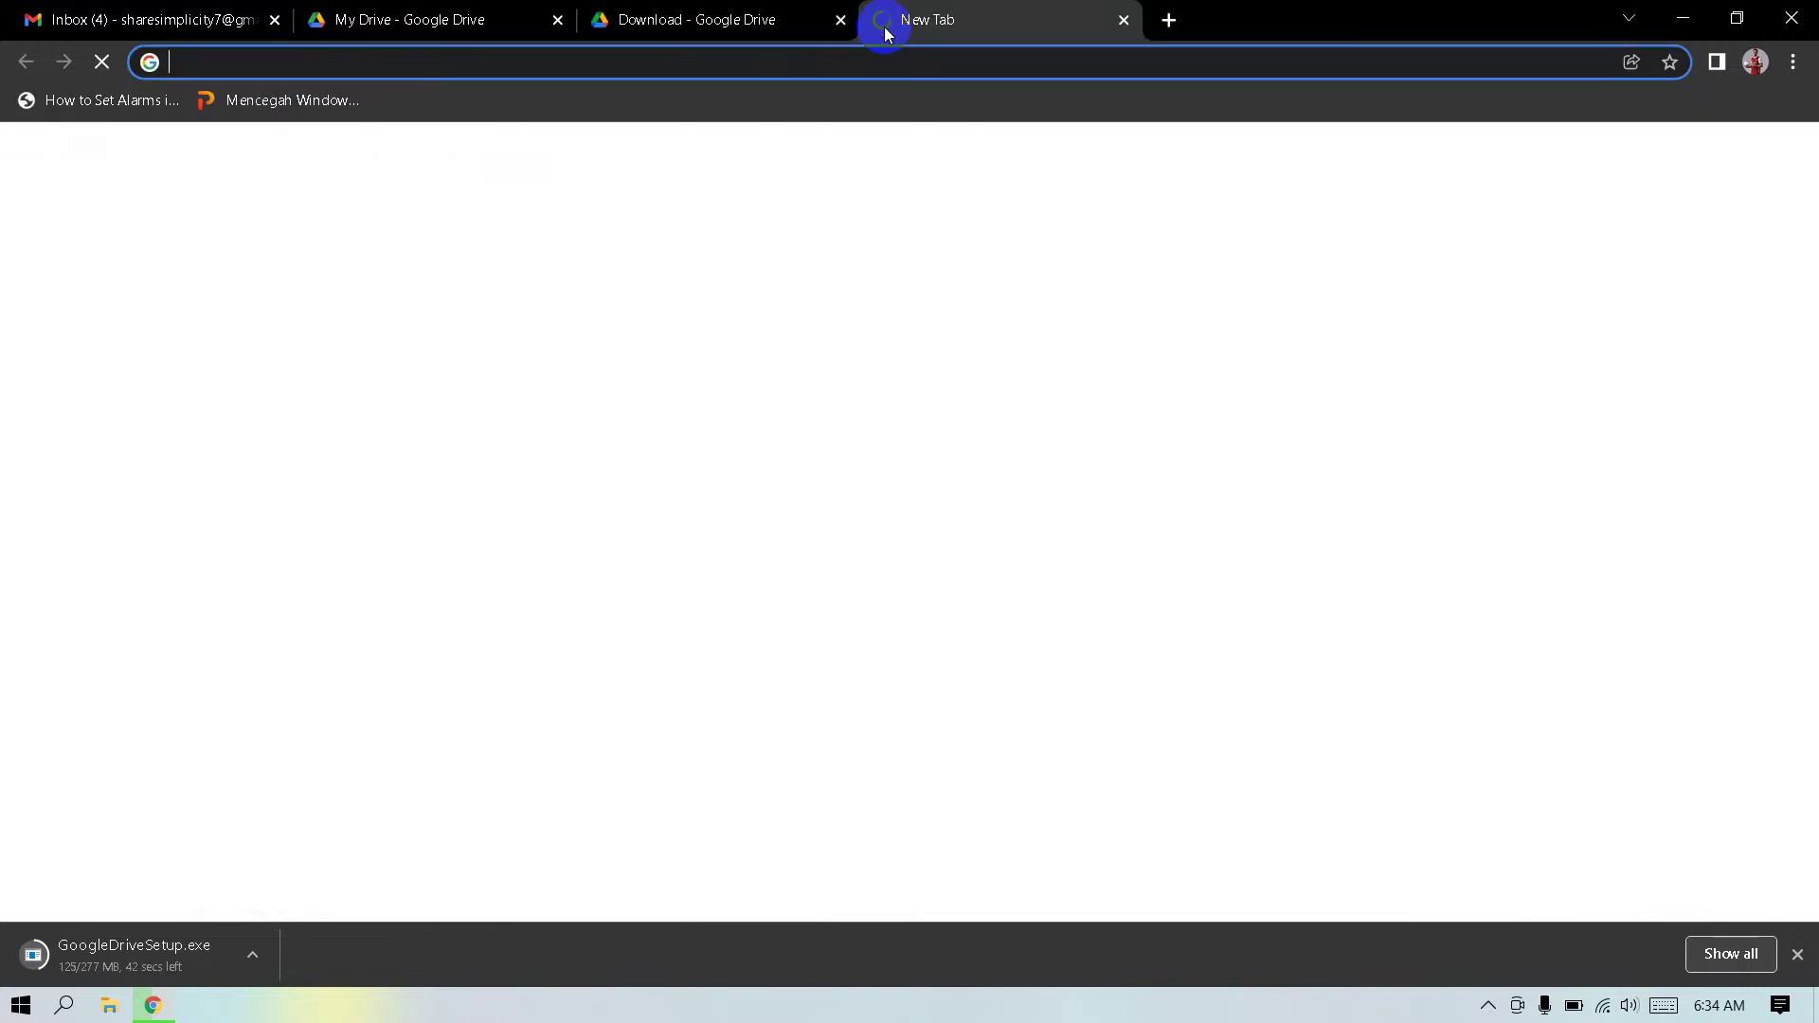
pyautogui.write('go')
pyautogui.press('Return')
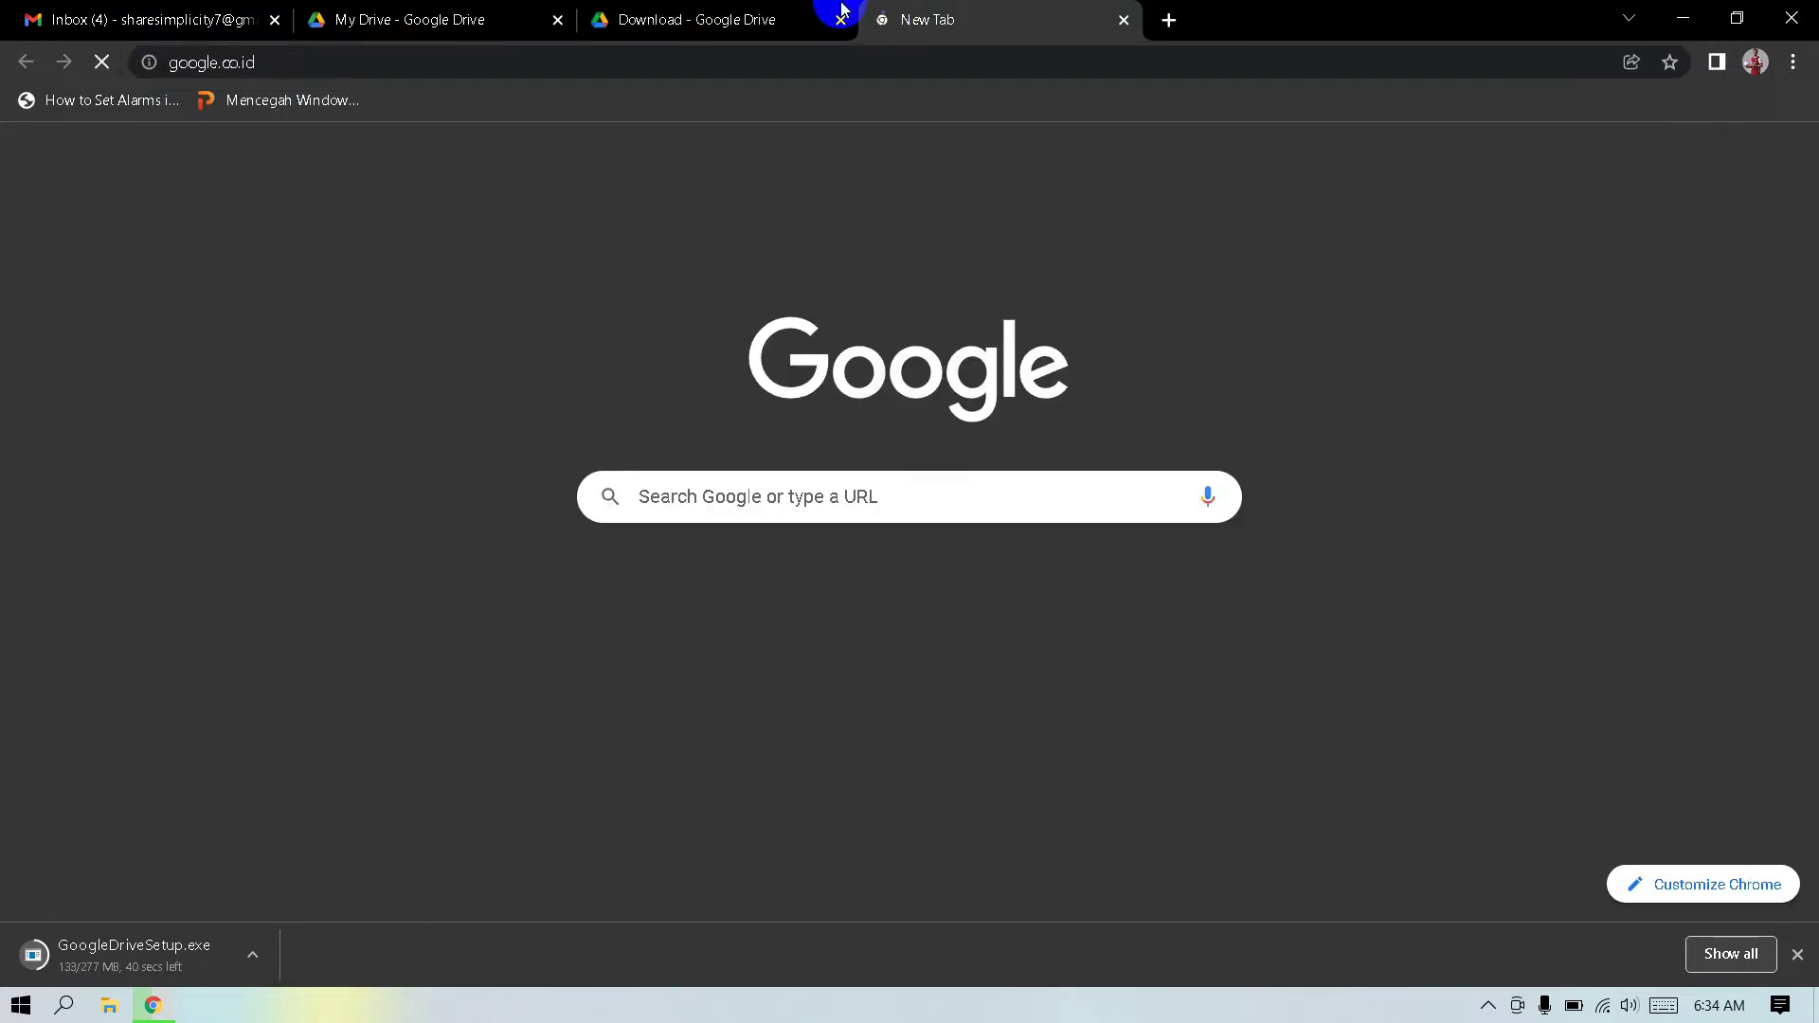
pyautogui.click(722, 15)
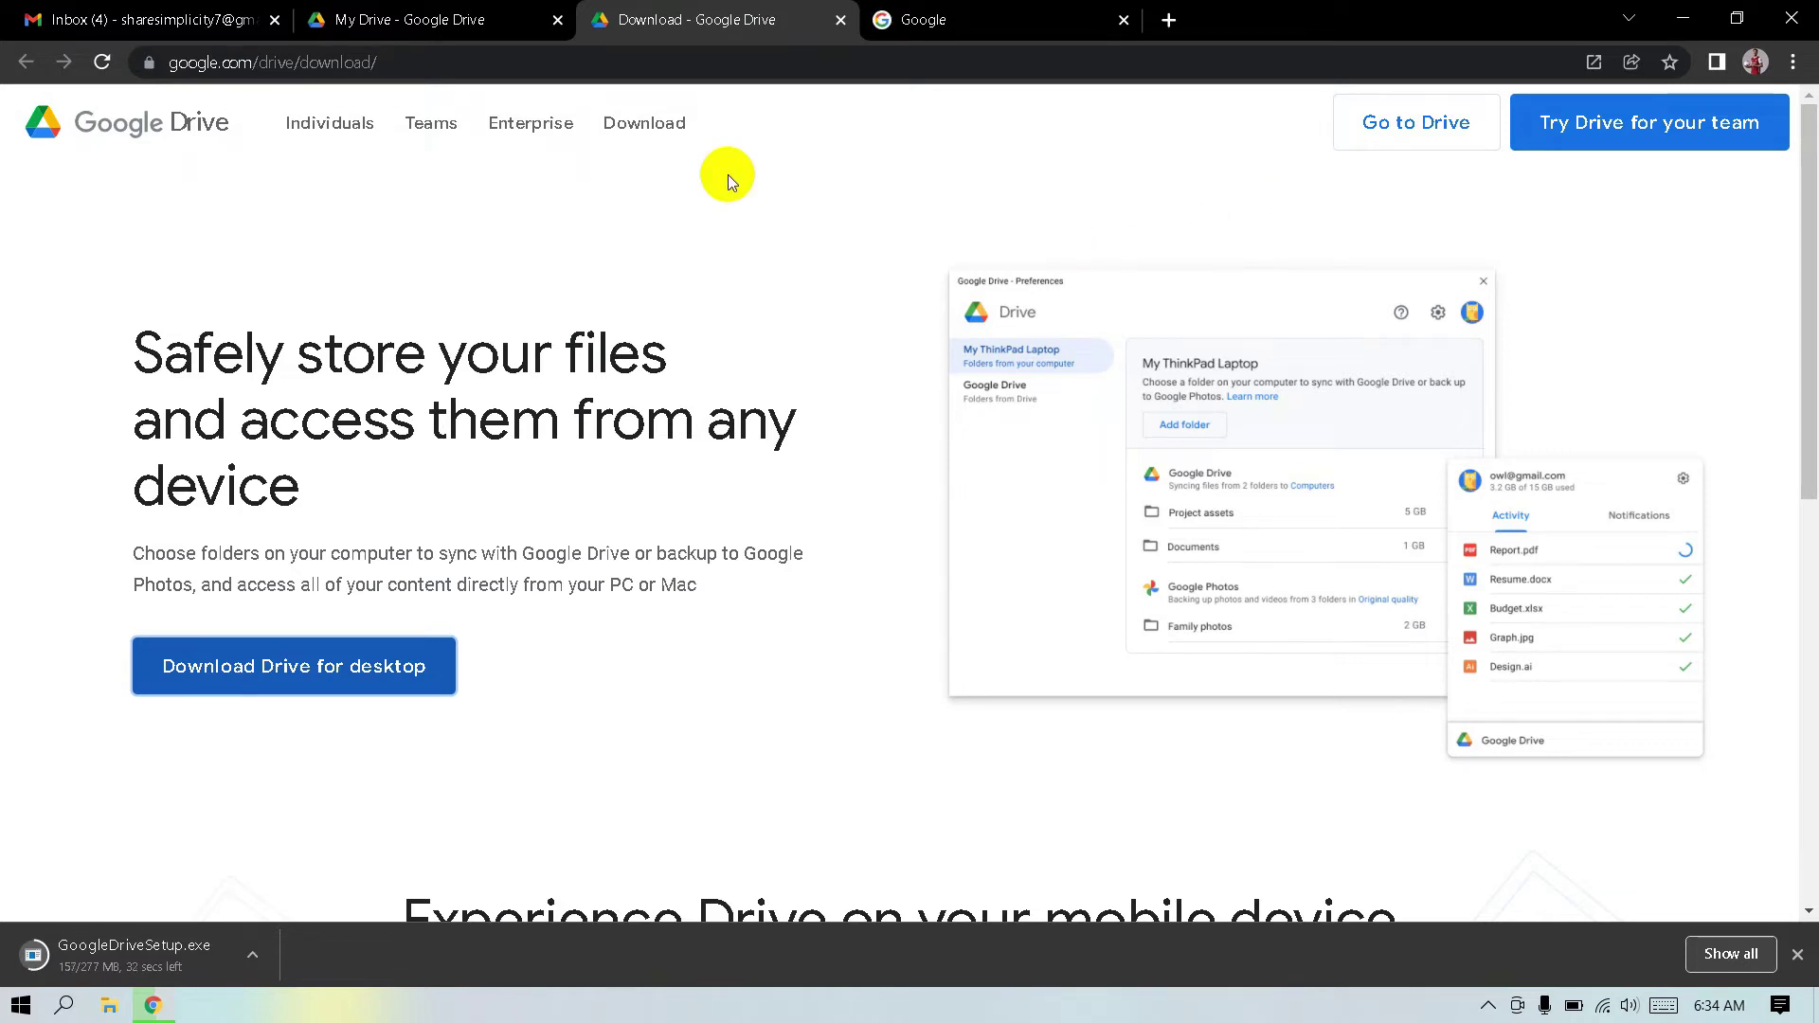
pyautogui.click(454, 17)
pyautogui.click(971, 10)
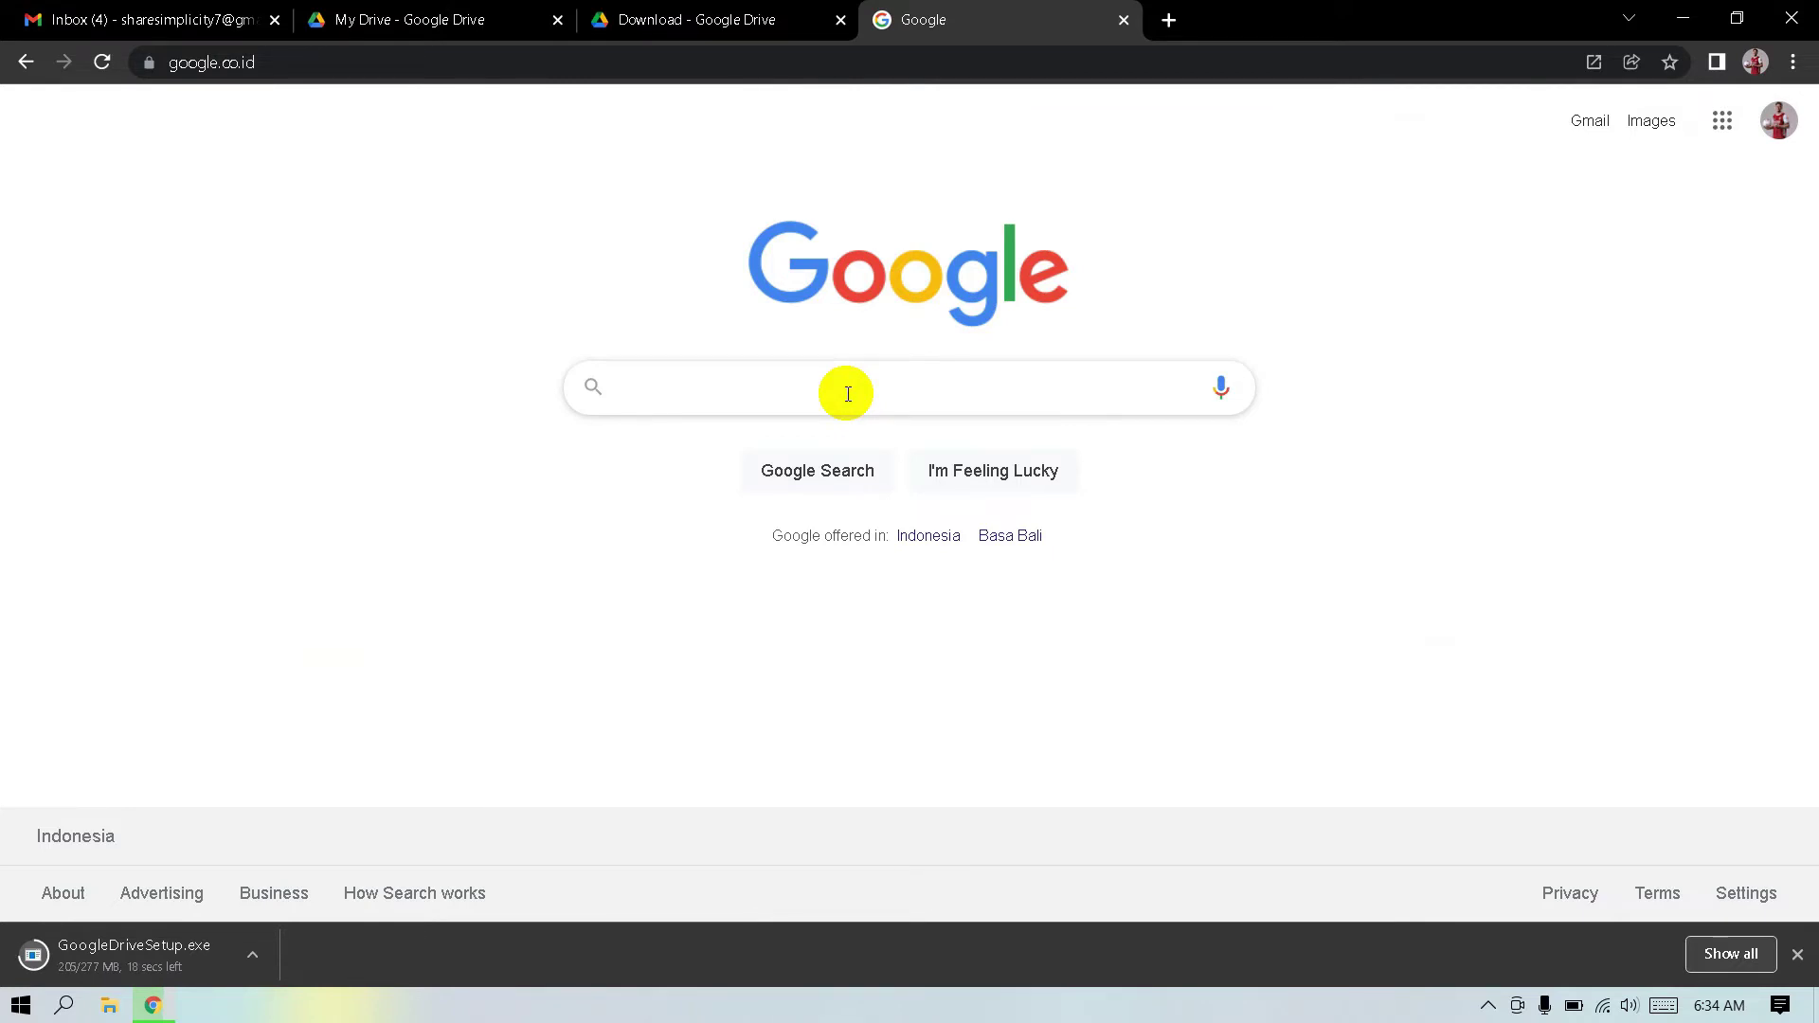
# Search Google for "download google drive desktop windows 10".
pyautogui.write('download google drive desk')
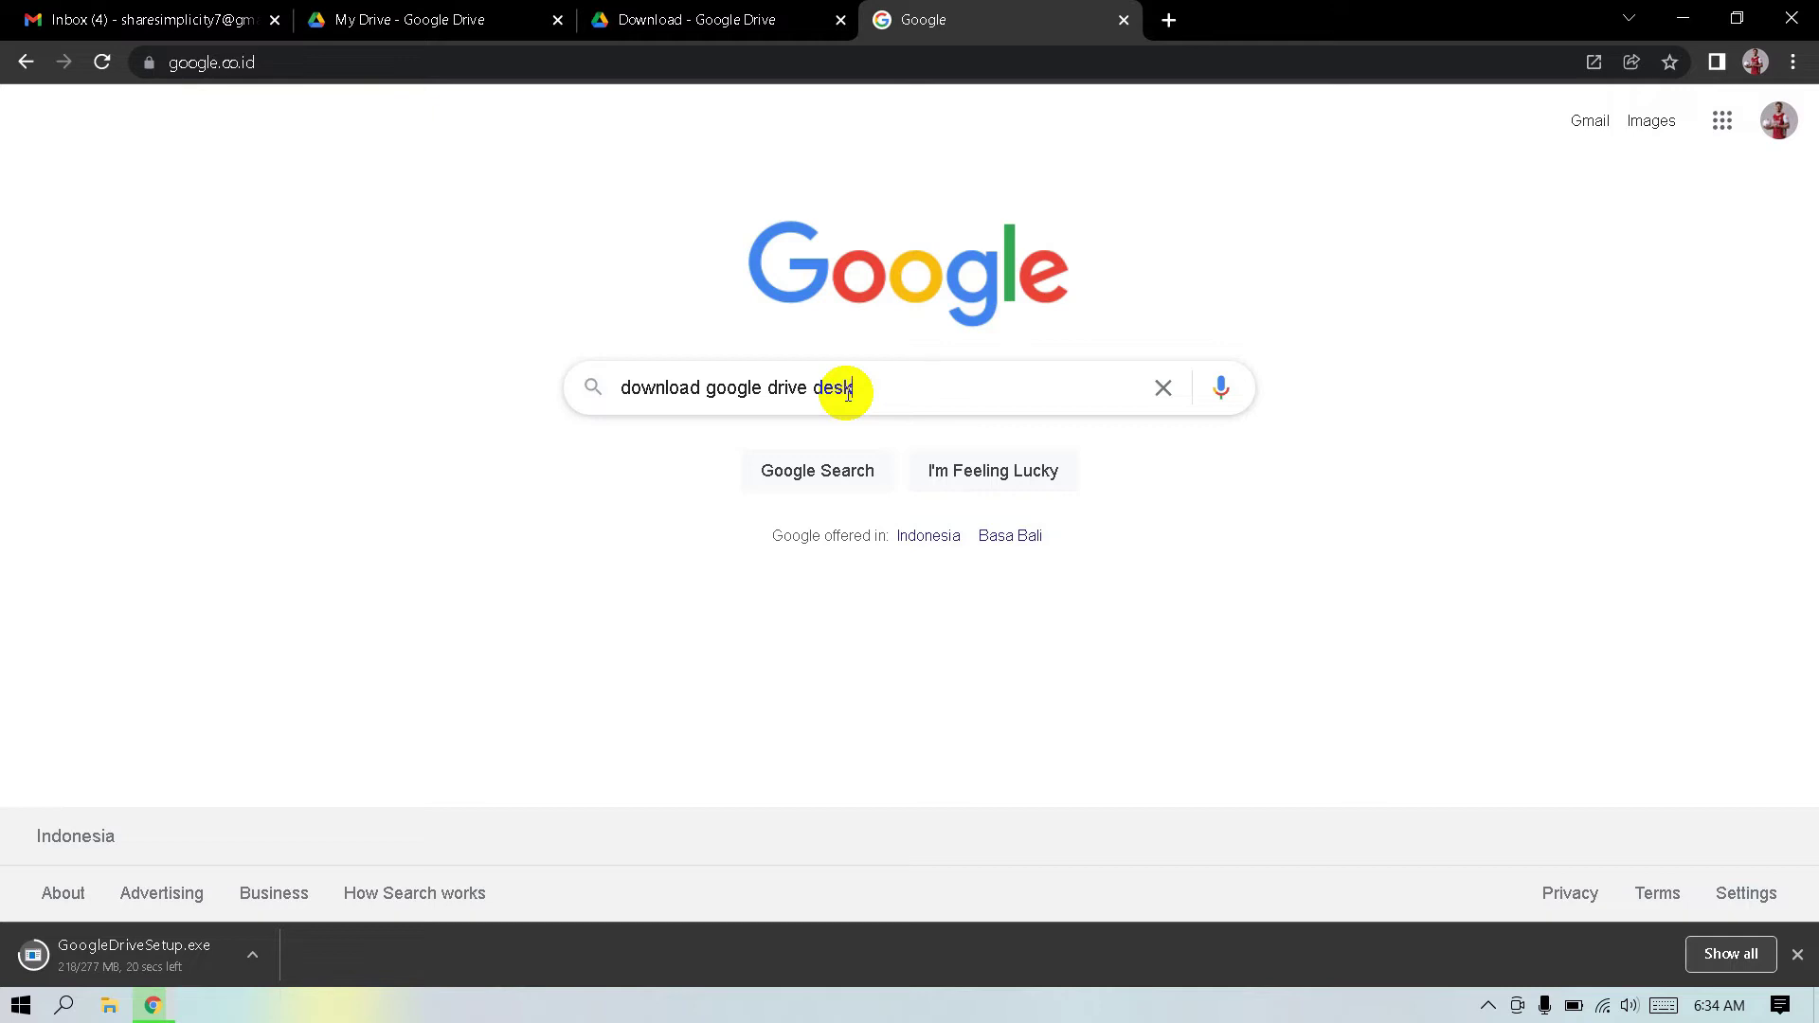
pyautogui.write('top windows 11')
pyautogui.press('BackSpace')
pyautogui.press('Return')
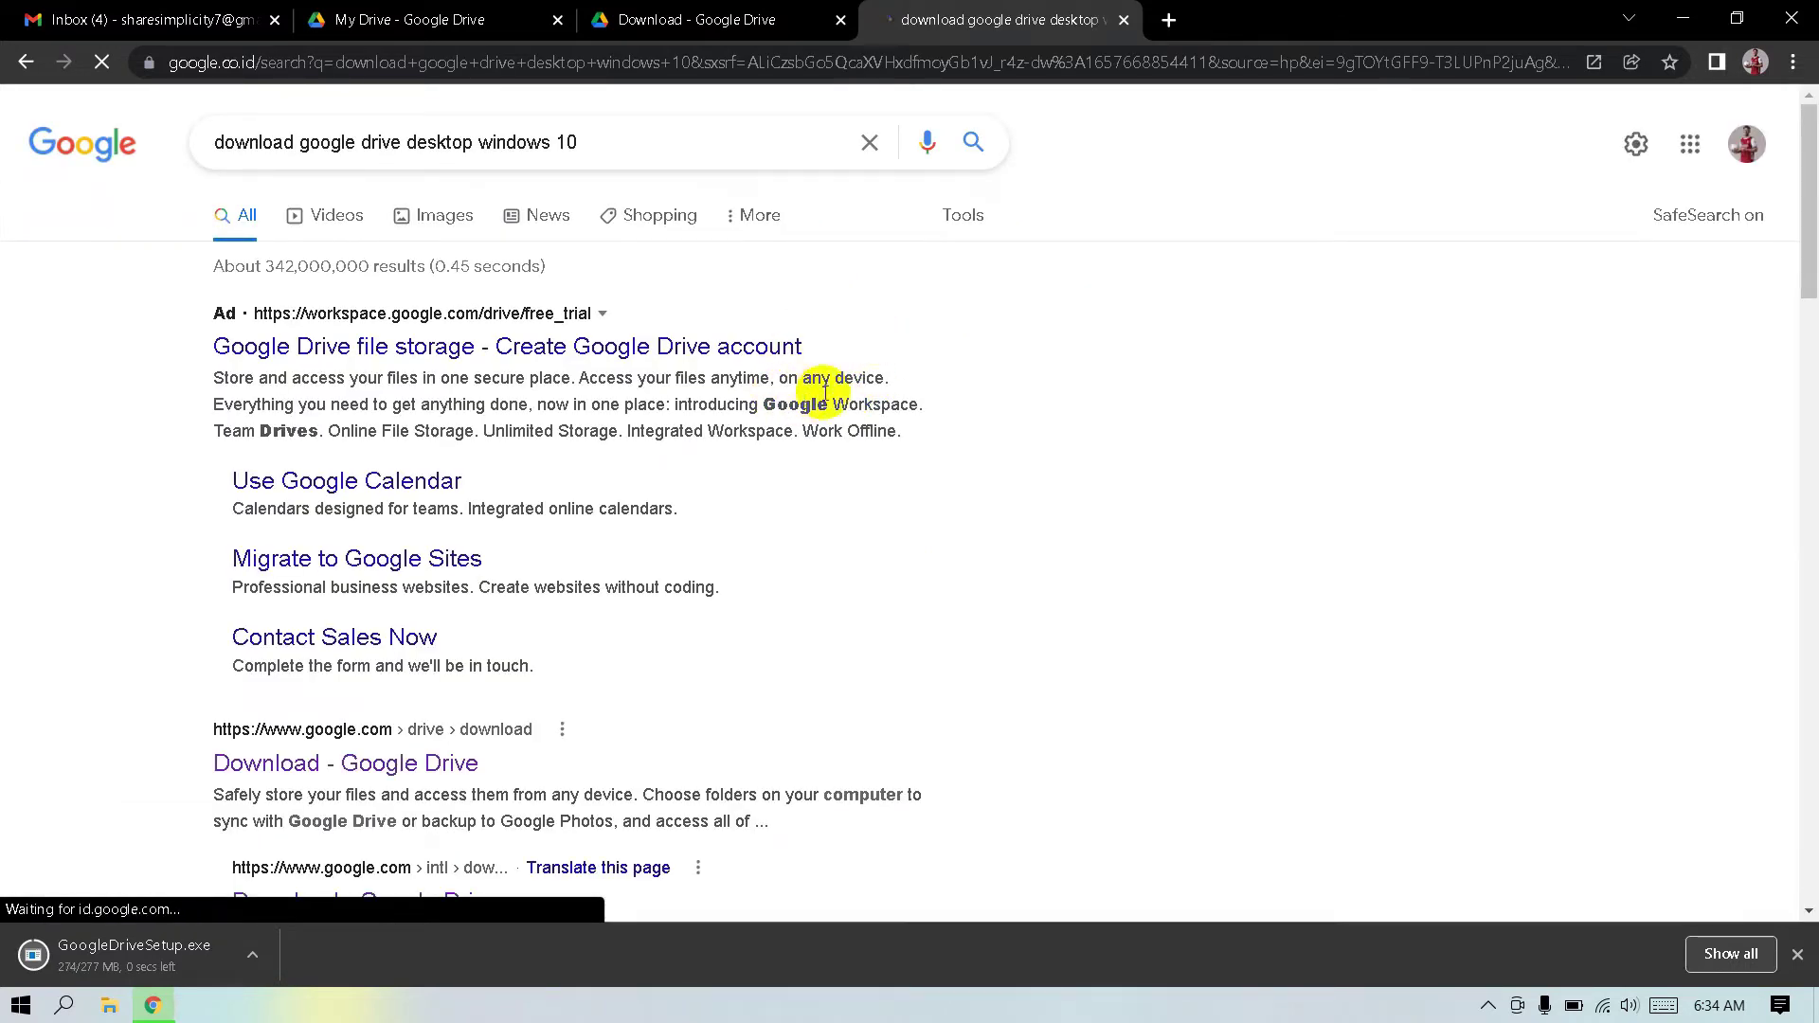
# Open the "Download - Google Drive" result from google.com/drive/download in a separate tab and switch to it.
pyautogui.scroll(-1, 483, 507)
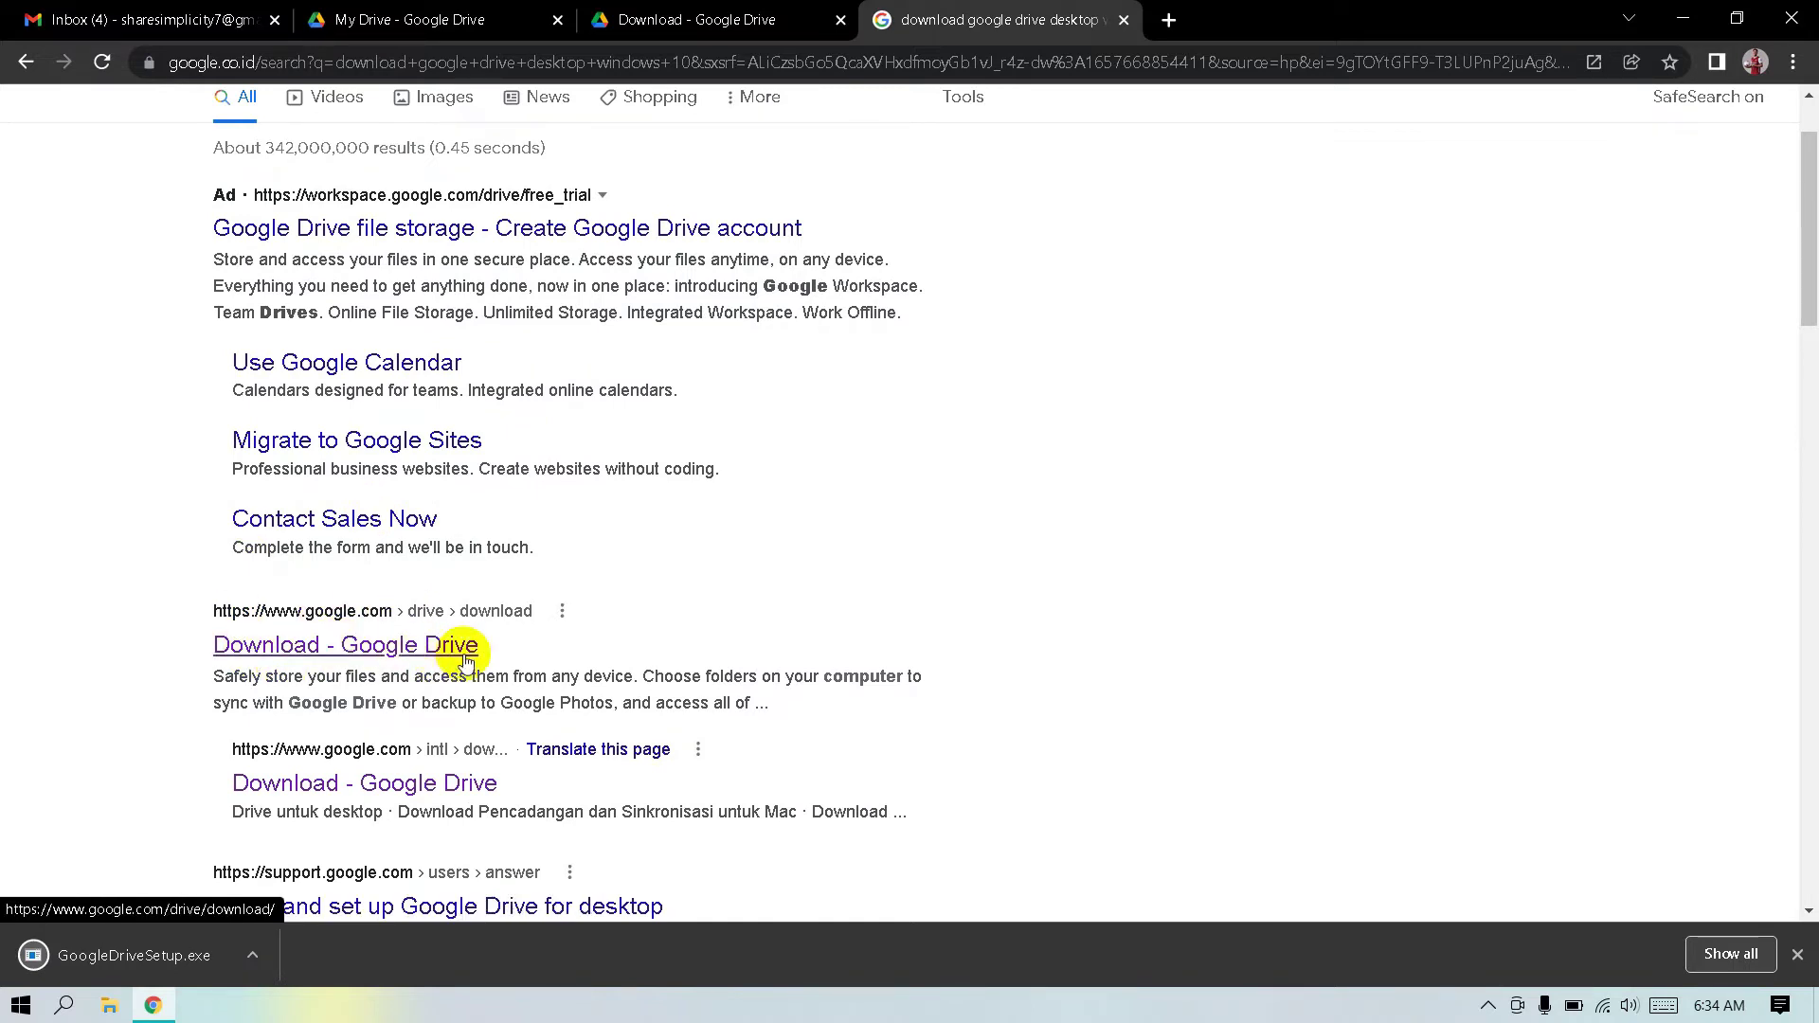
pyautogui.rightClick(318, 643)
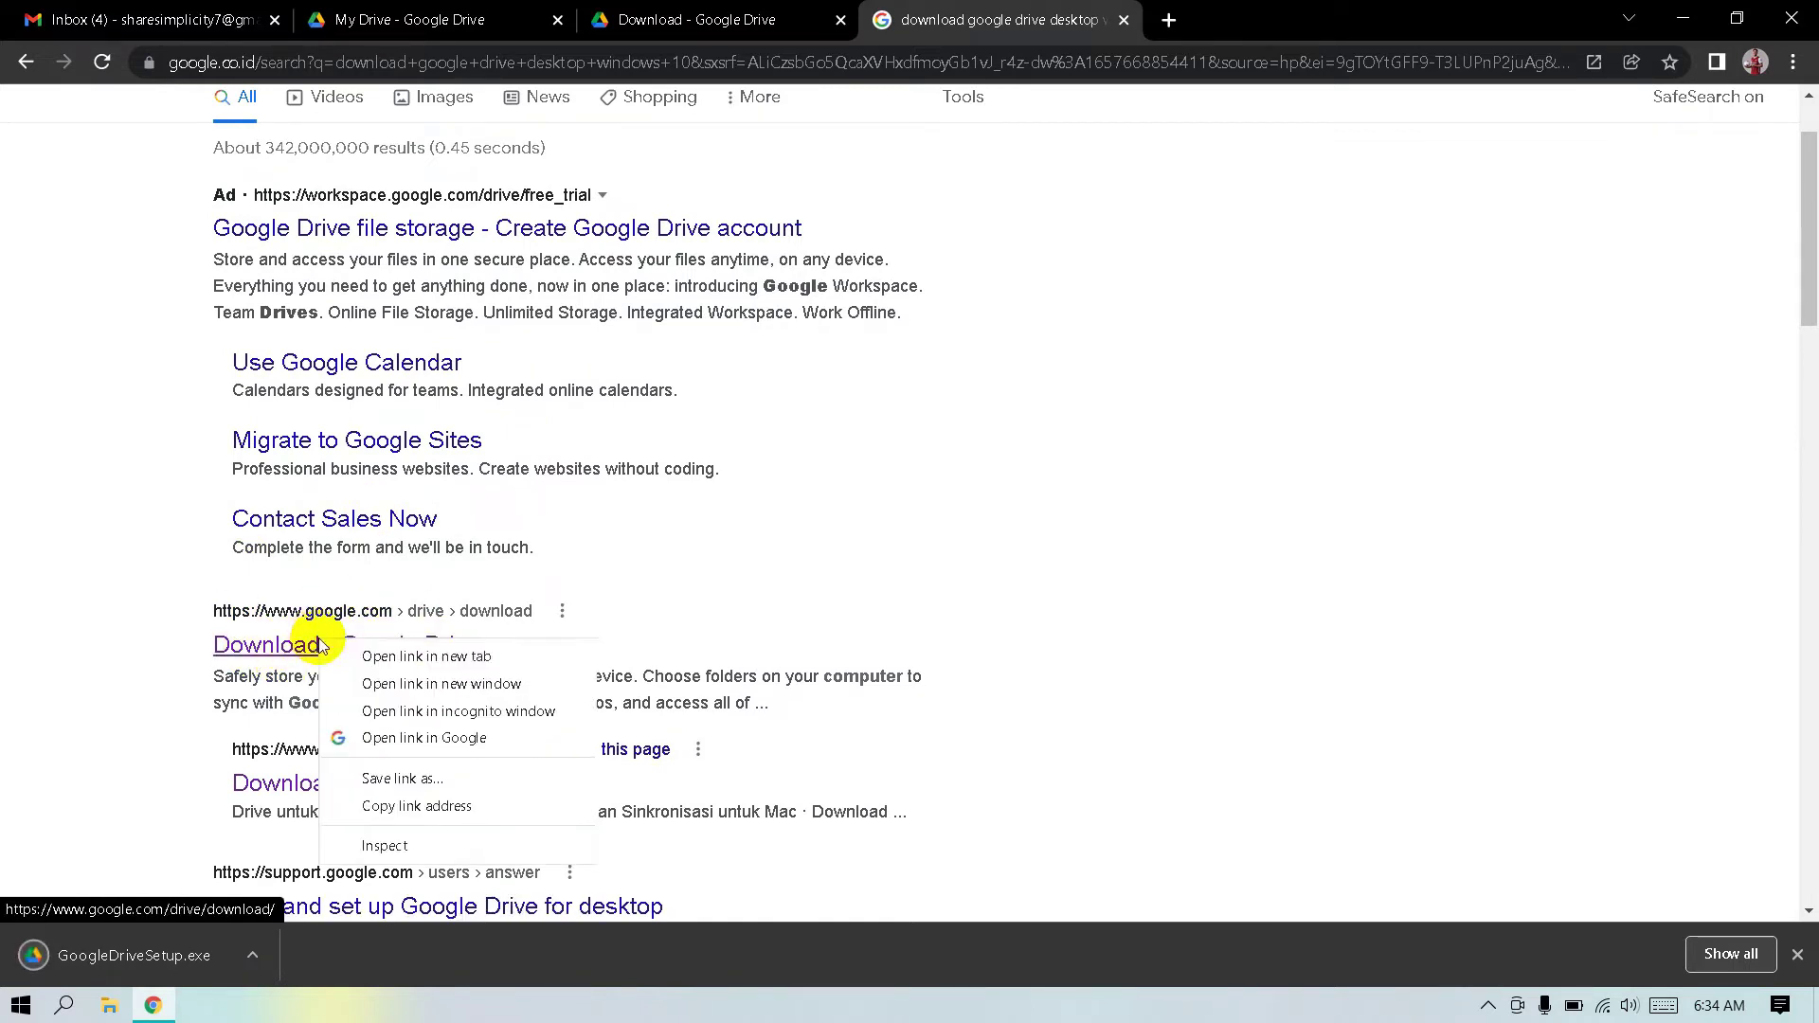
pyautogui.press('Escape')
pyautogui.middleClick(363, 663)
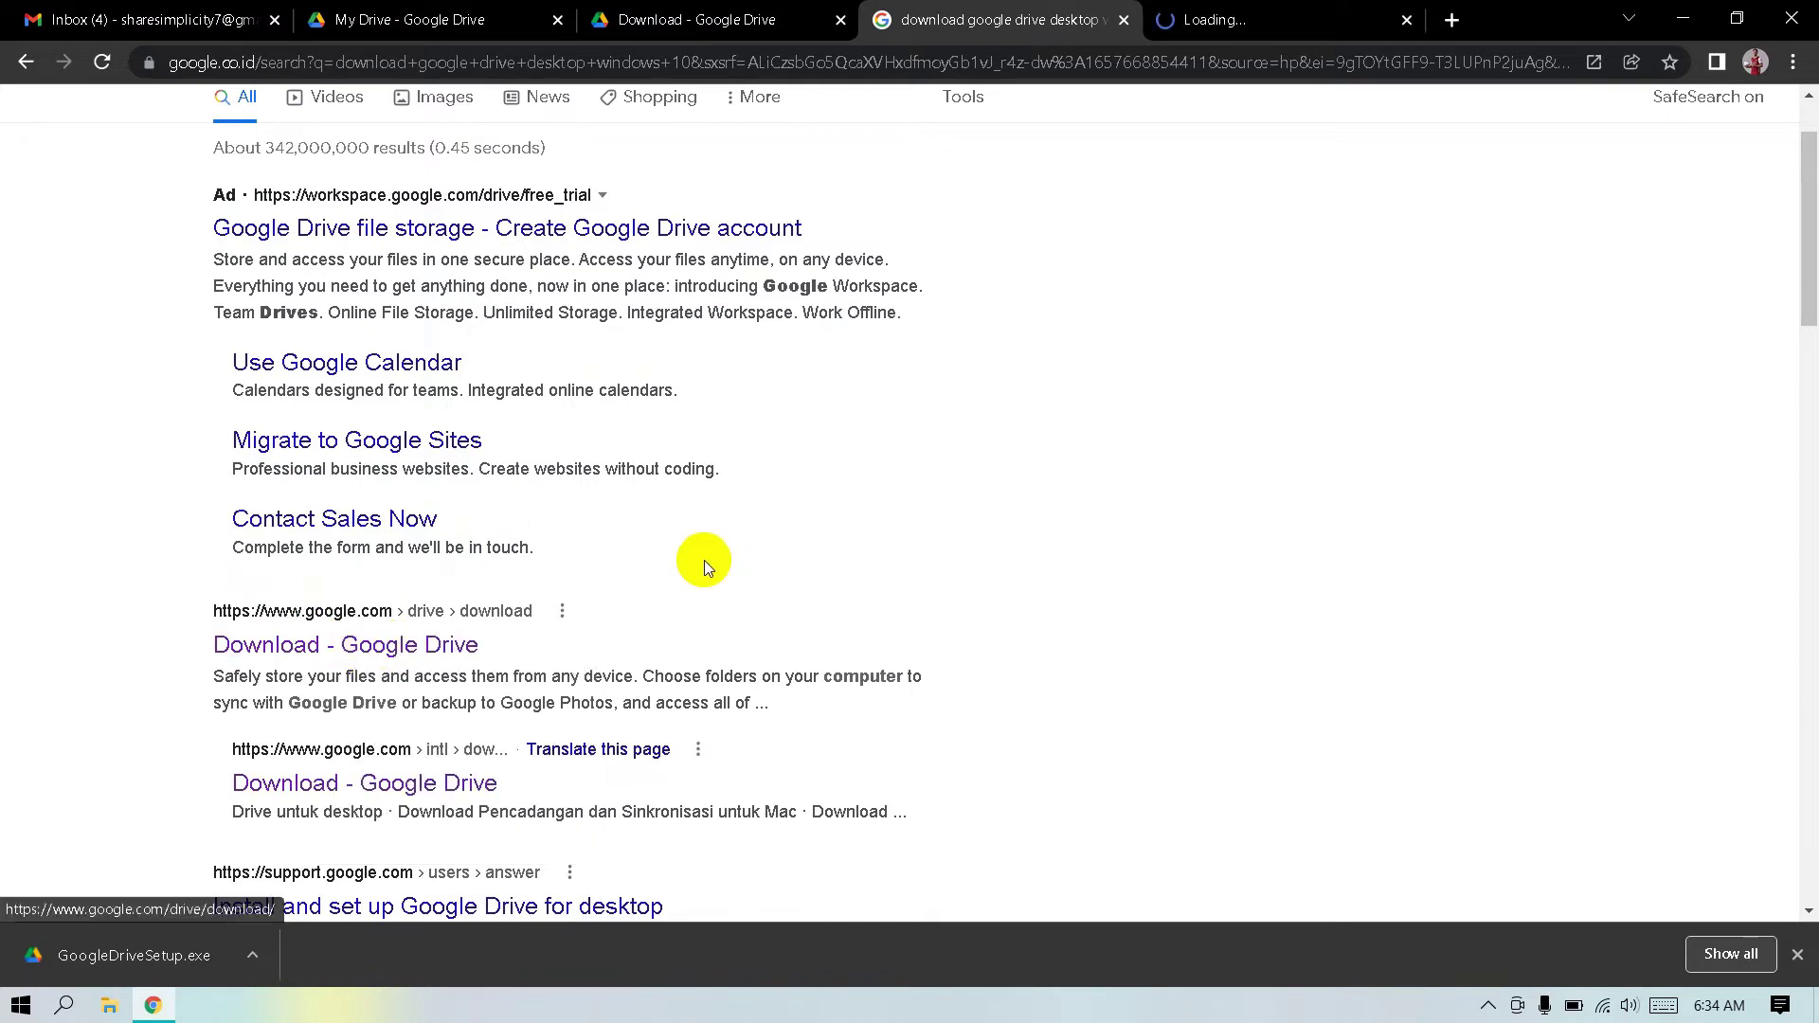
pyautogui.click(1236, 29)
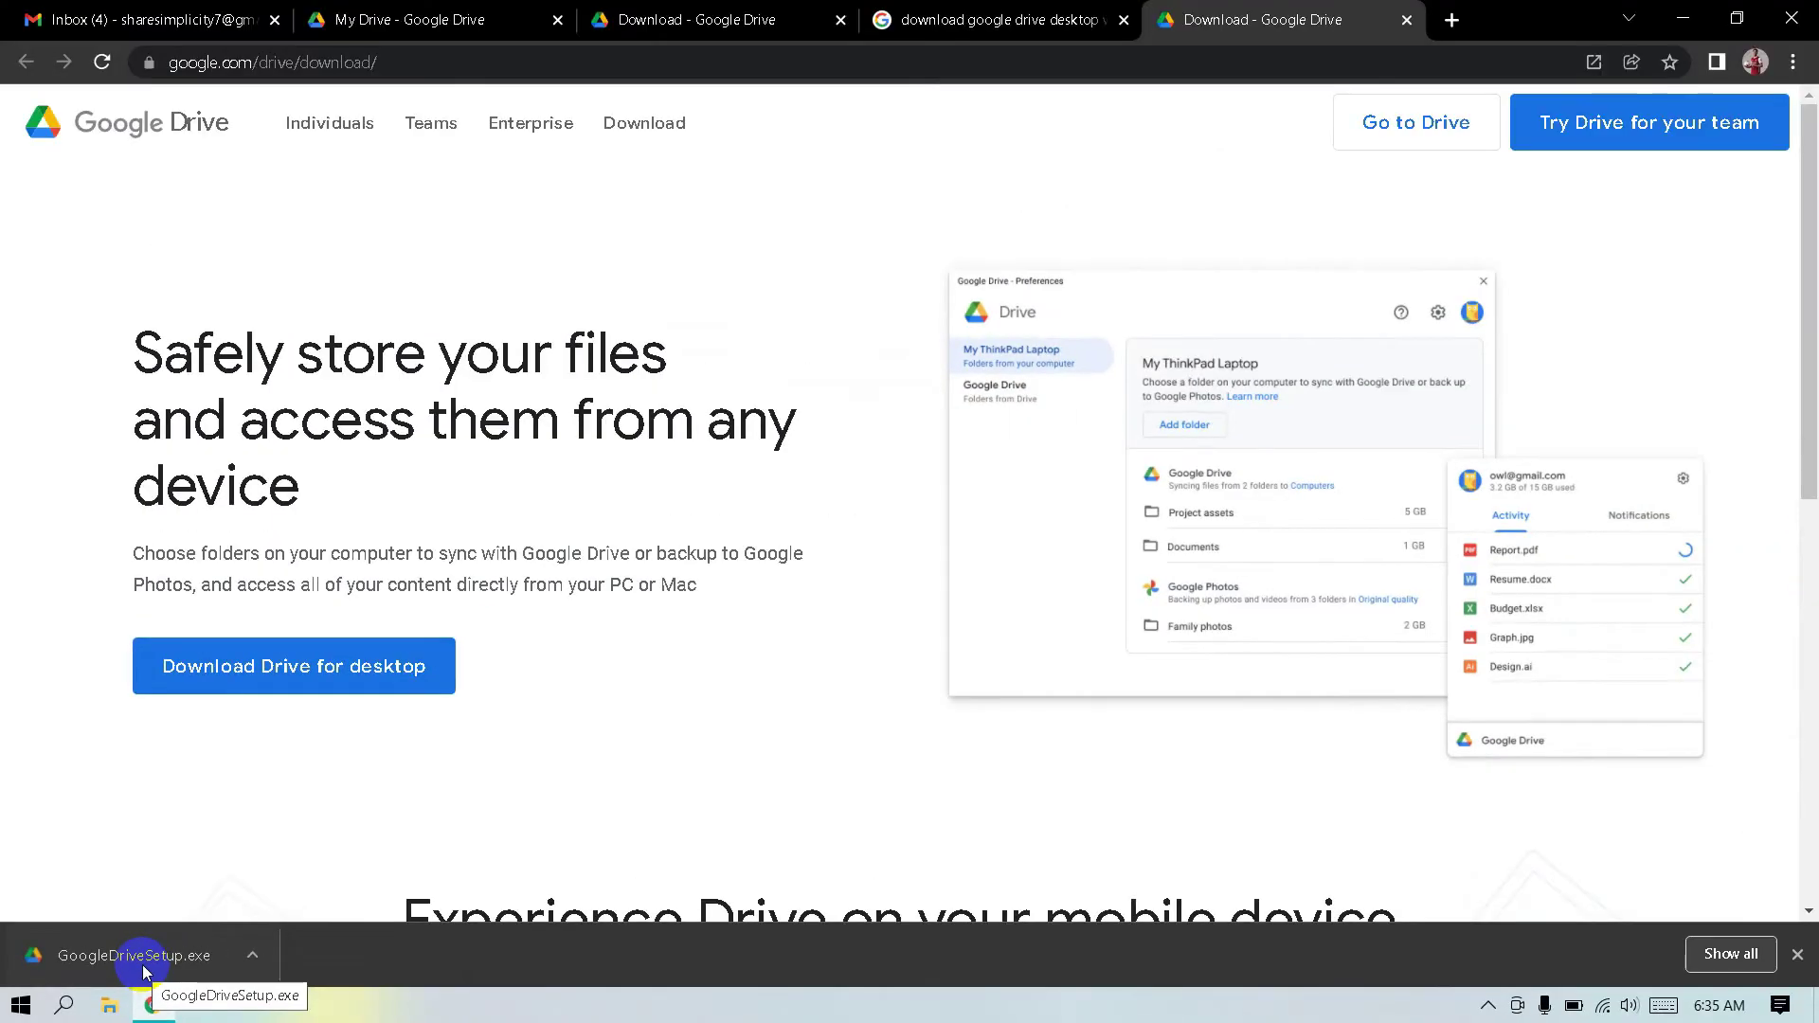
# Show the downloaded GoogleDriveSetup.exe in its folder.
pyautogui.click(147, 963)
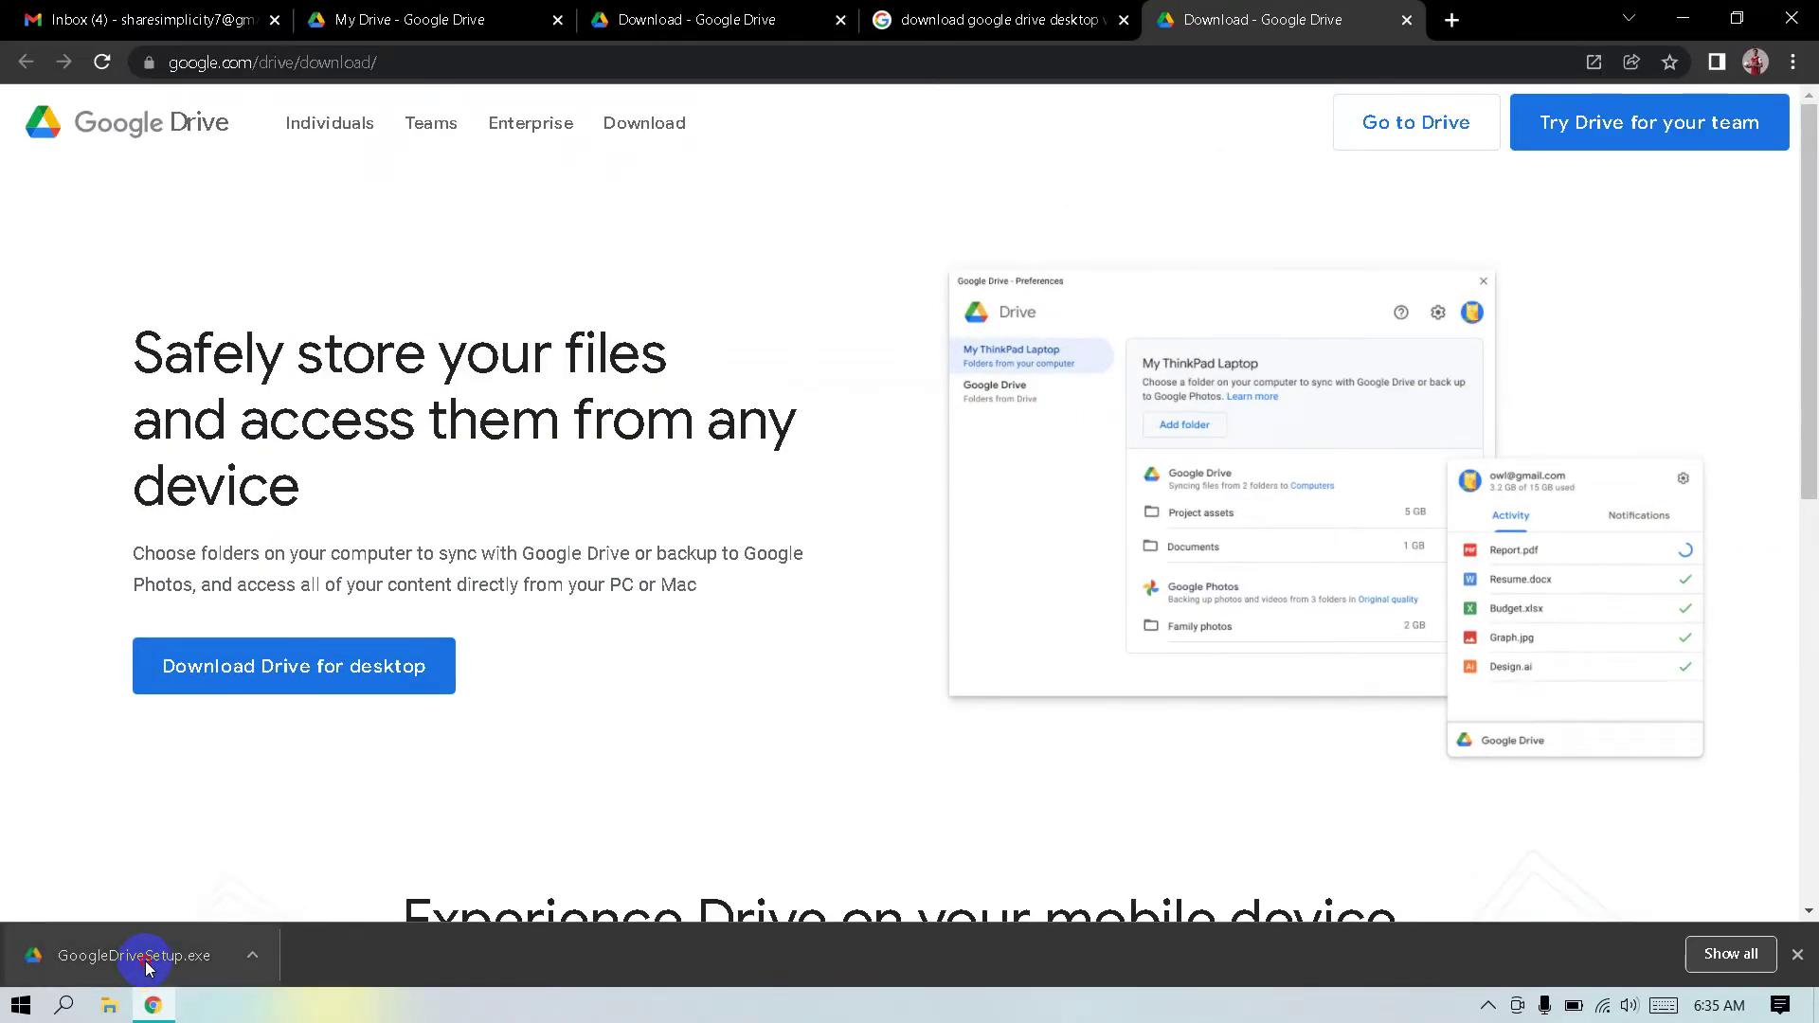
pyautogui.moveTo(146, 962); pyautogui.dragTo(215, 968)
pyautogui.click(254, 957)
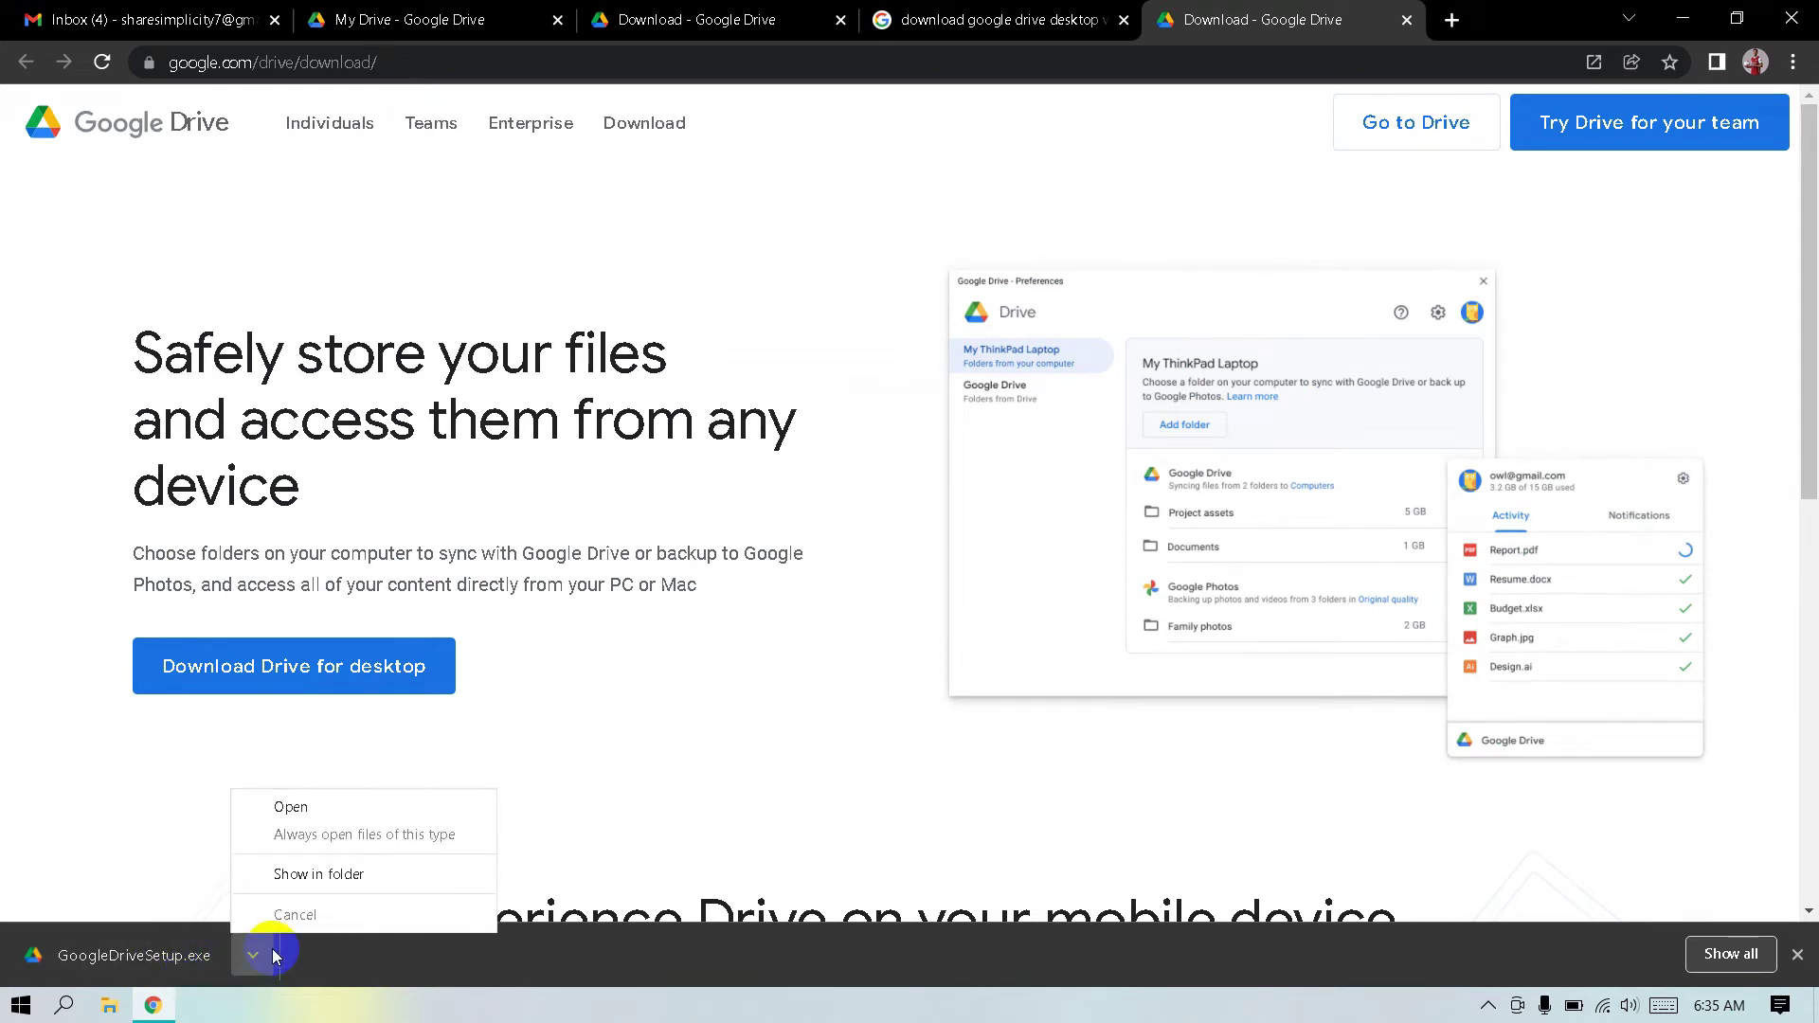
pyautogui.click(339, 874)
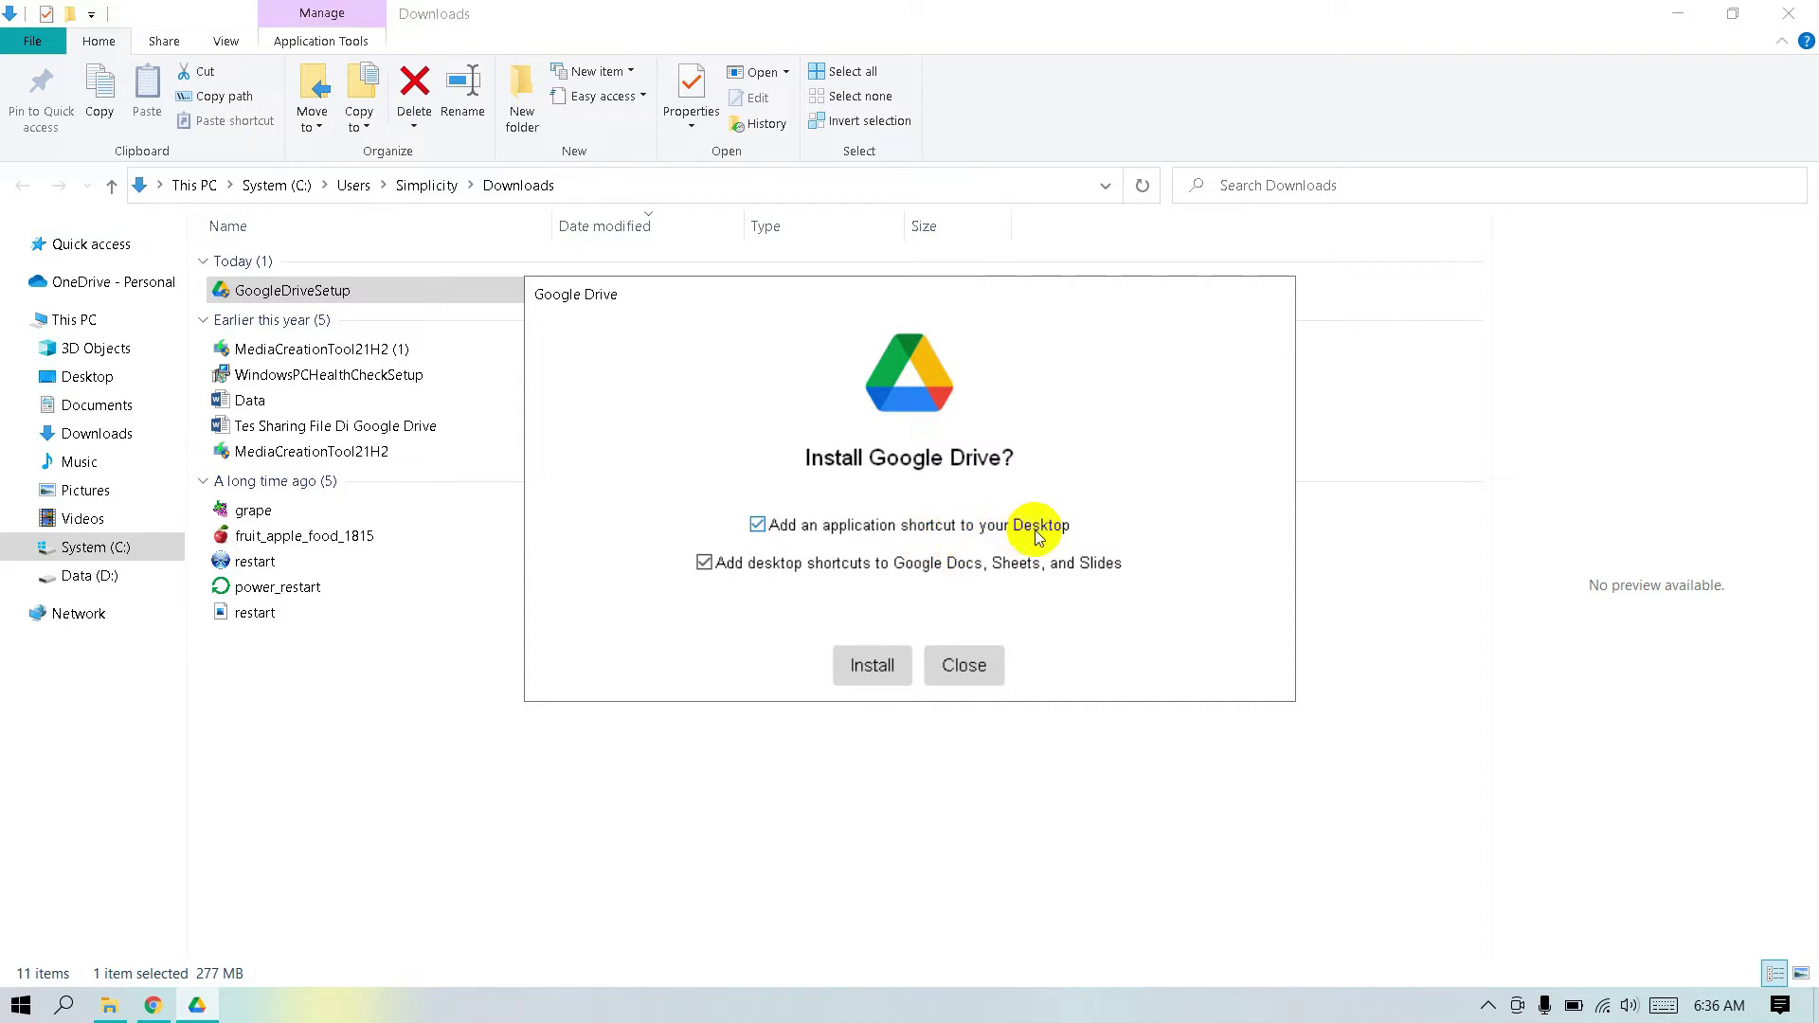
# Install Google Drive with both the application shortcut and the Google Docs, Sheets, and Slides desktop shortcuts enabled.
pyautogui.click(1815, 1004)
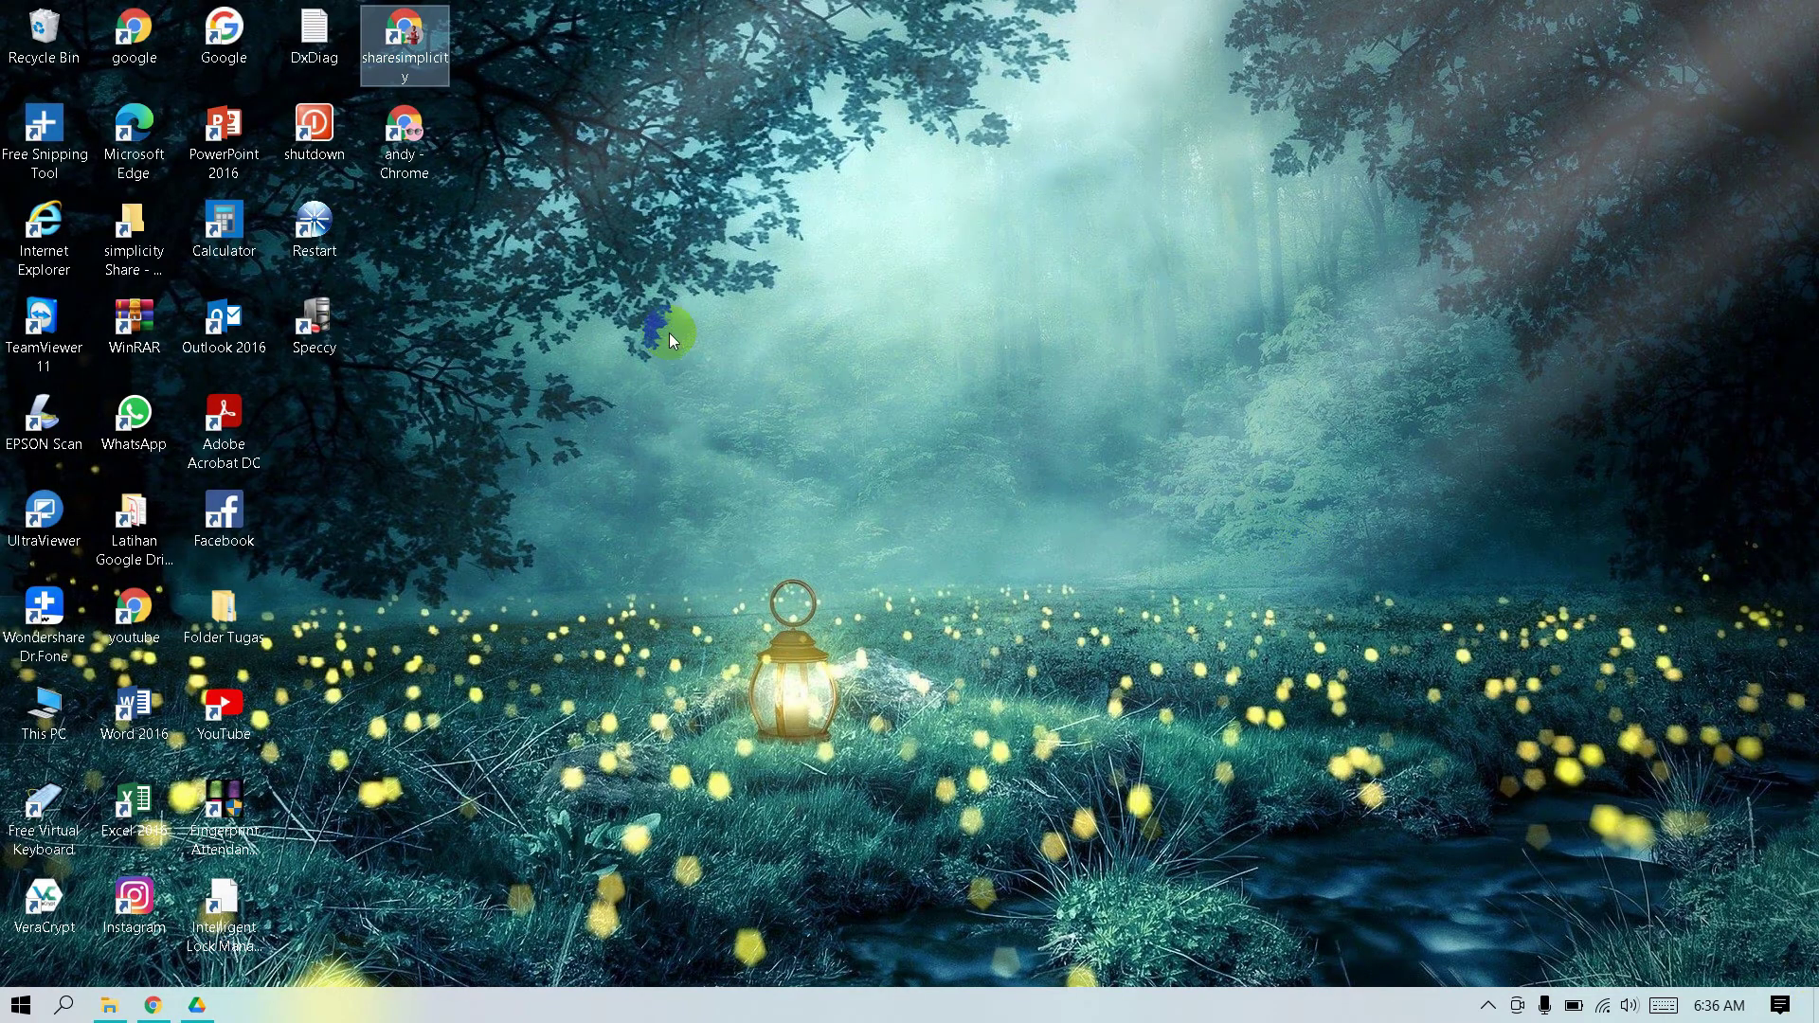
pyautogui.click(200, 1008)
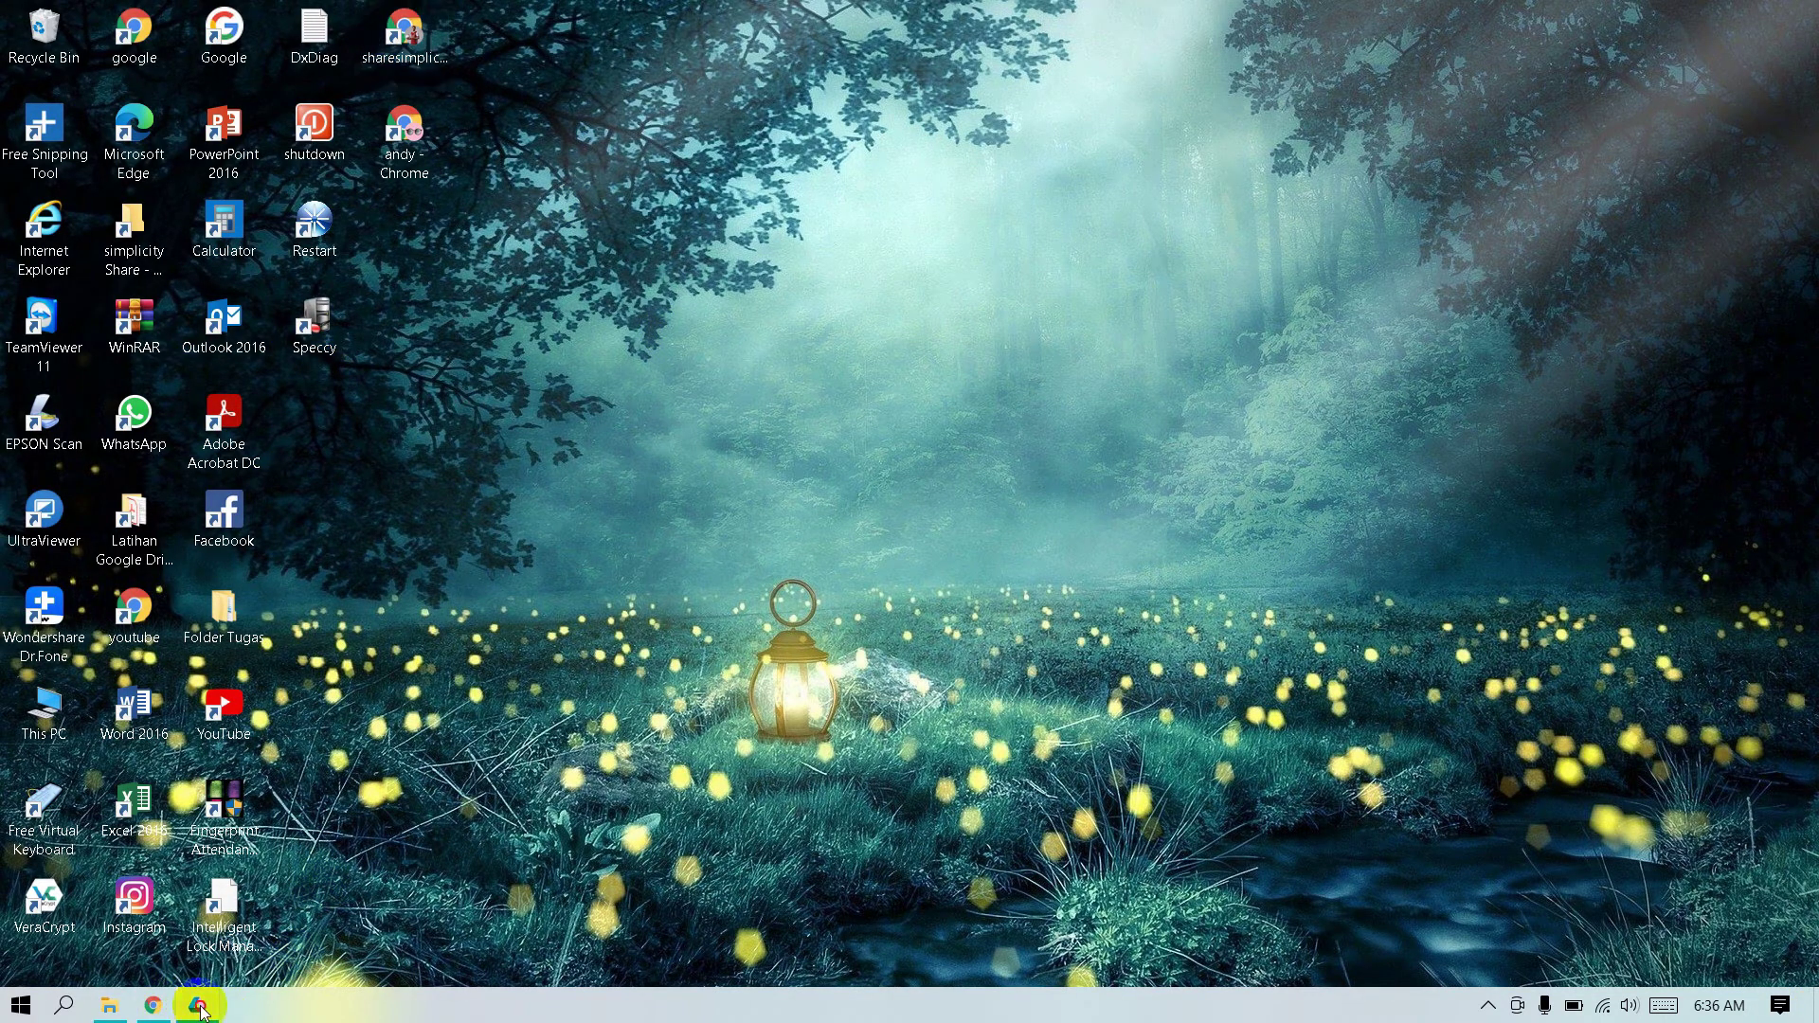
pyautogui.click(709, 569)
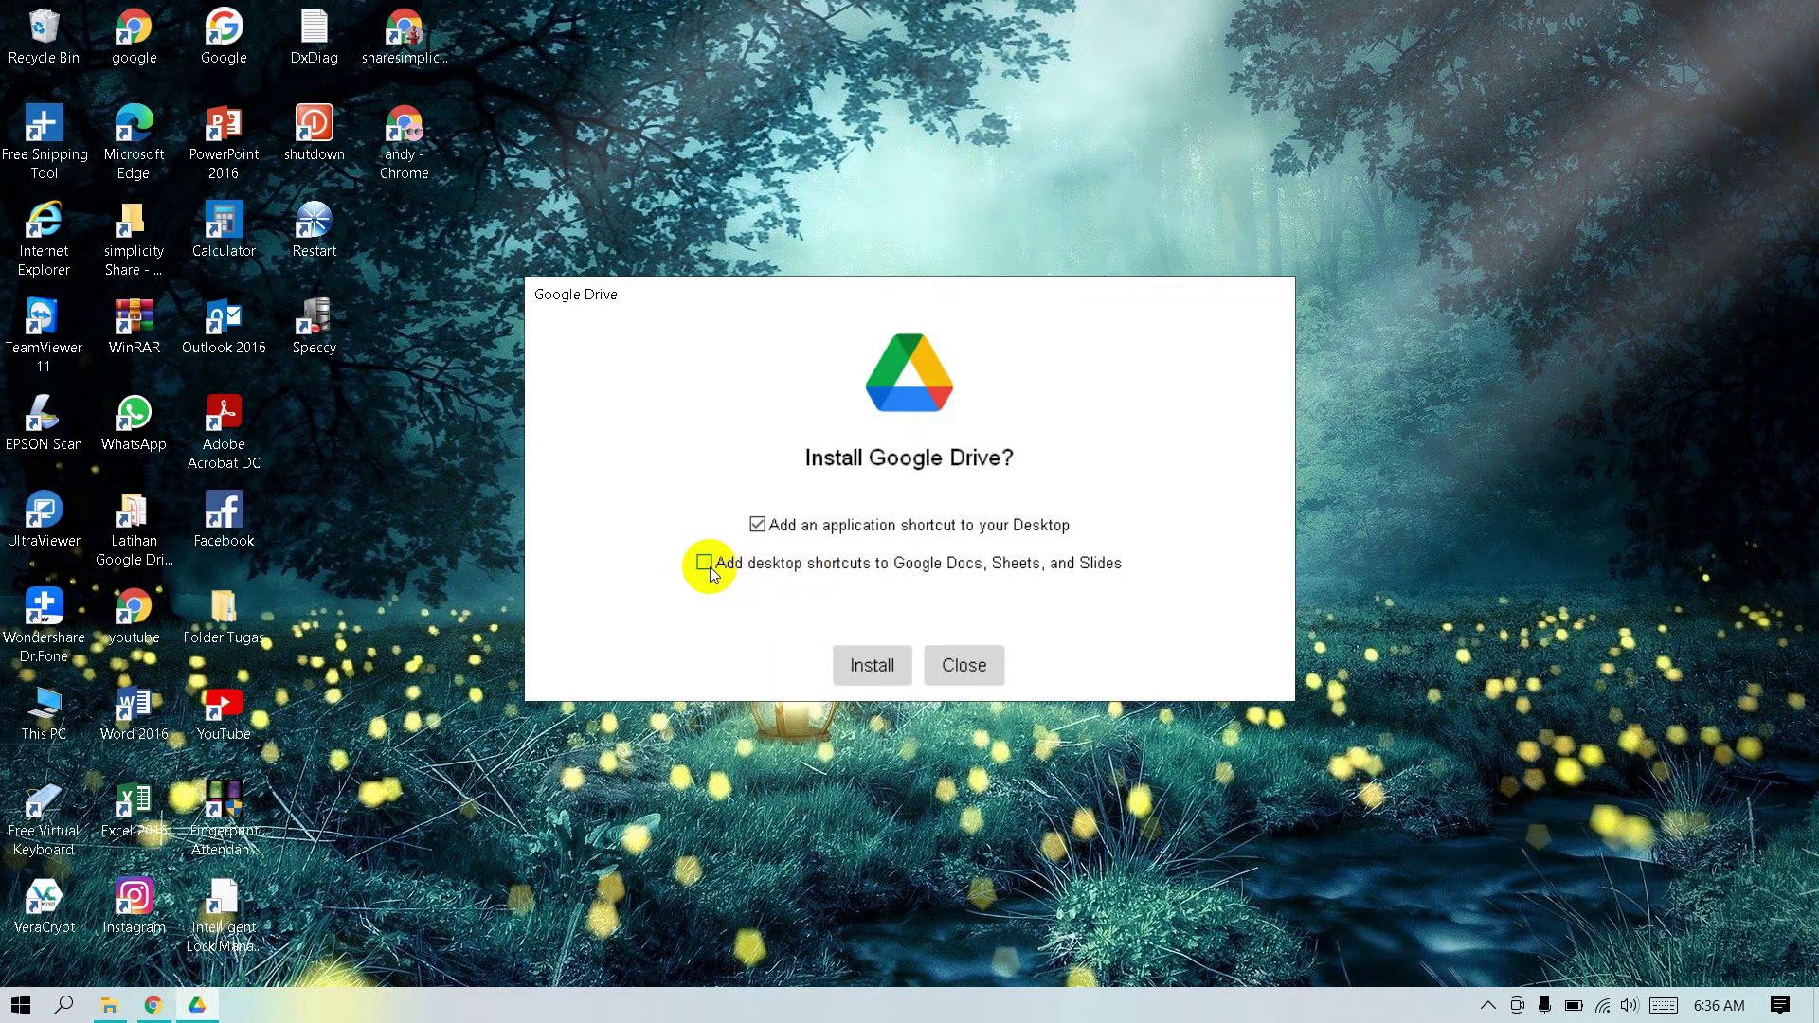
pyautogui.click(896, 566)
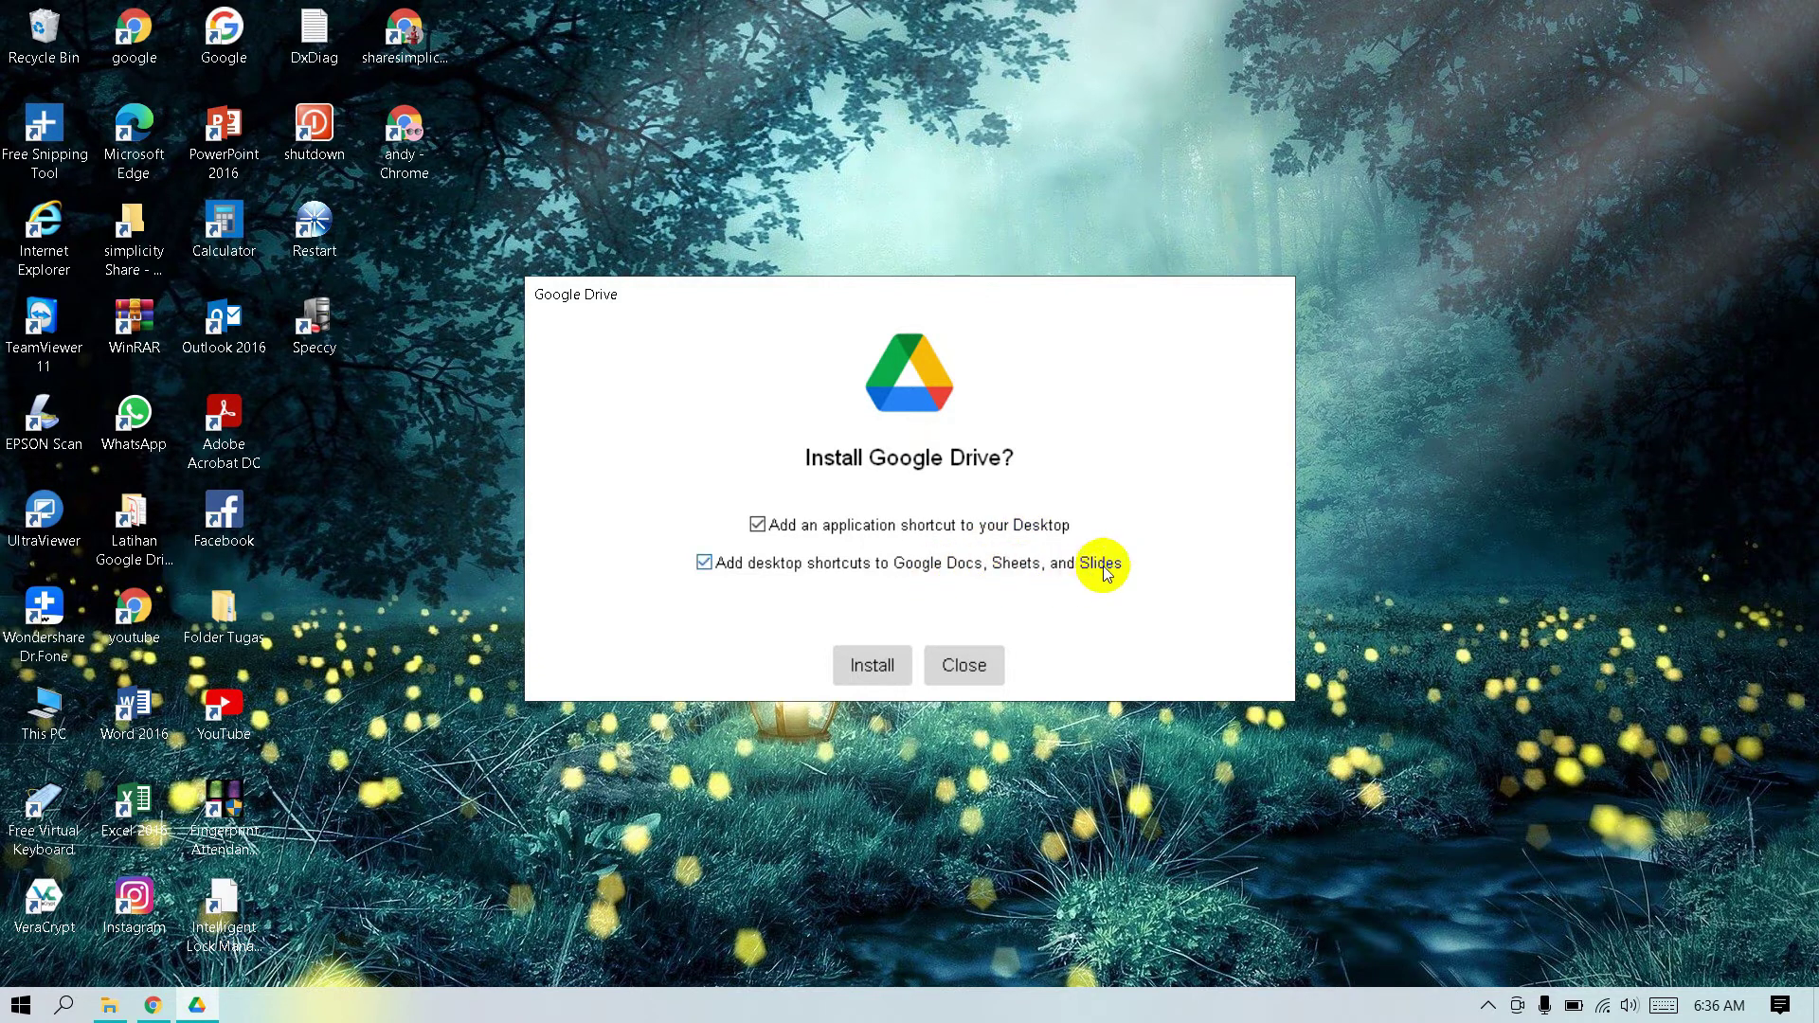
pyautogui.click(873, 665)
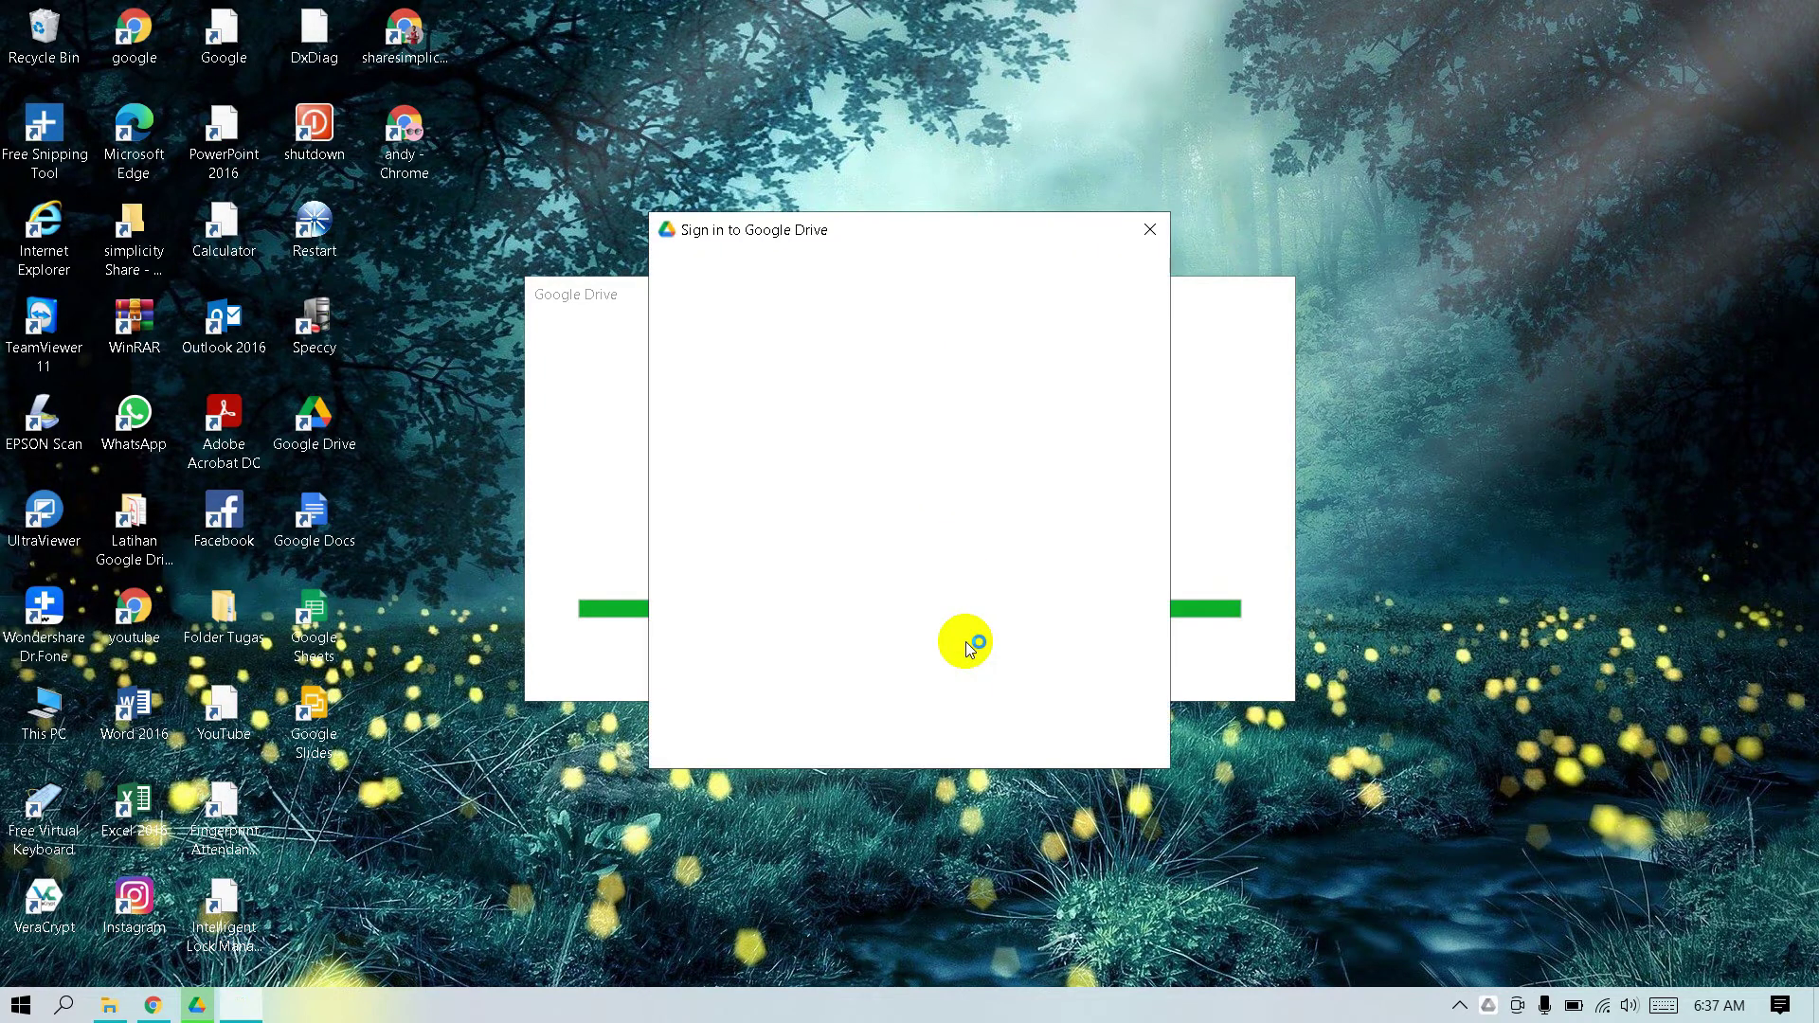
# Close the finished Google Drive installer and place the sign-in window back in the middle of the desktop.
pyautogui.click(1271, 325)
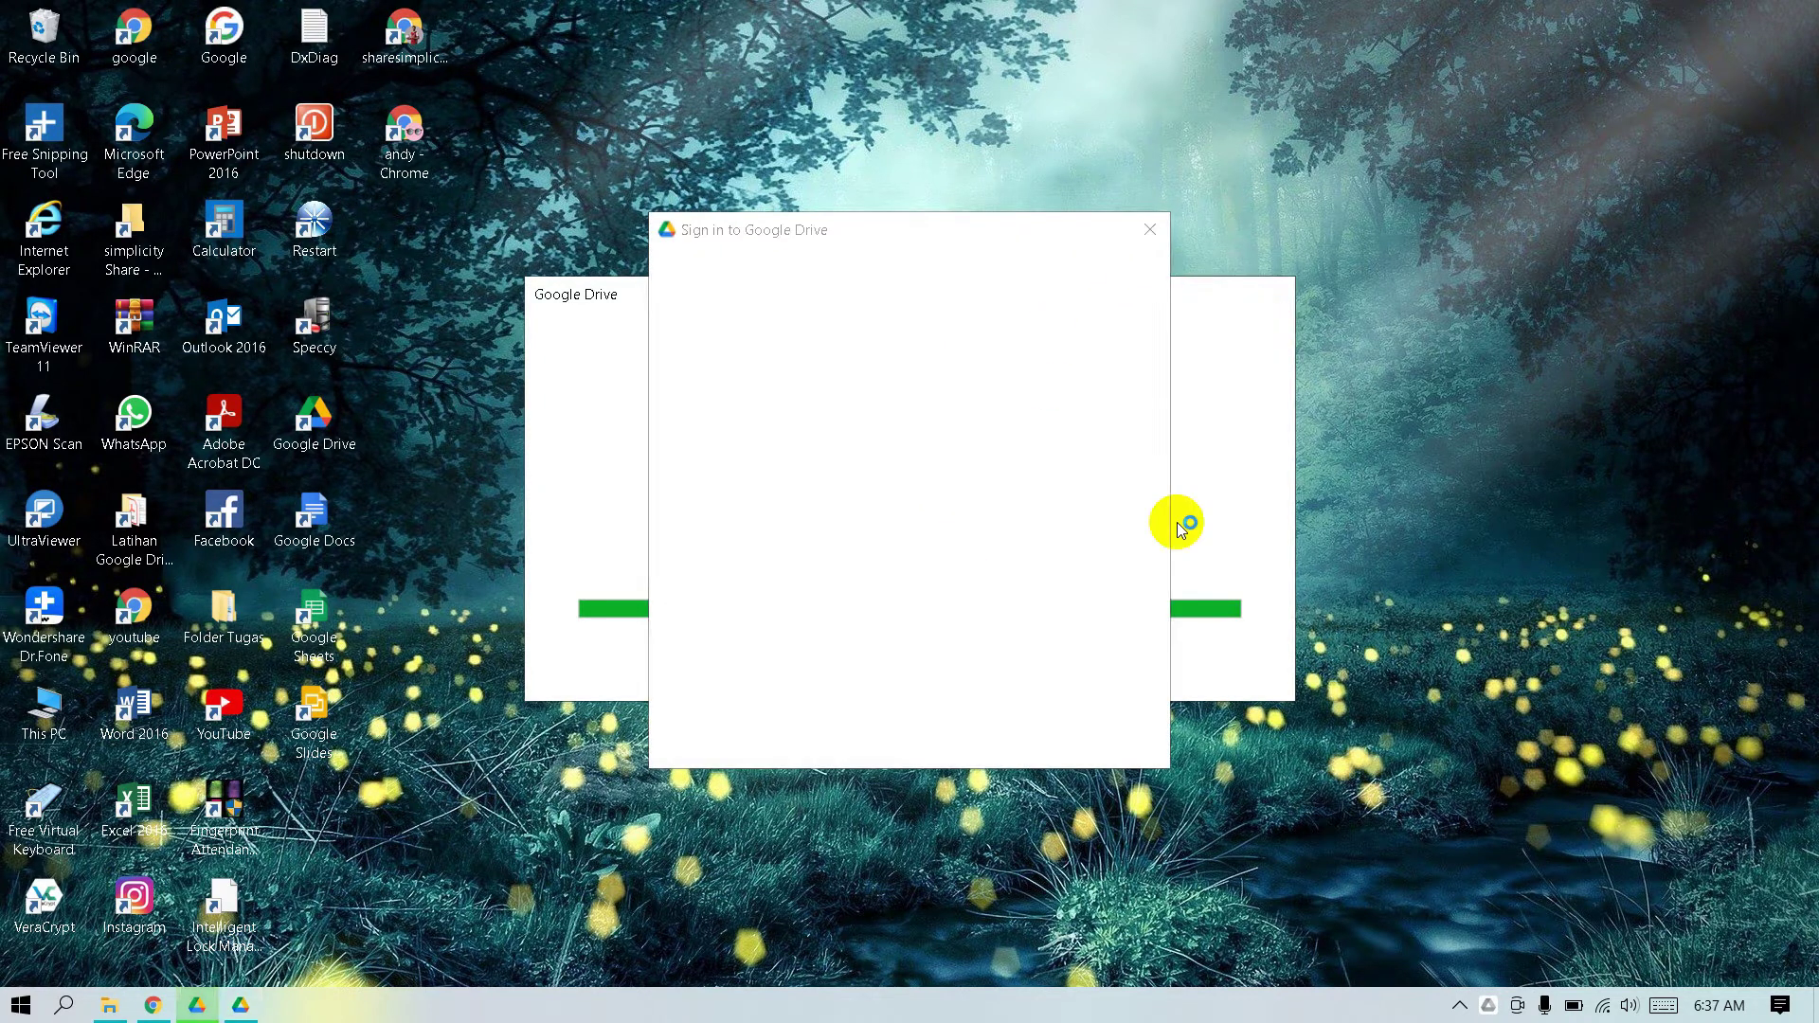
pyautogui.moveTo(824, 235); pyautogui.dragTo(1351, 313)
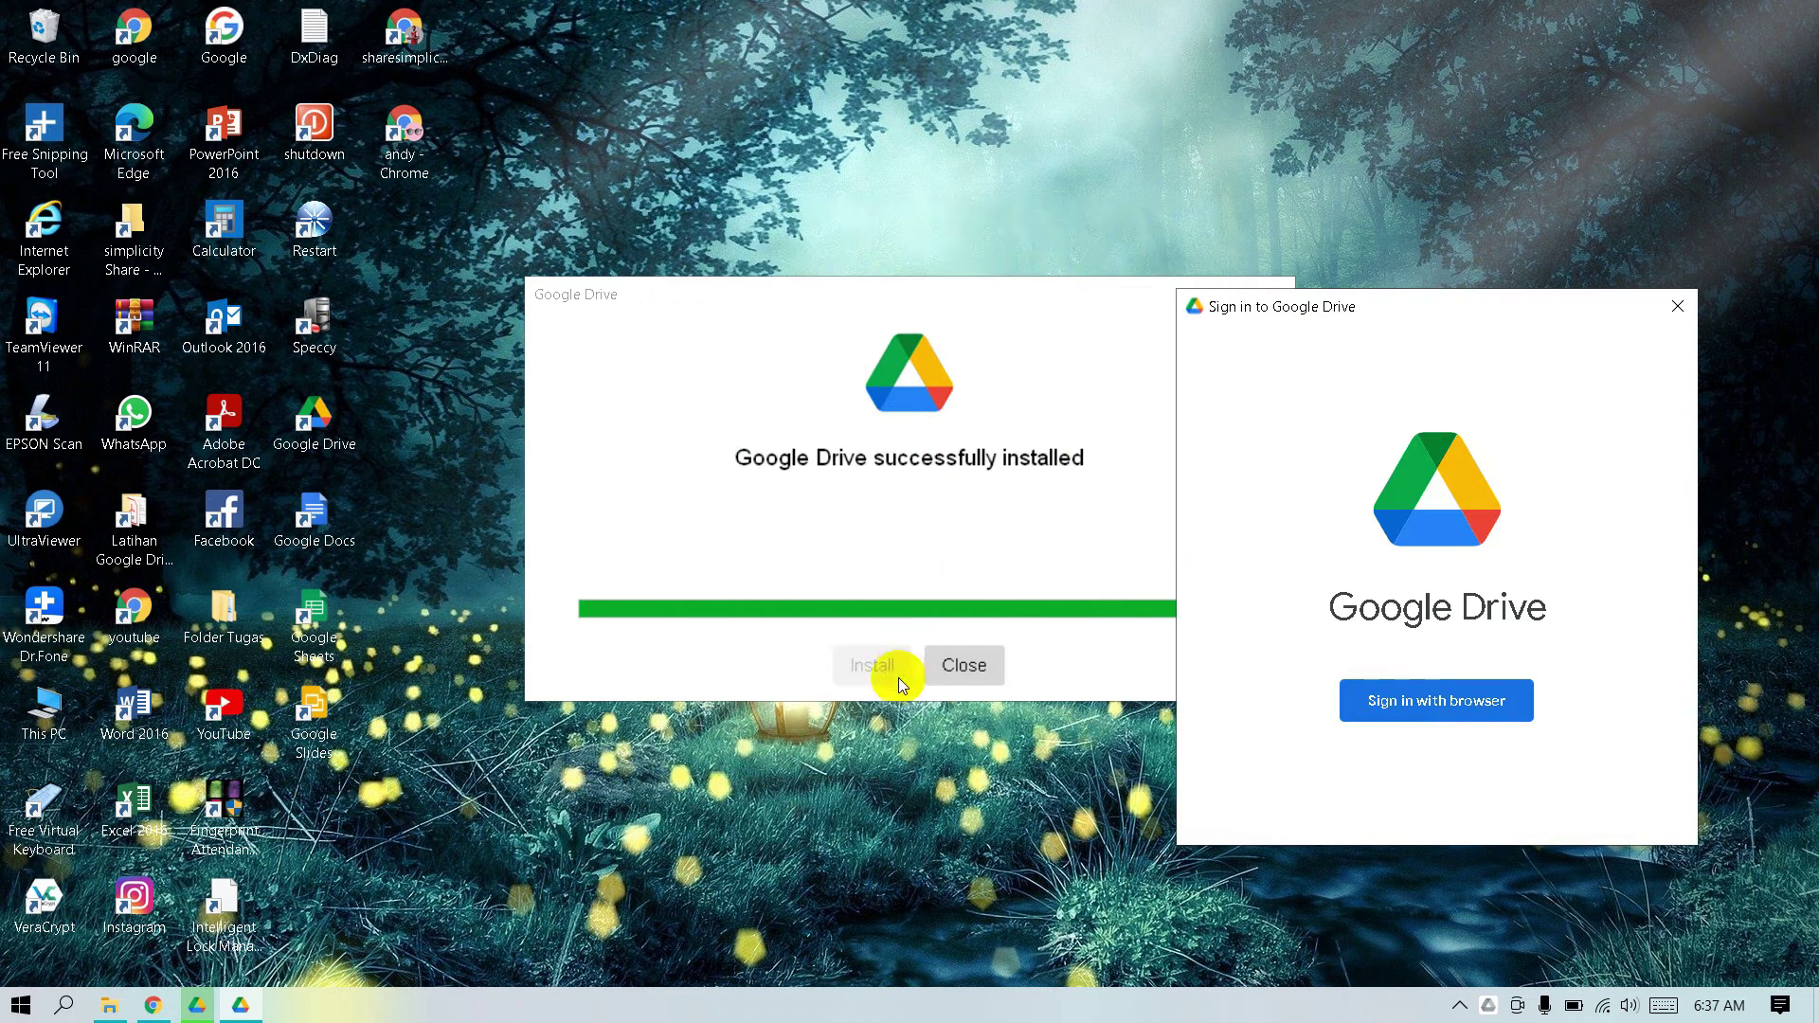
pyautogui.click(952, 668)
pyautogui.moveTo(1319, 305); pyautogui.dragTo(829, 254)
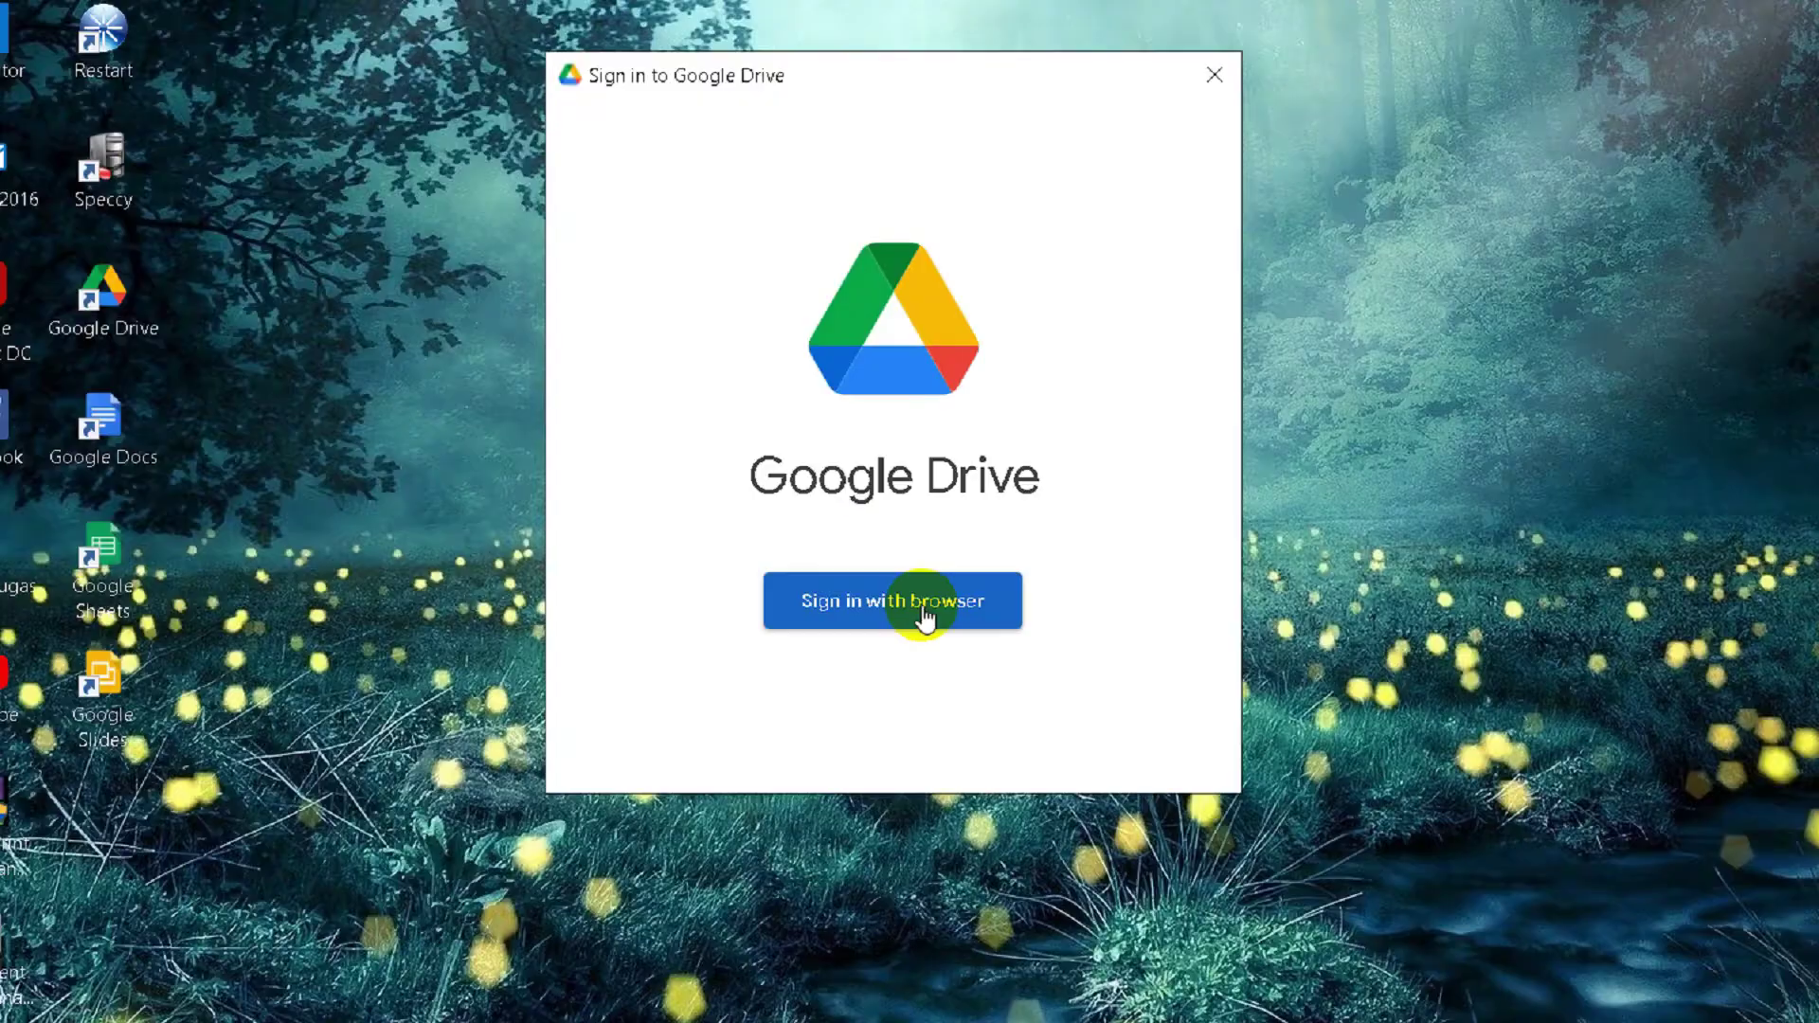
# Sign in to Google Drive for desktop through the browser with the existing Google account and approve the app.
pyautogui.click(928, 653)
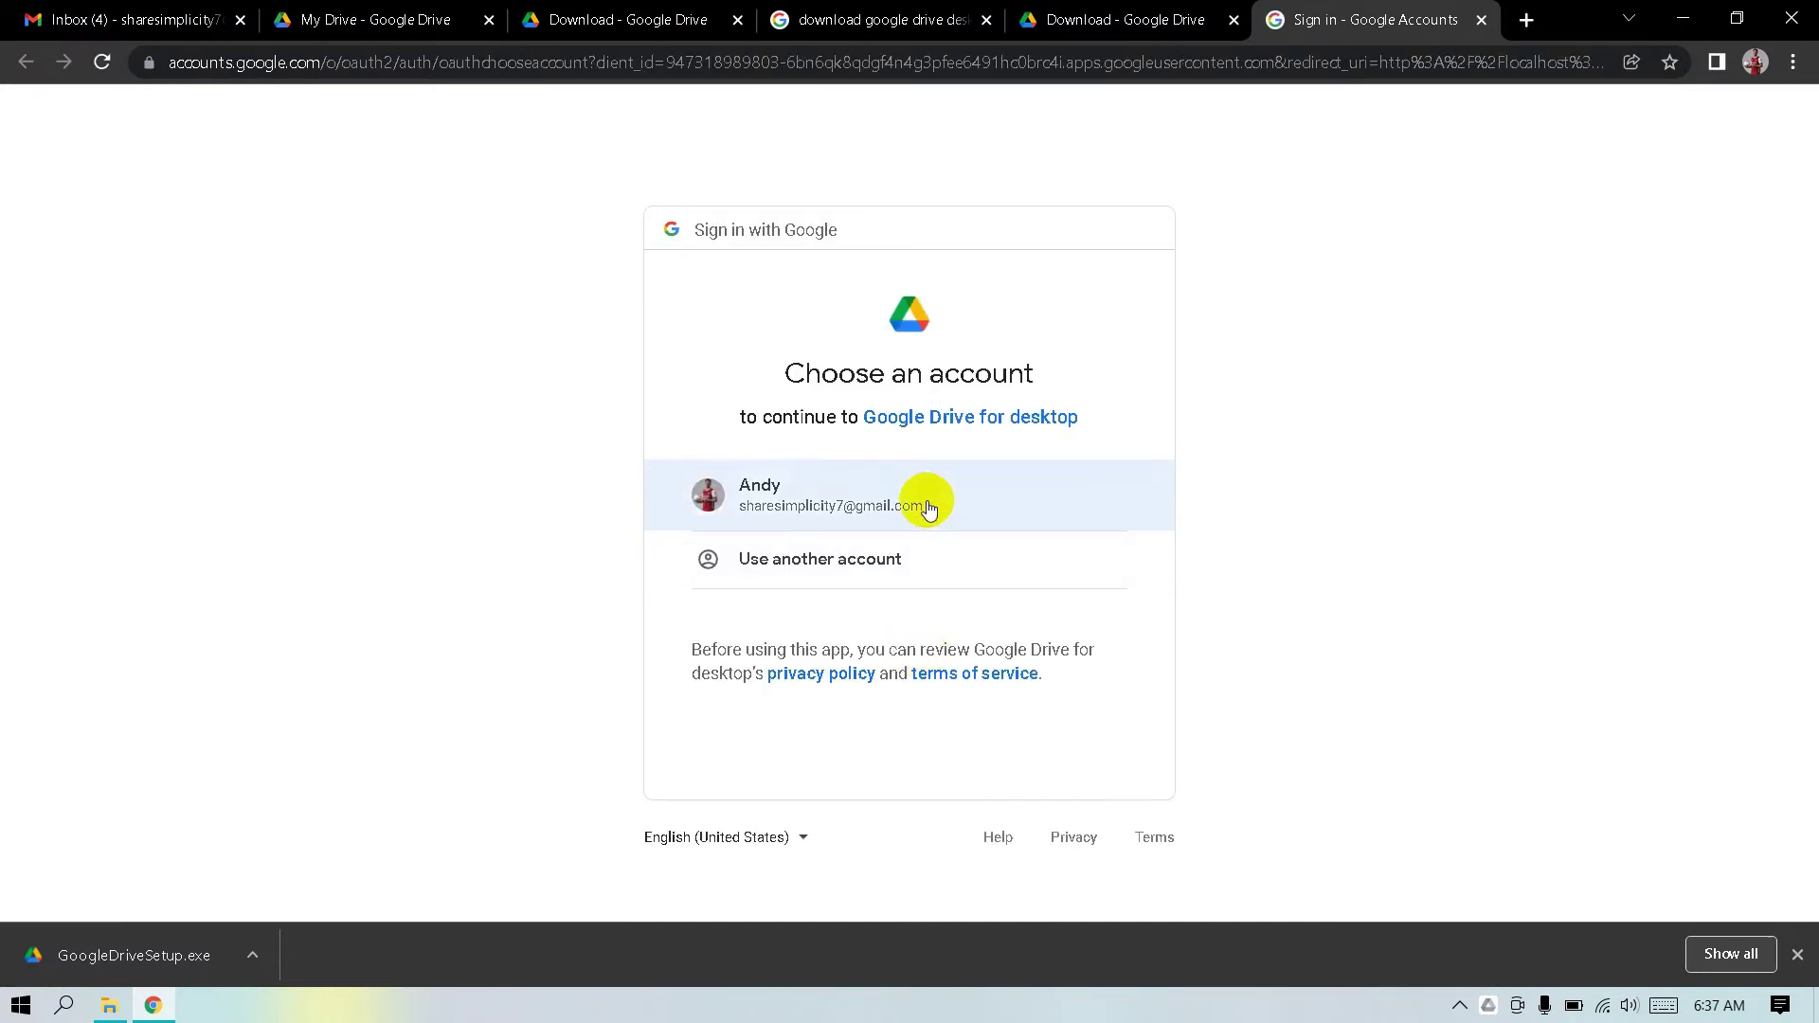
pyautogui.click(842, 507)
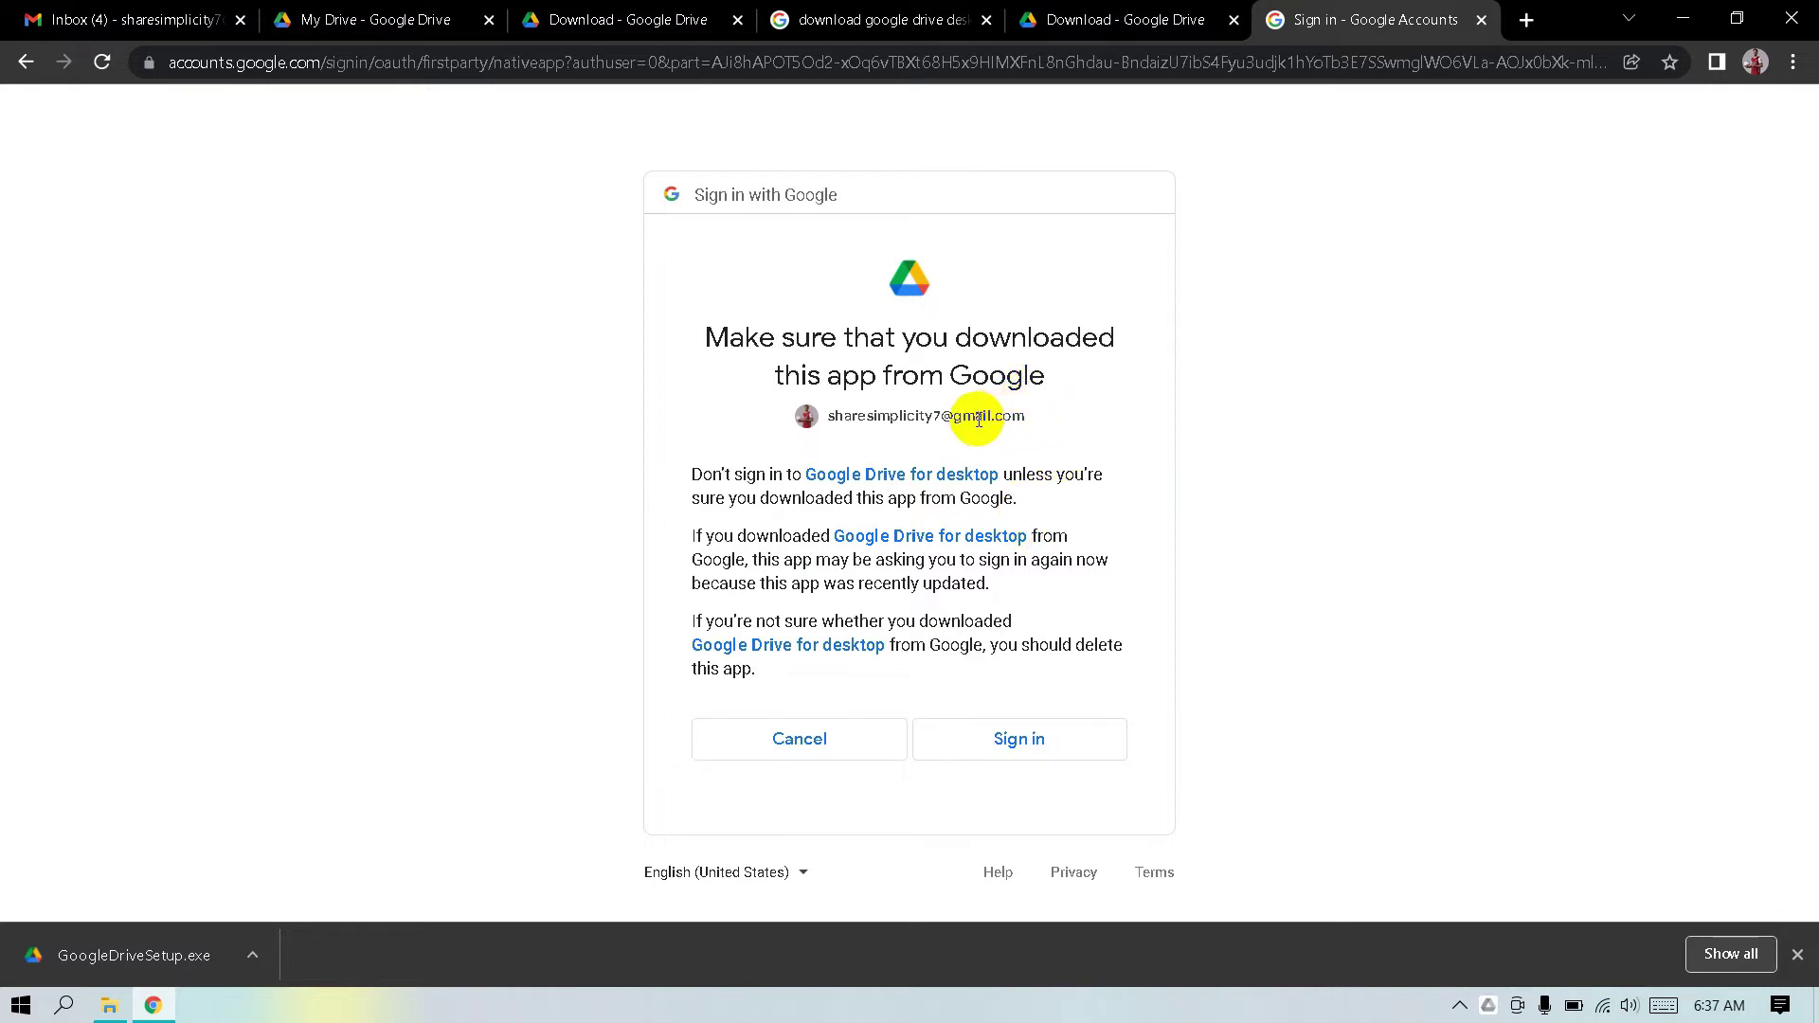
pyautogui.moveTo(1053, 377); pyautogui.dragTo(759, 387)
pyautogui.click(696, 460)
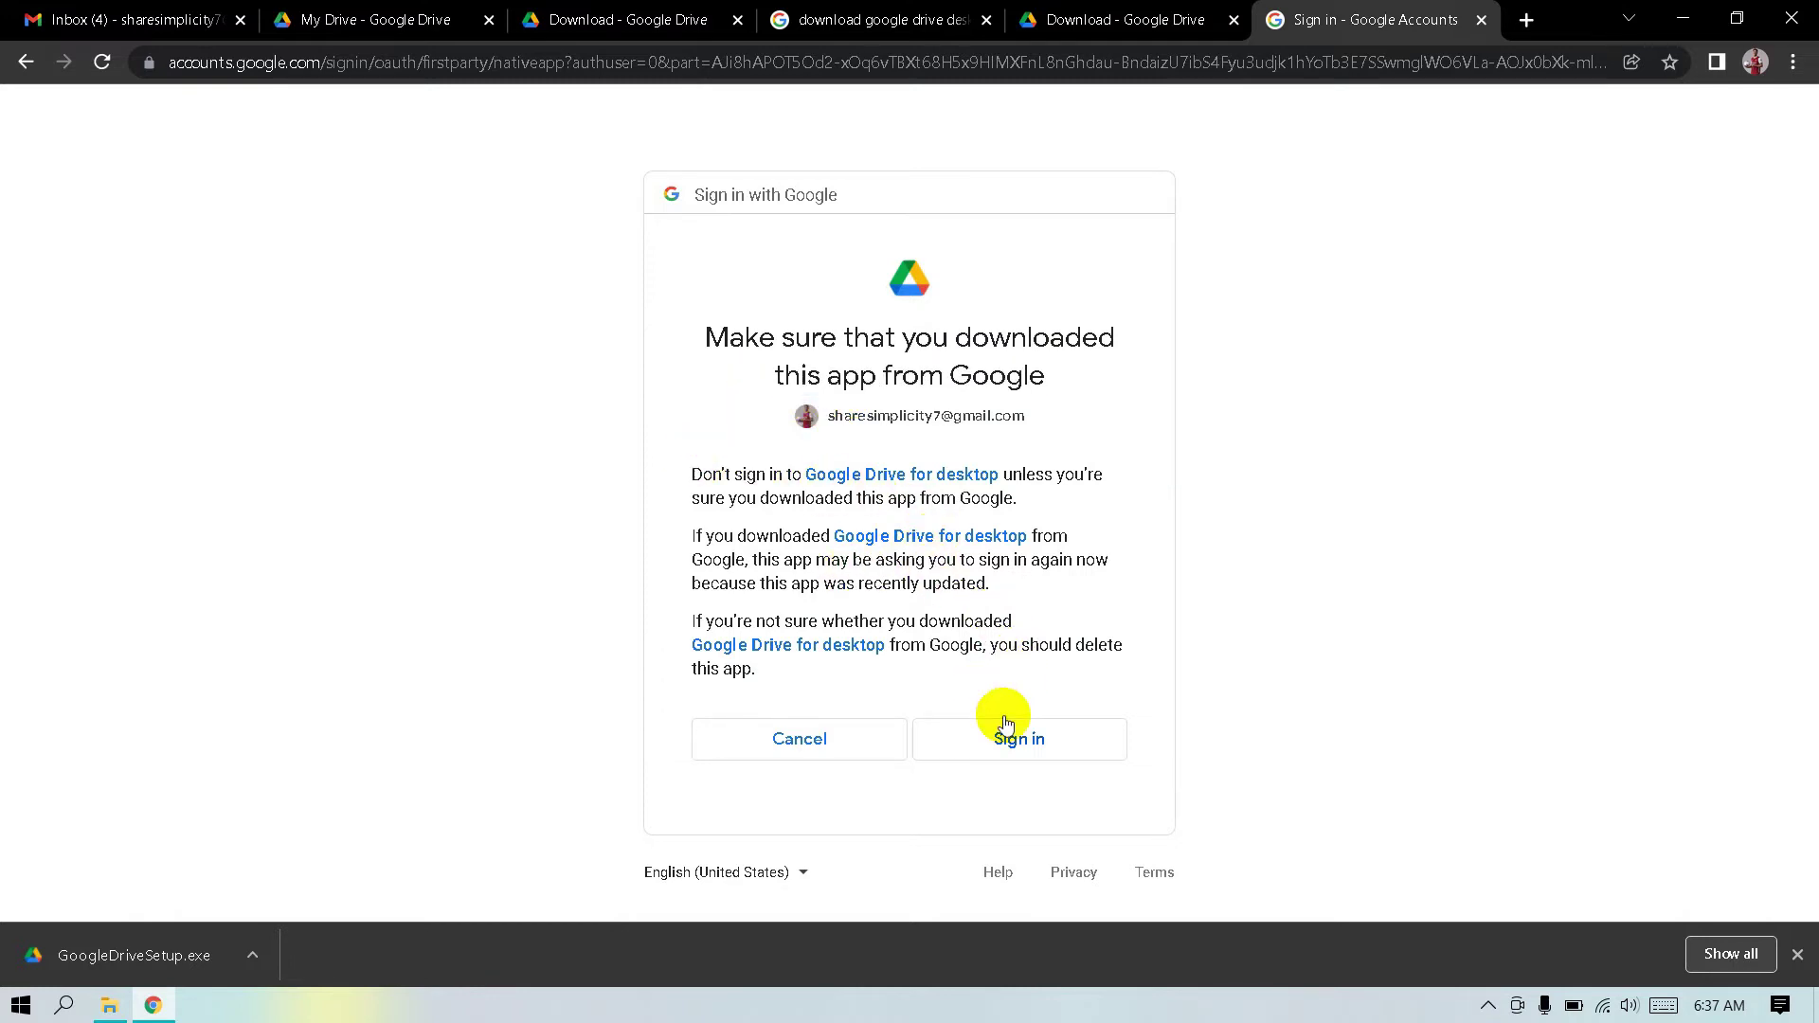
pyautogui.click(1031, 745)
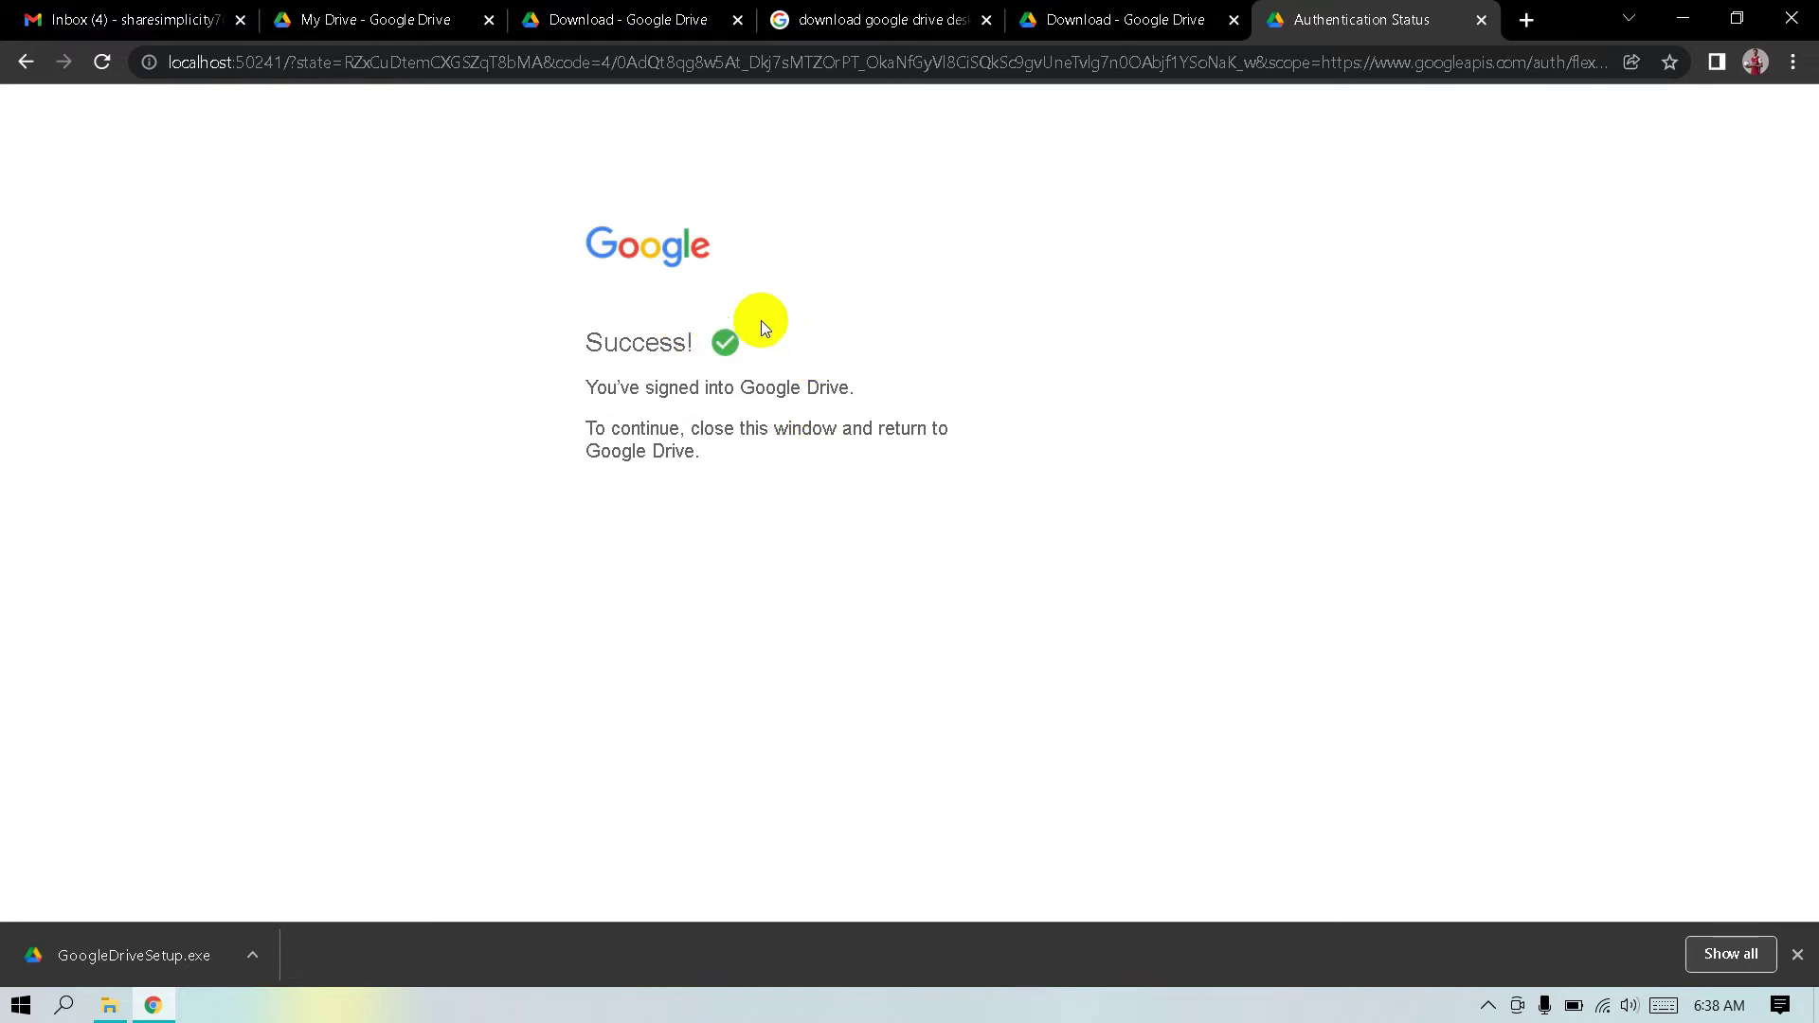
# Launch Google Drive from its shortcut on the refreshed desktop and maximize the Google Drive (G:) window.
pyautogui.click(1814, 1006)
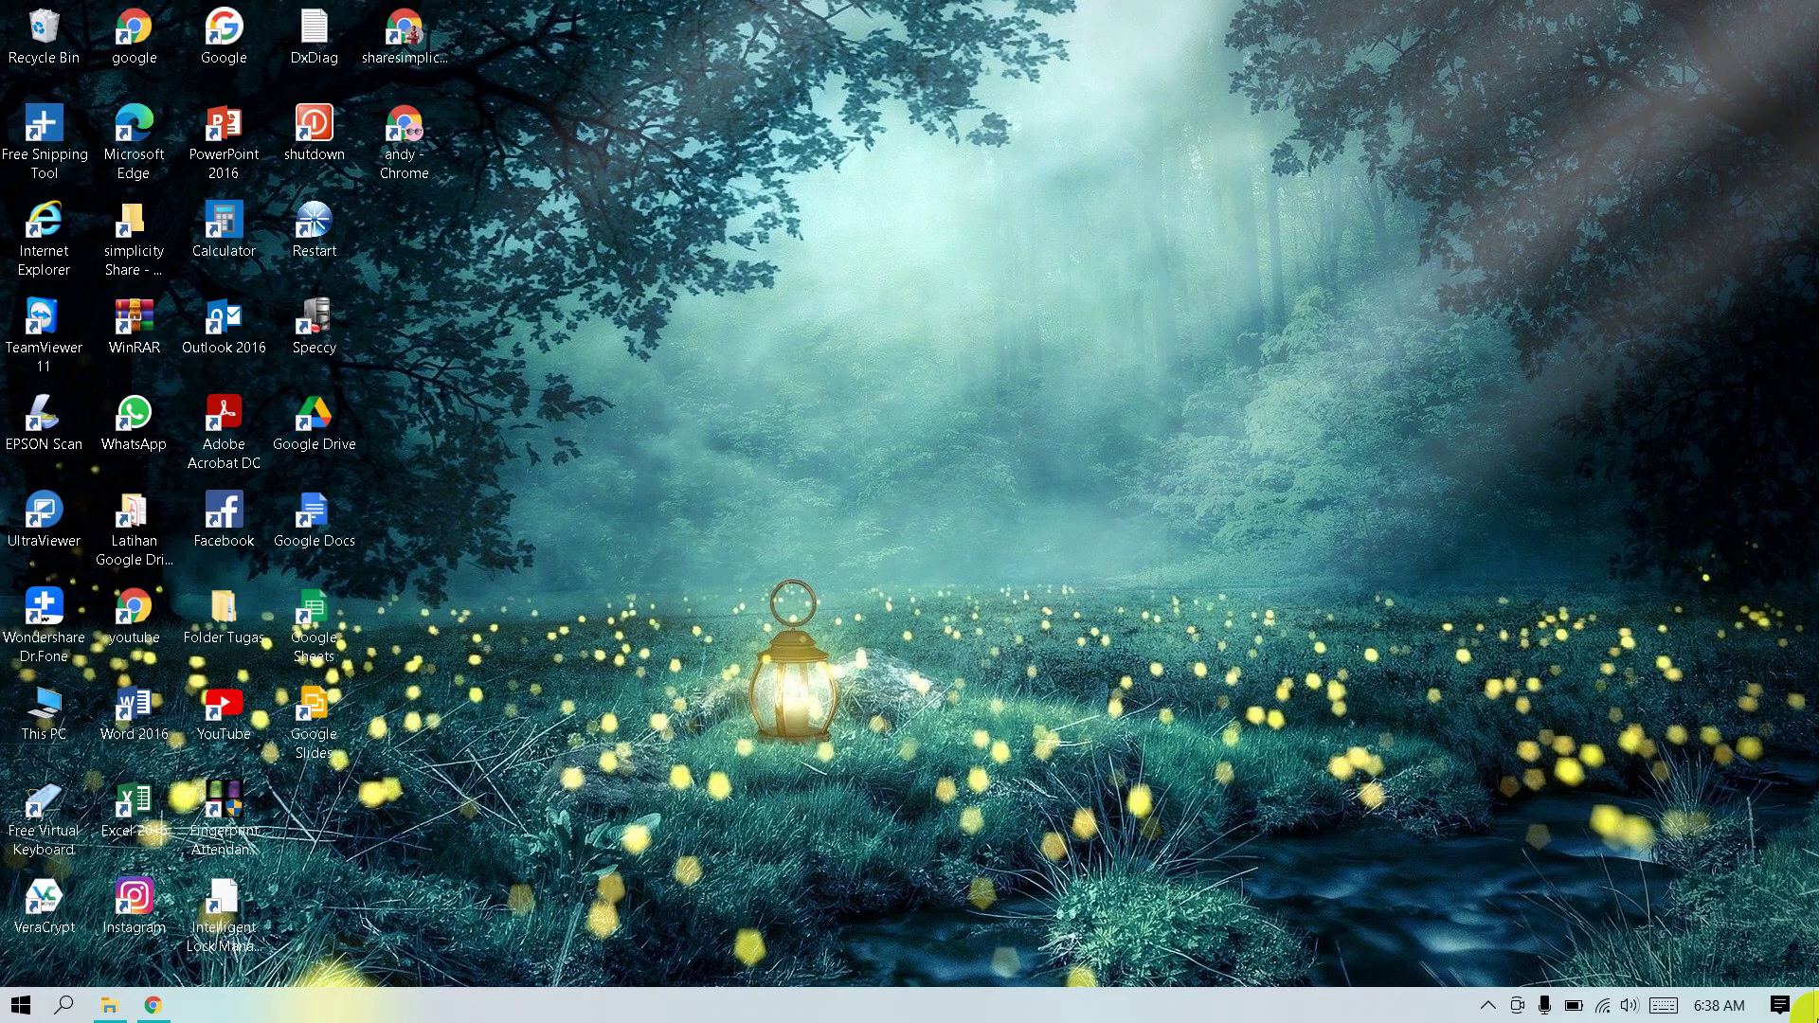
pyautogui.rightClick(934, 483)
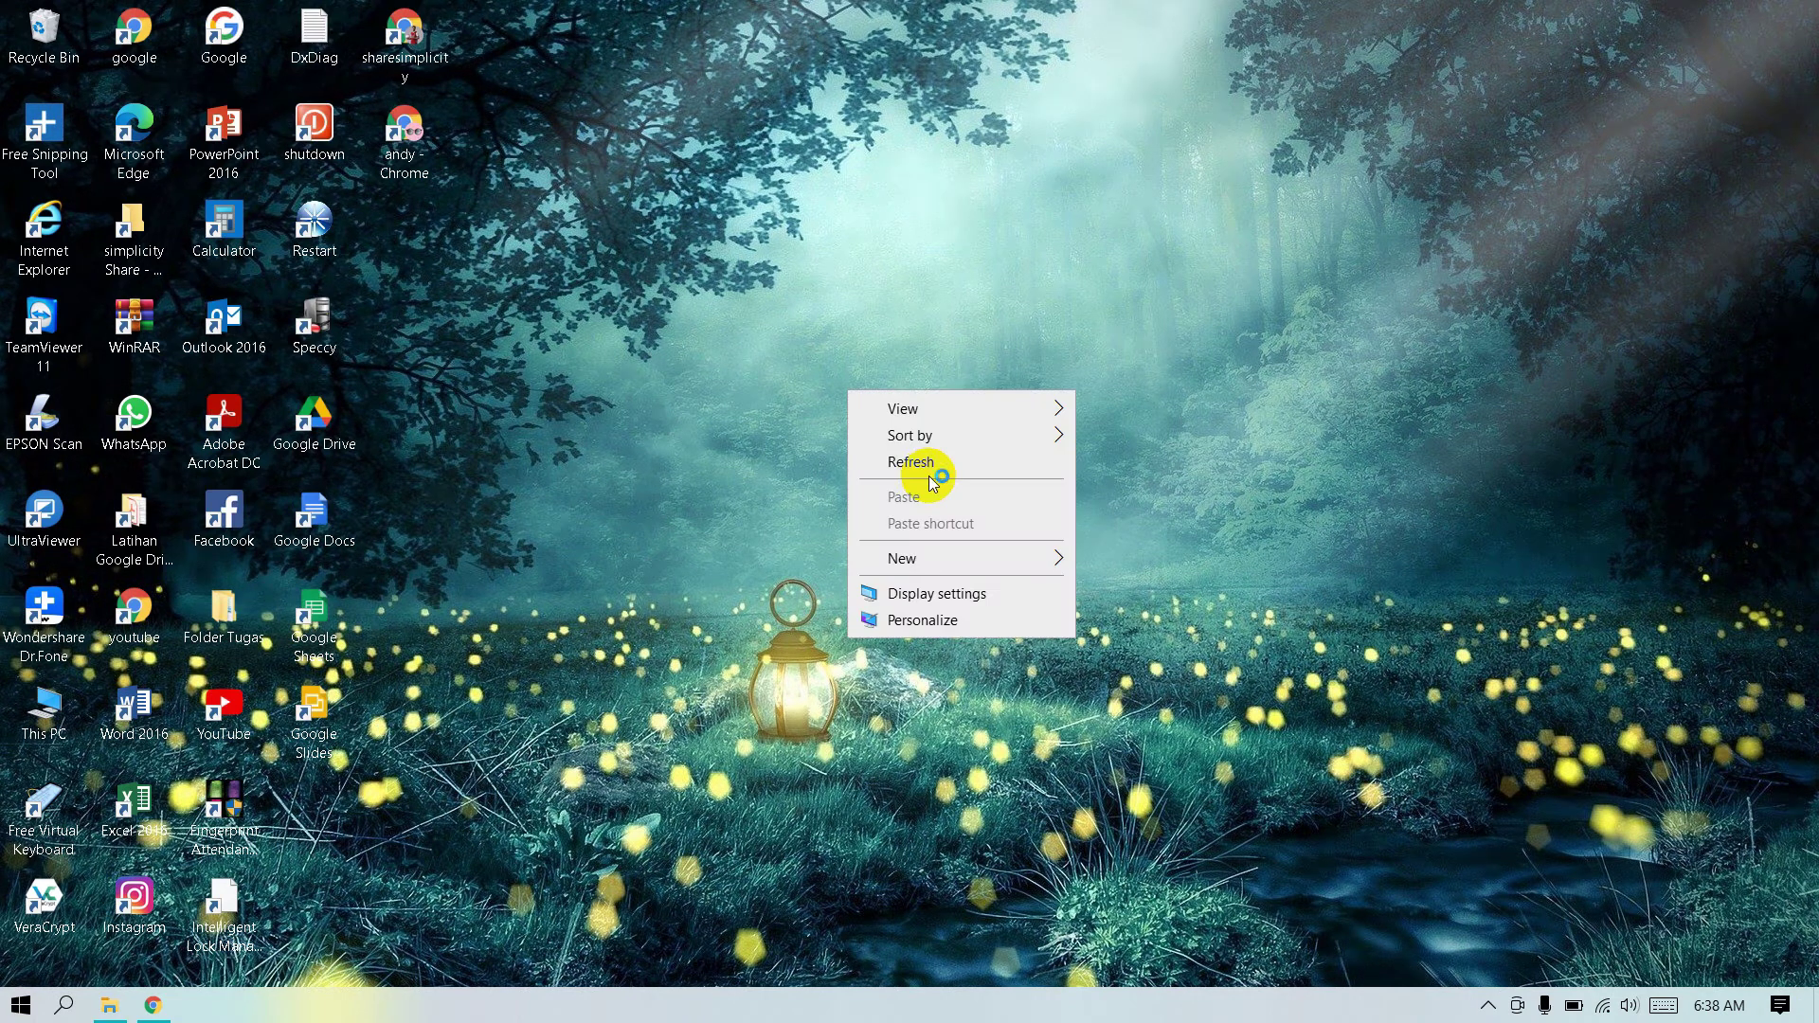
pyautogui.click(929, 468)
pyautogui.doubleClick(317, 431)
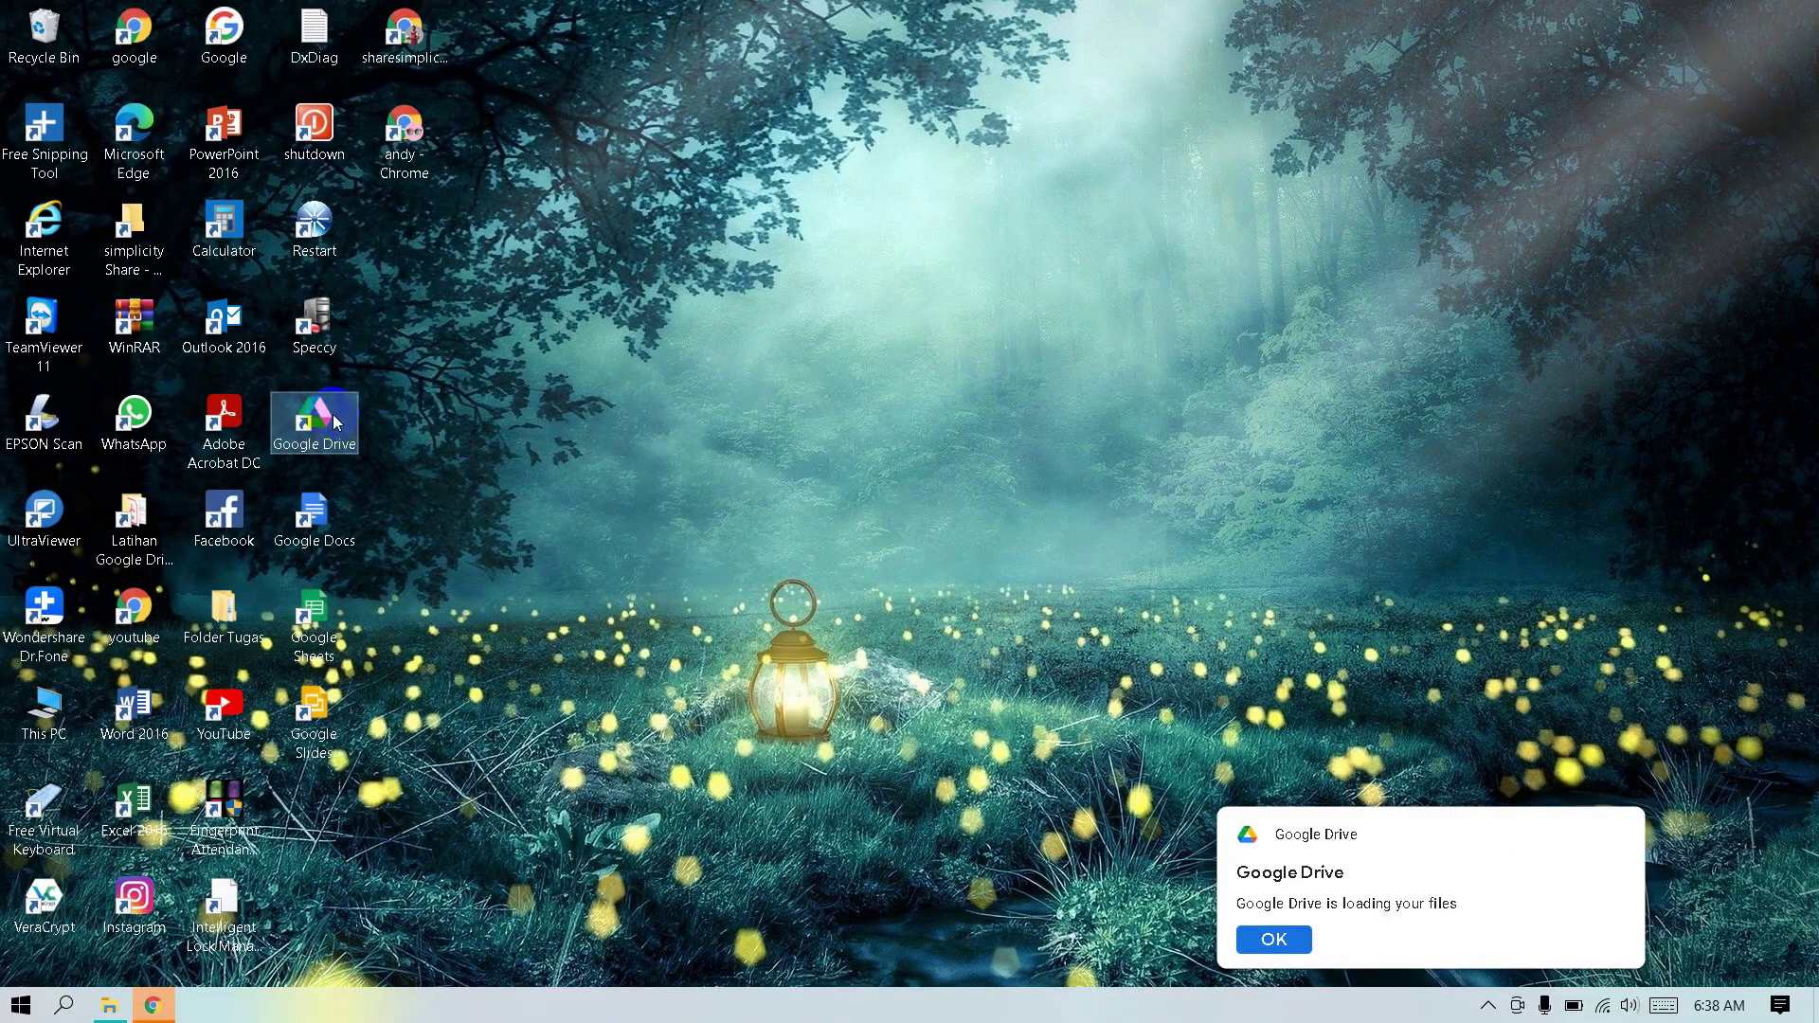
pyautogui.click(453, 441)
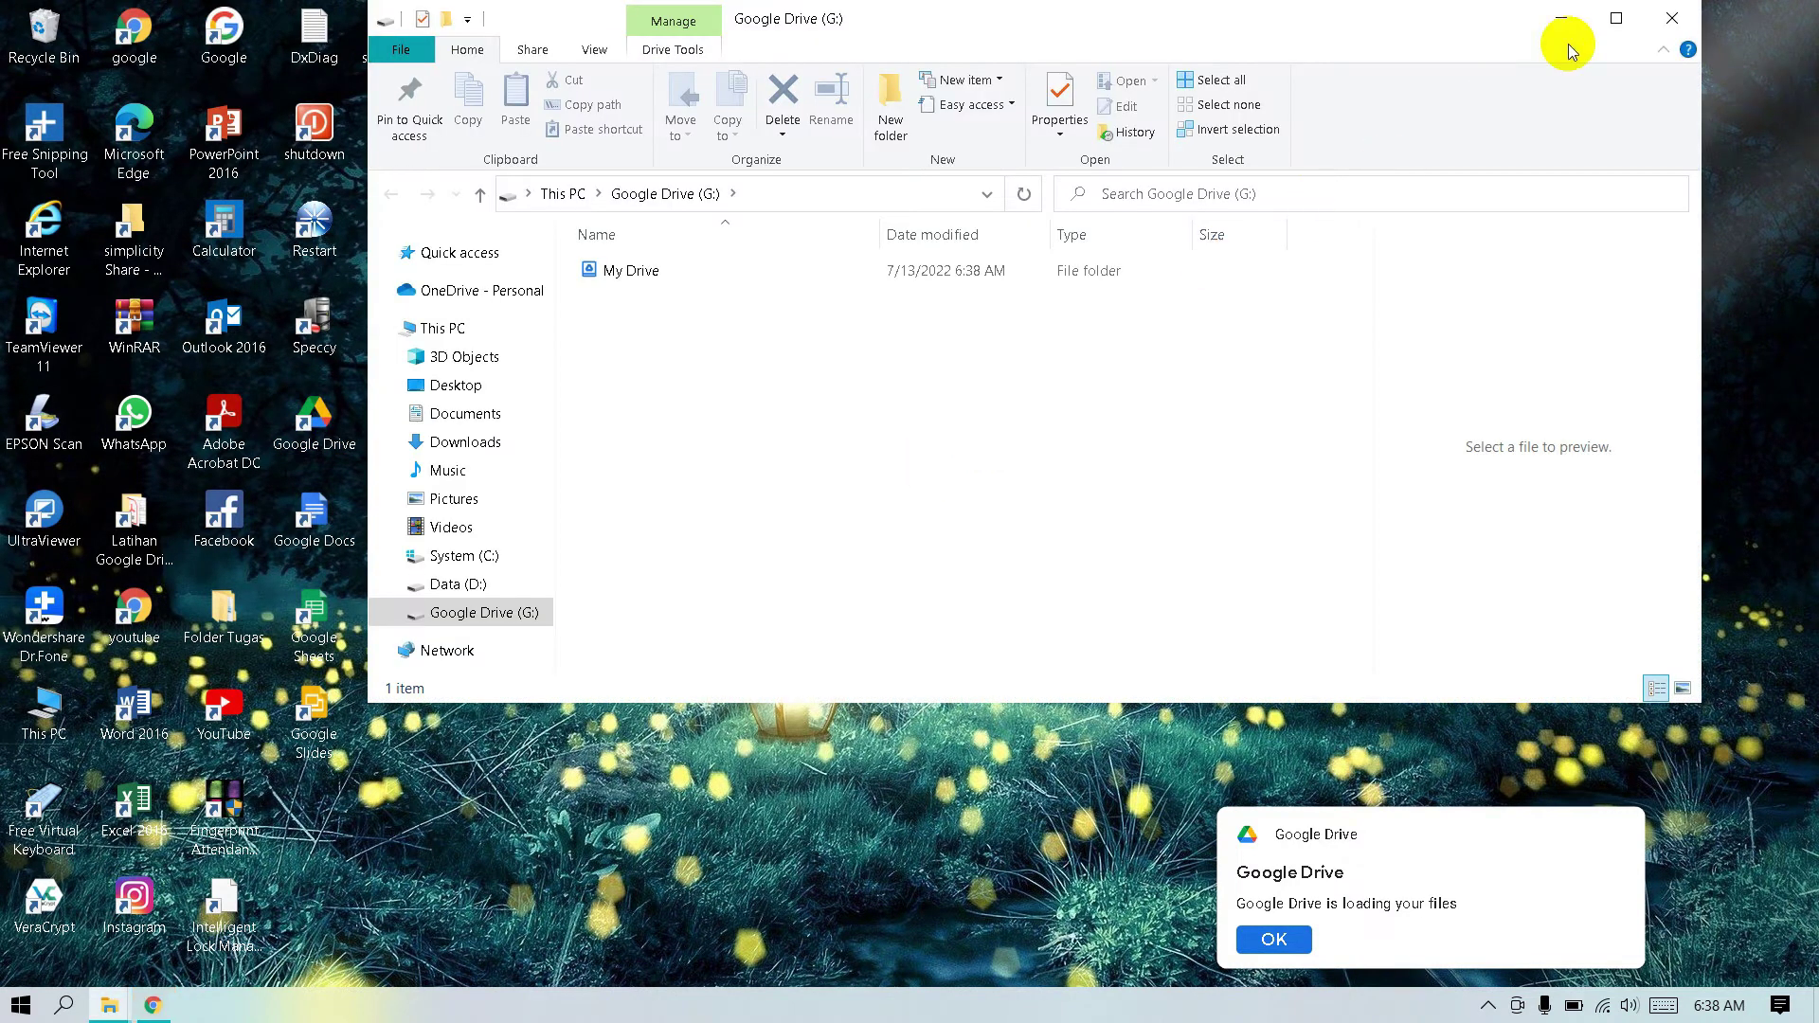
pyautogui.click(1625, 16)
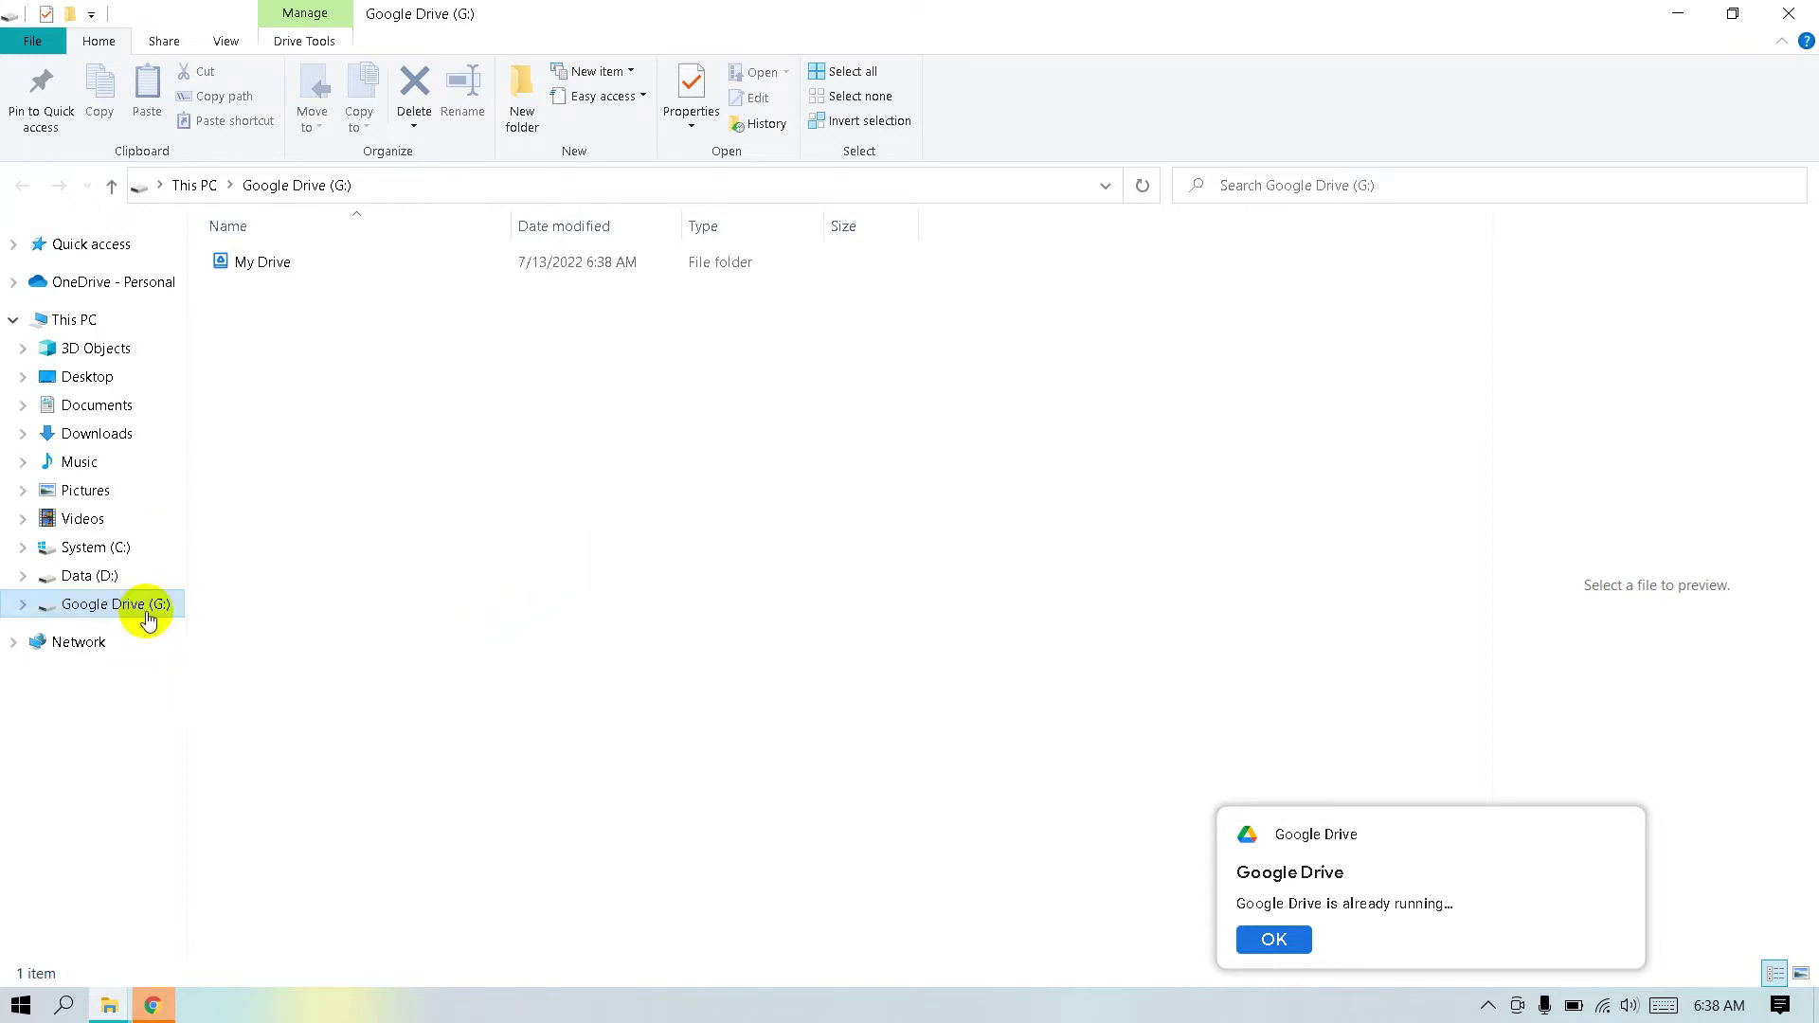
# Examine the System (C:), Data (D:) and Google Drive (G:) drives under This PC and open the My Drive folder on G:.
pyautogui.click(68, 320)
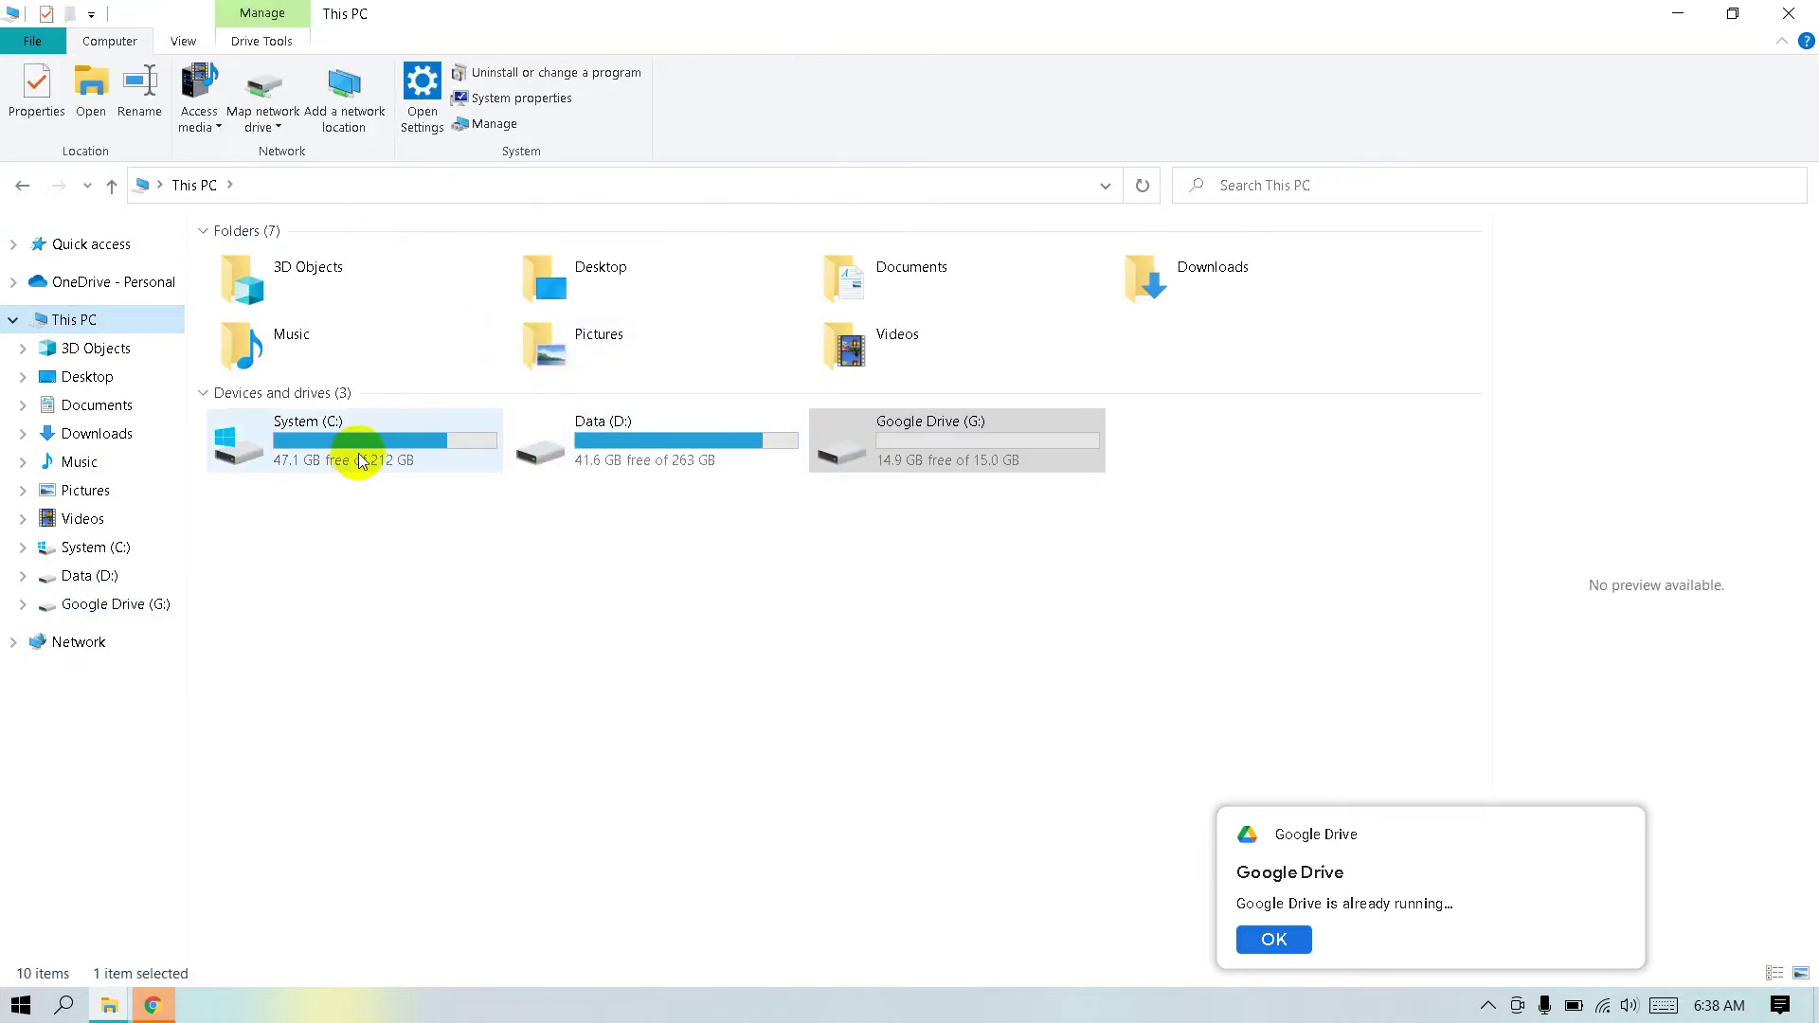
pyautogui.click(359, 453)
pyautogui.click(674, 462)
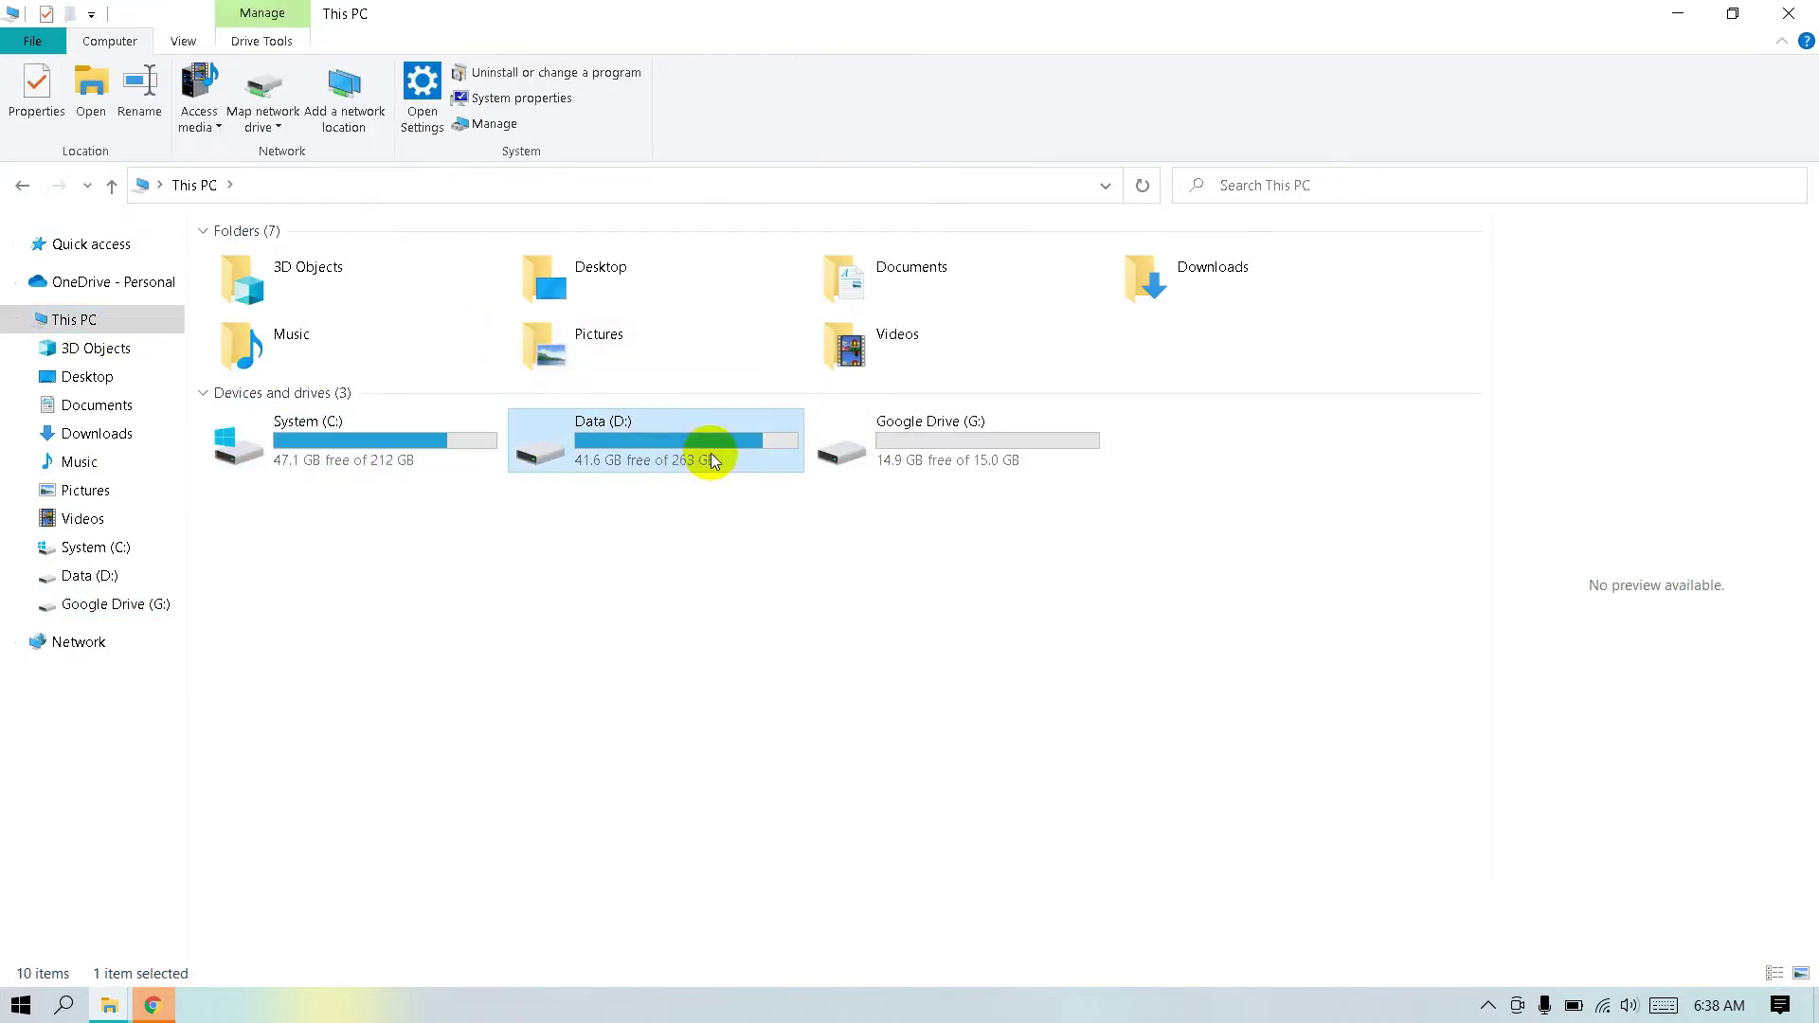
pyautogui.click(998, 460)
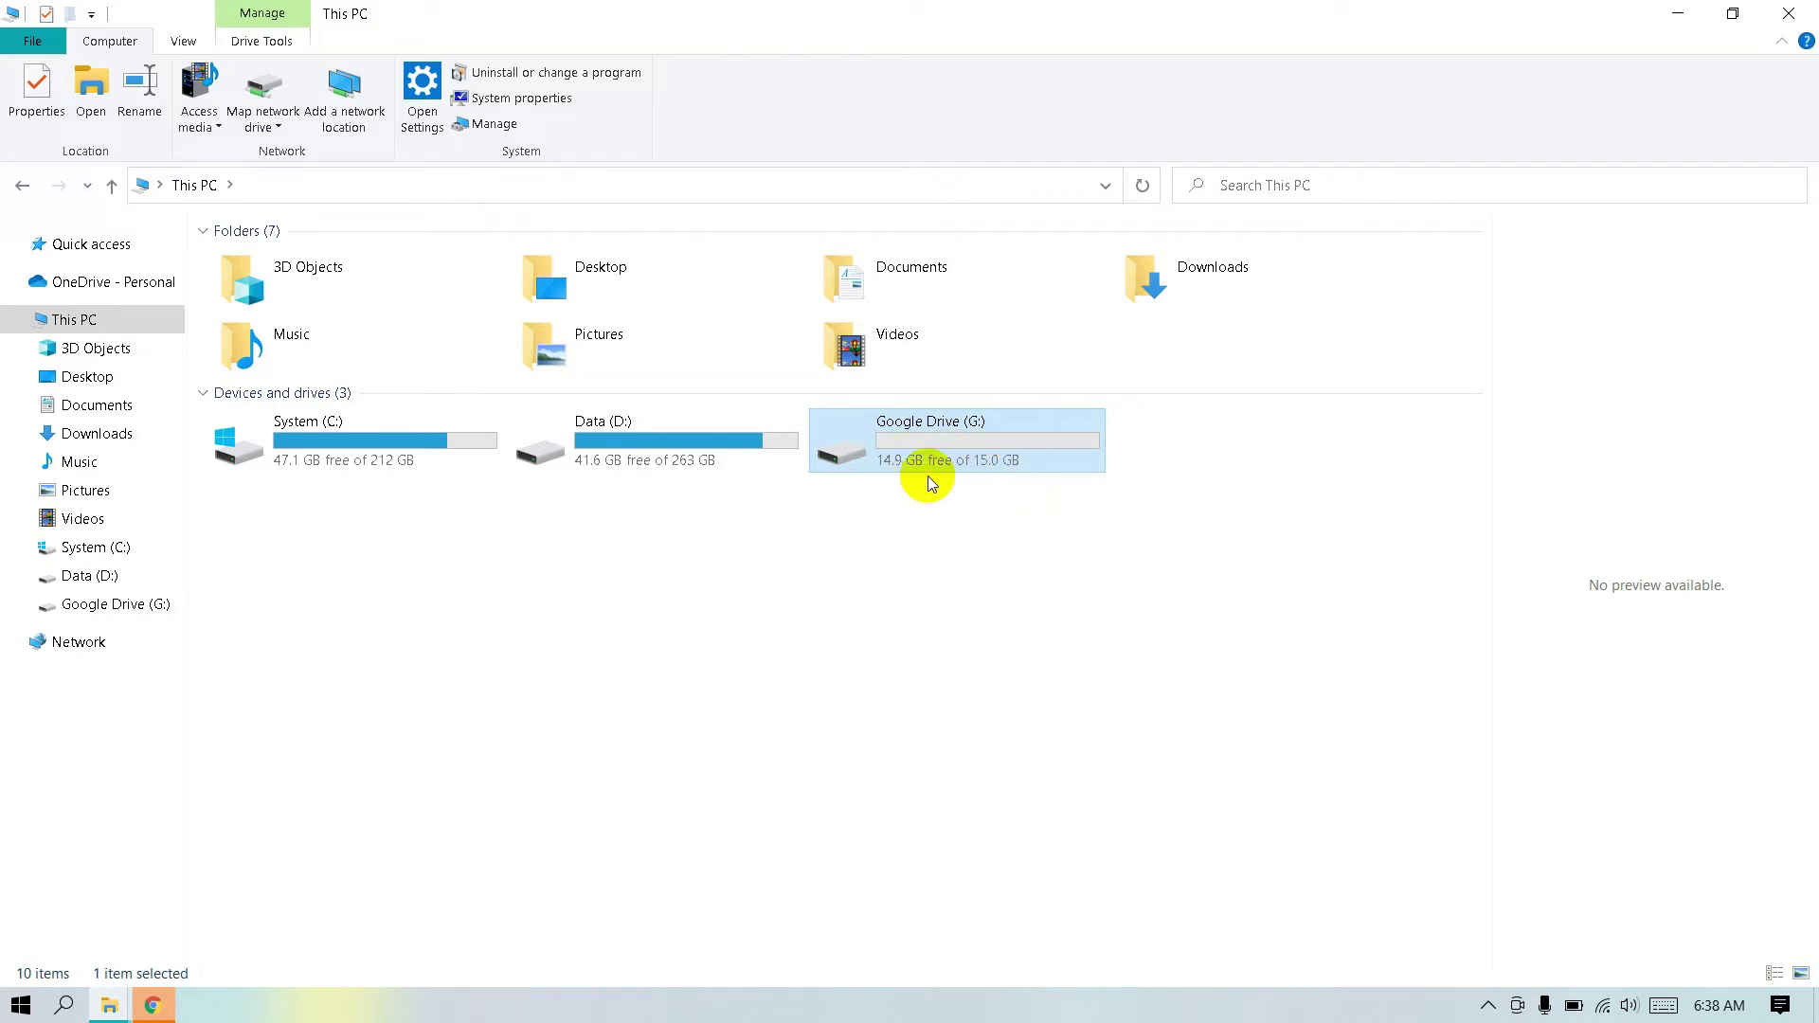
pyautogui.click(152, 603)
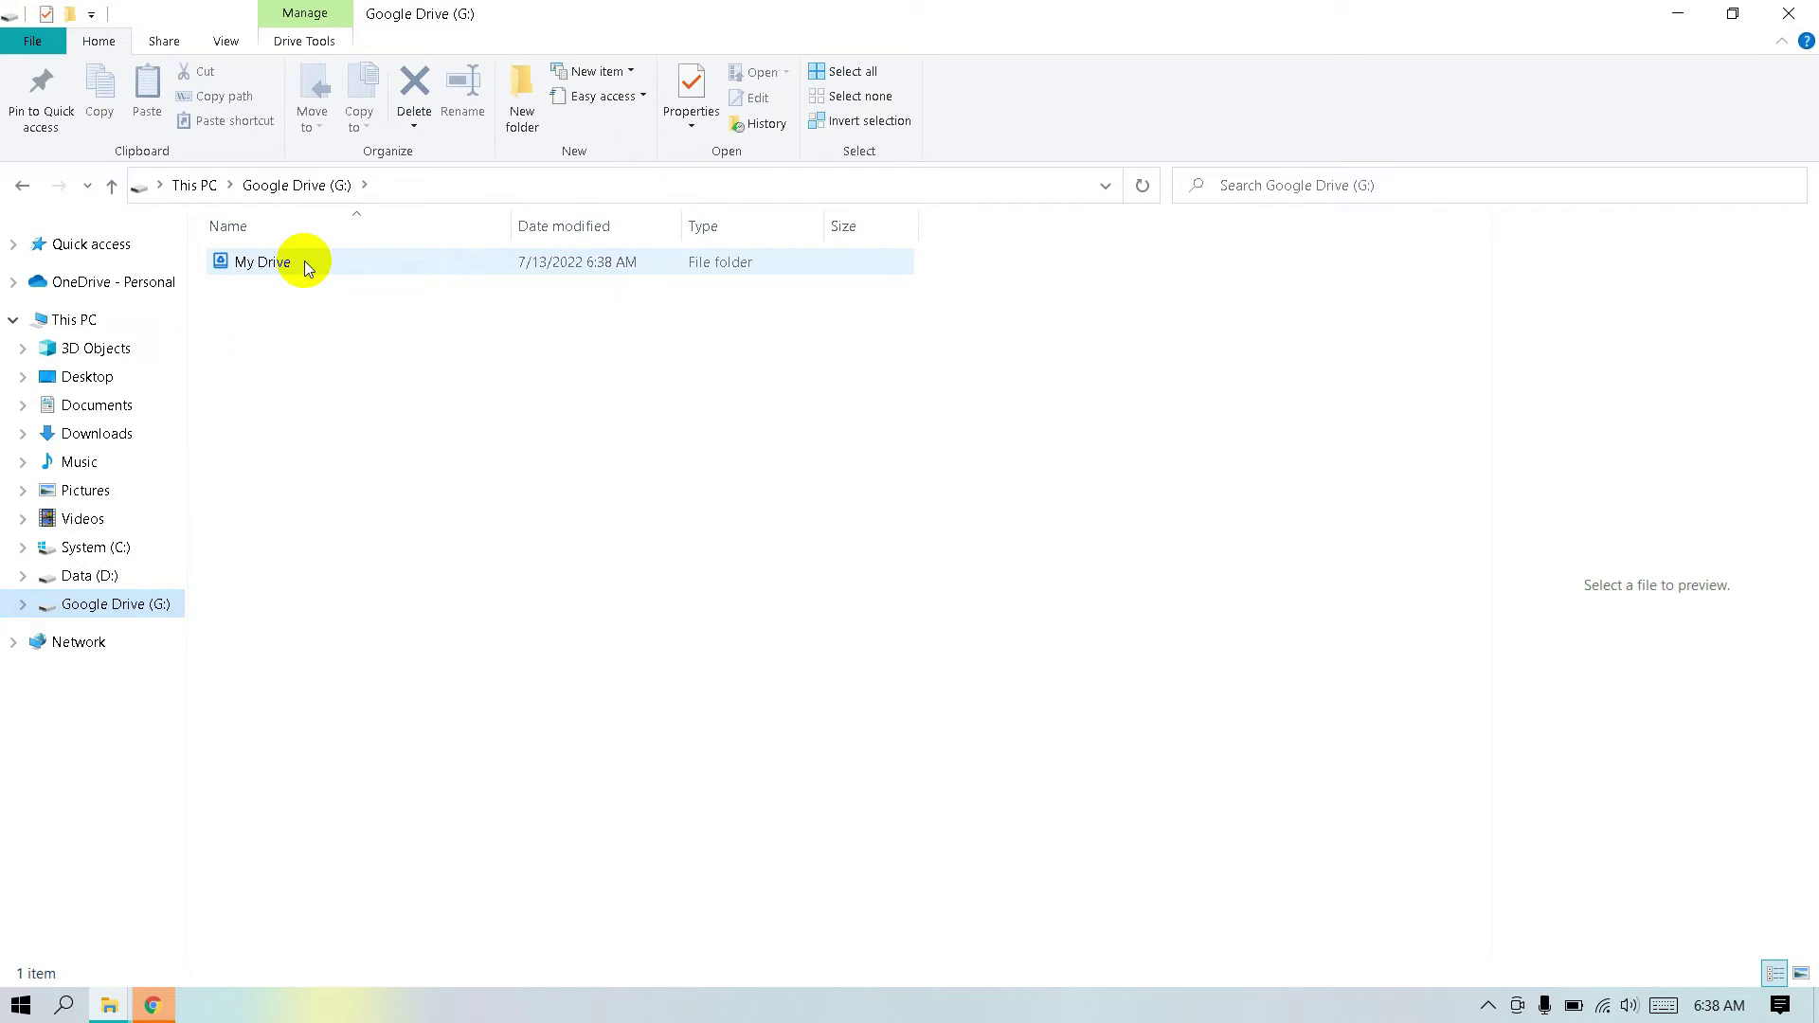
pyautogui.doubleClick(301, 263)
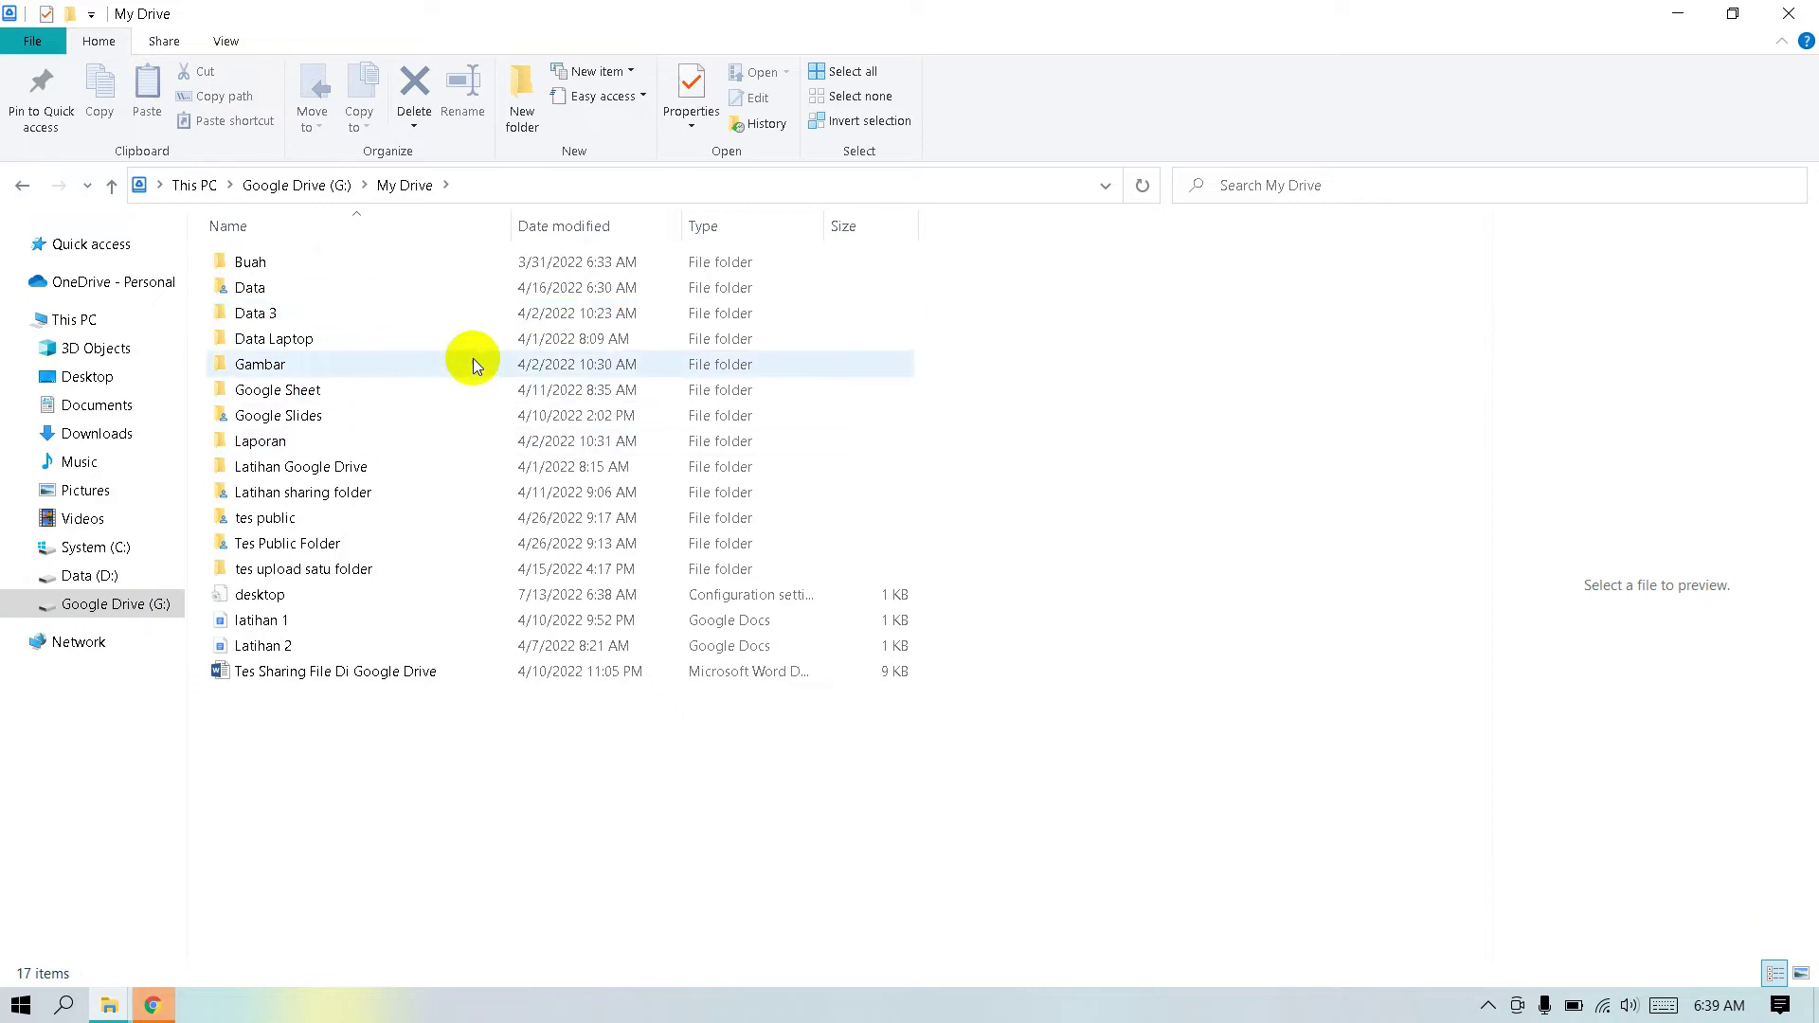
# Switch to the Google Drive page in Chrome and check which account is signed in.
pyautogui.moveTo(470, 354)
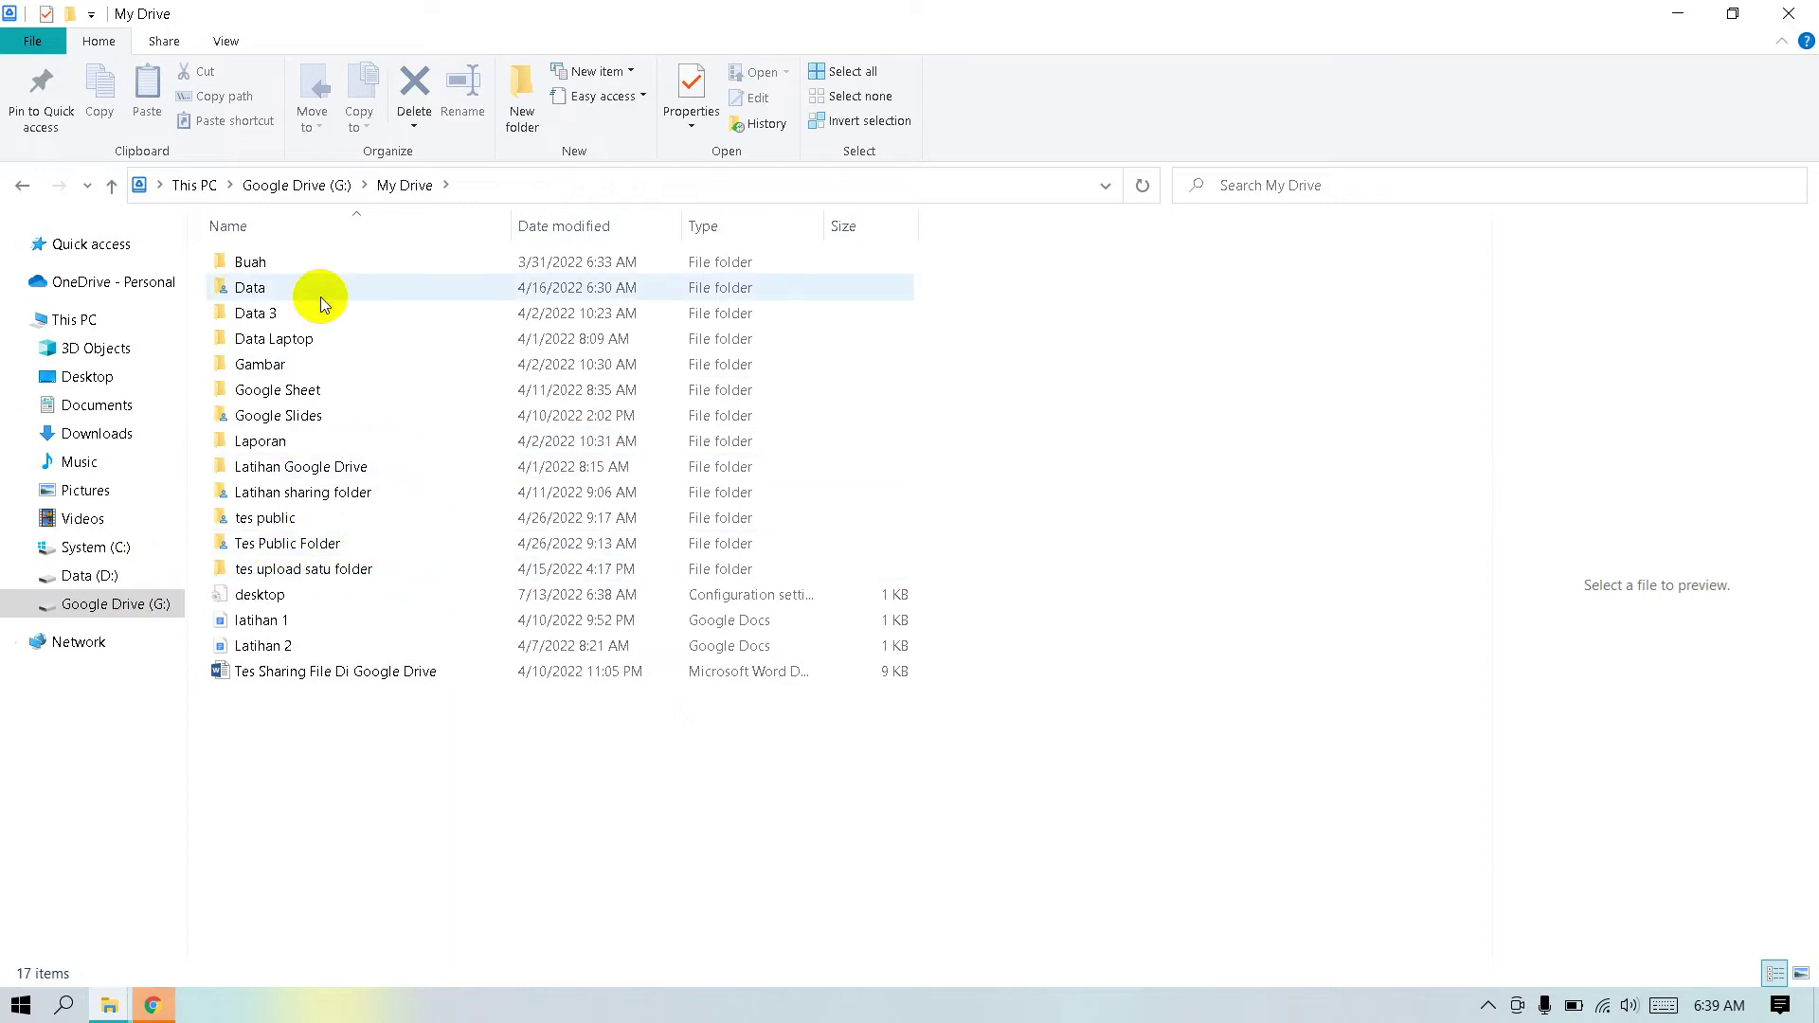
pyautogui.click(161, 310)
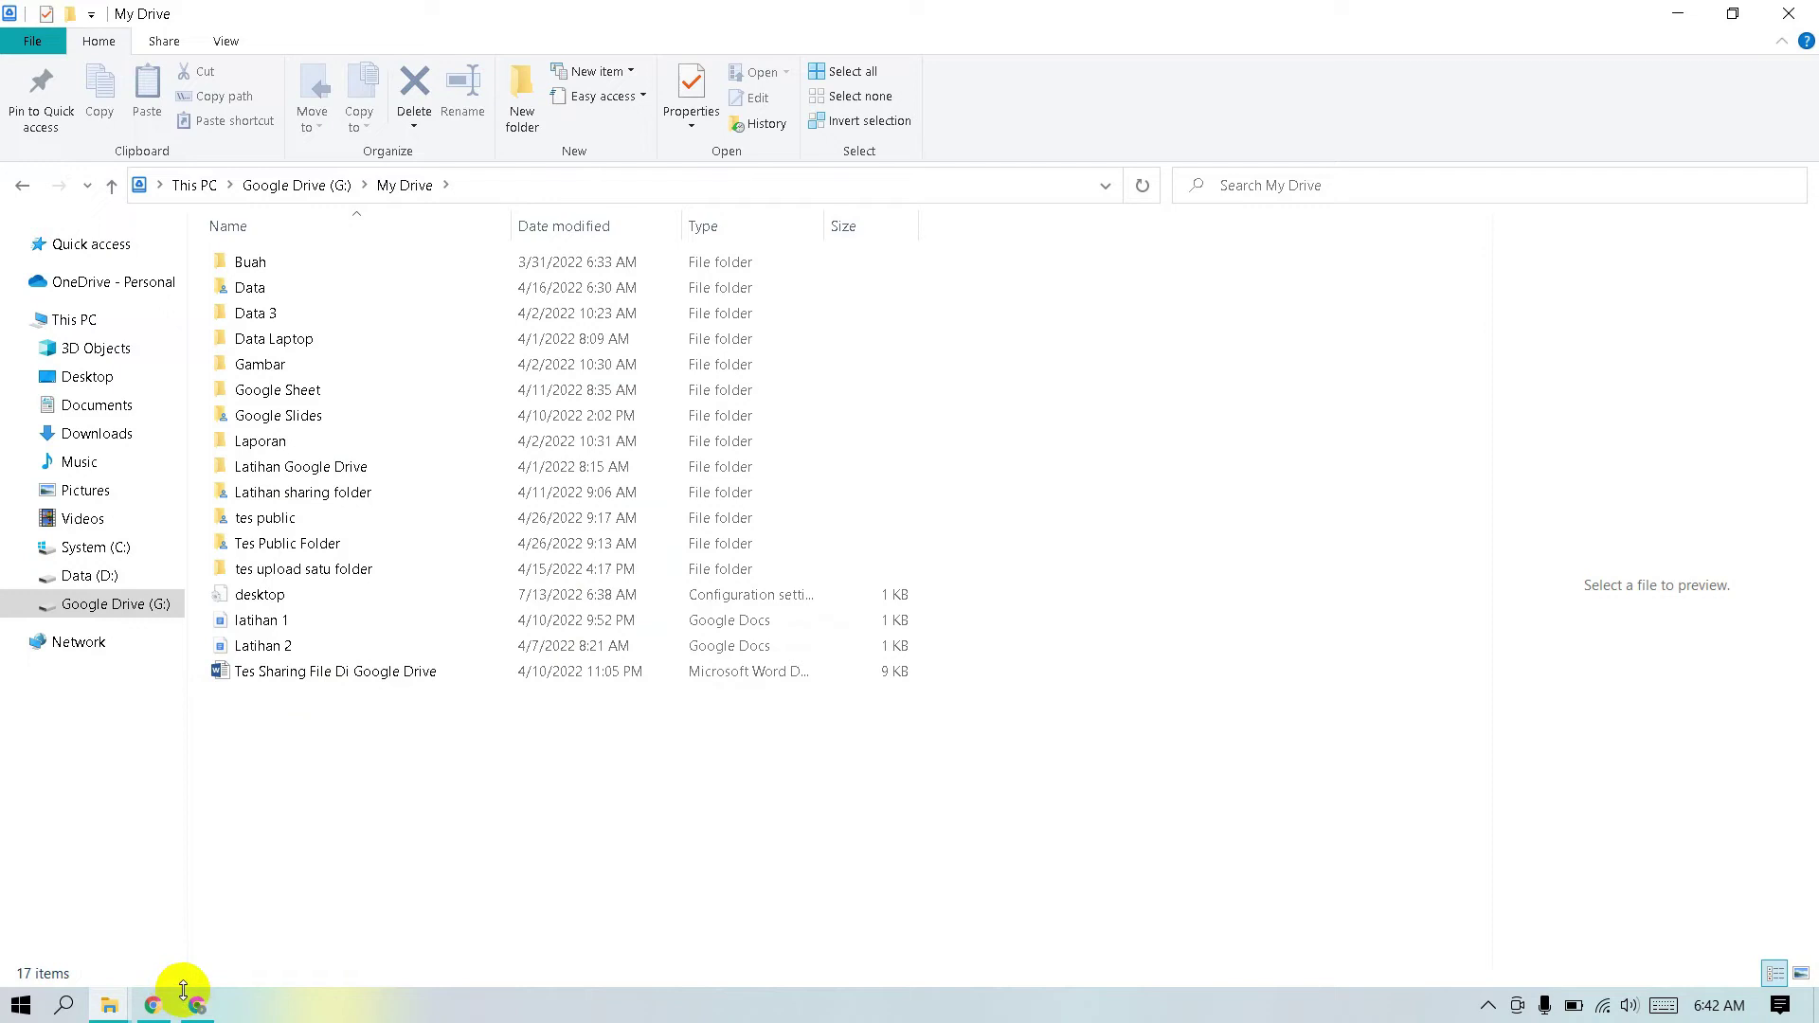
pyautogui.moveTo(159, 1010)
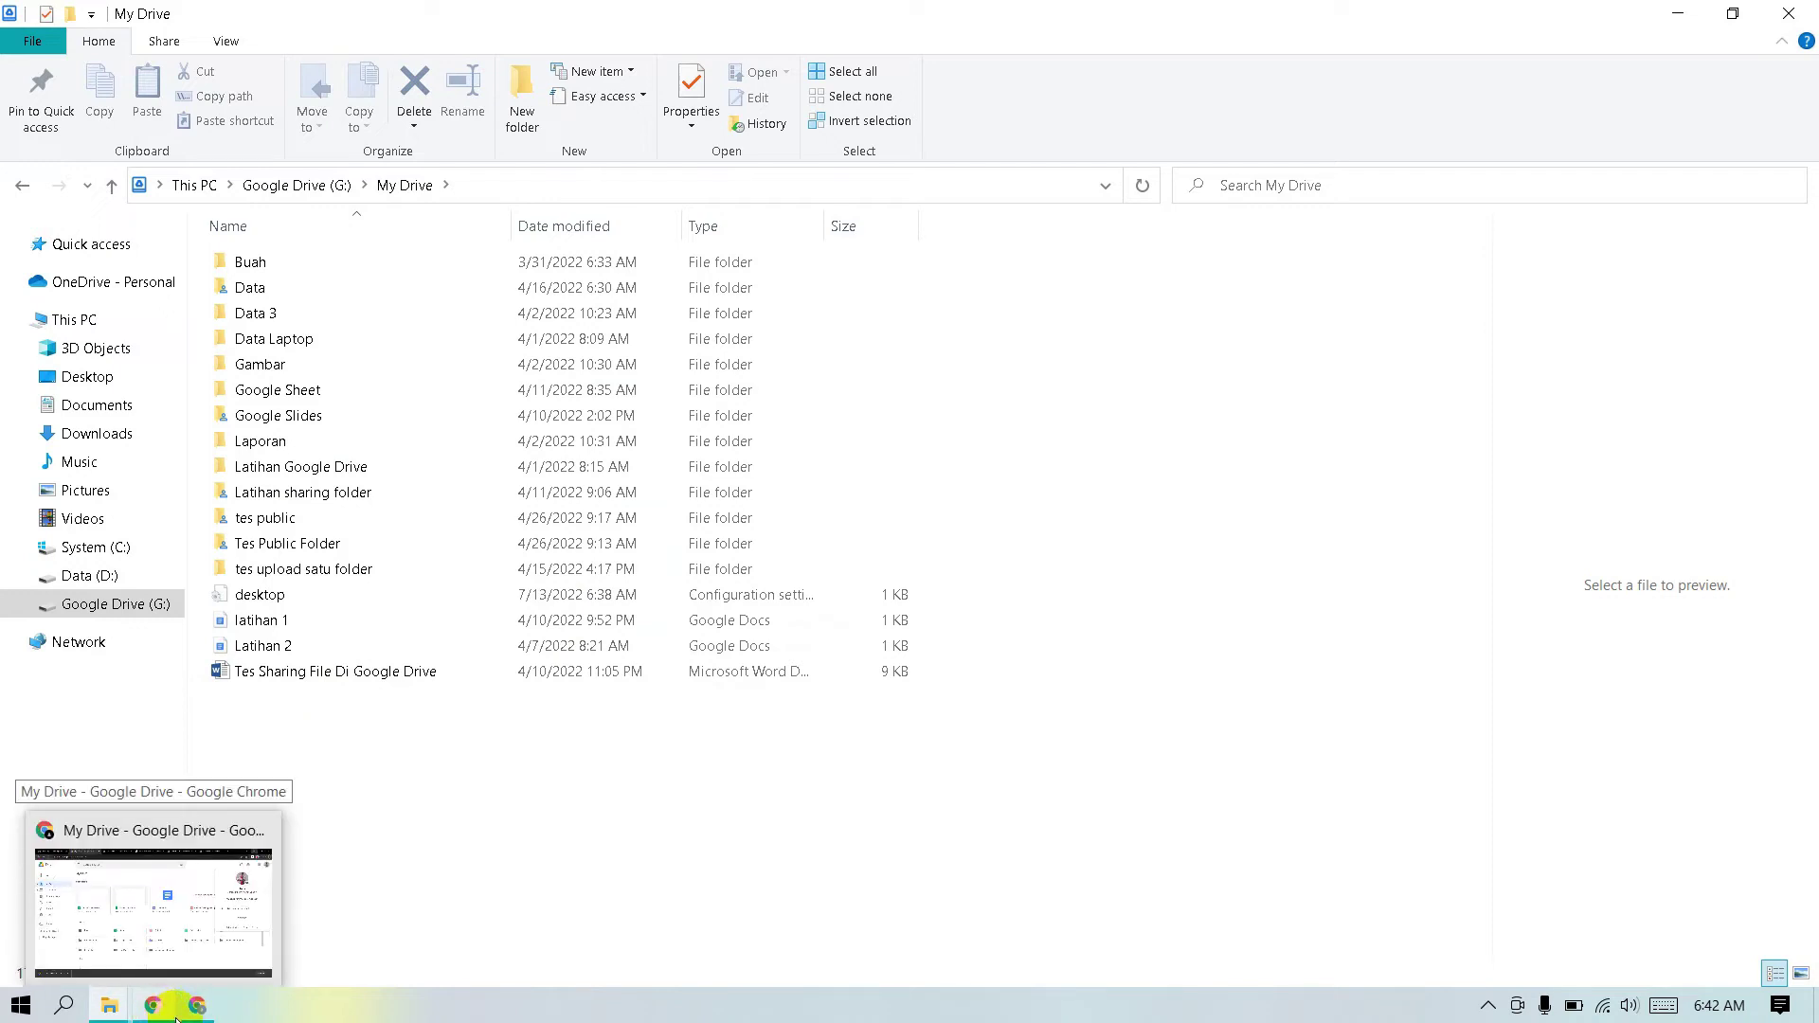
pyautogui.click(156, 1010)
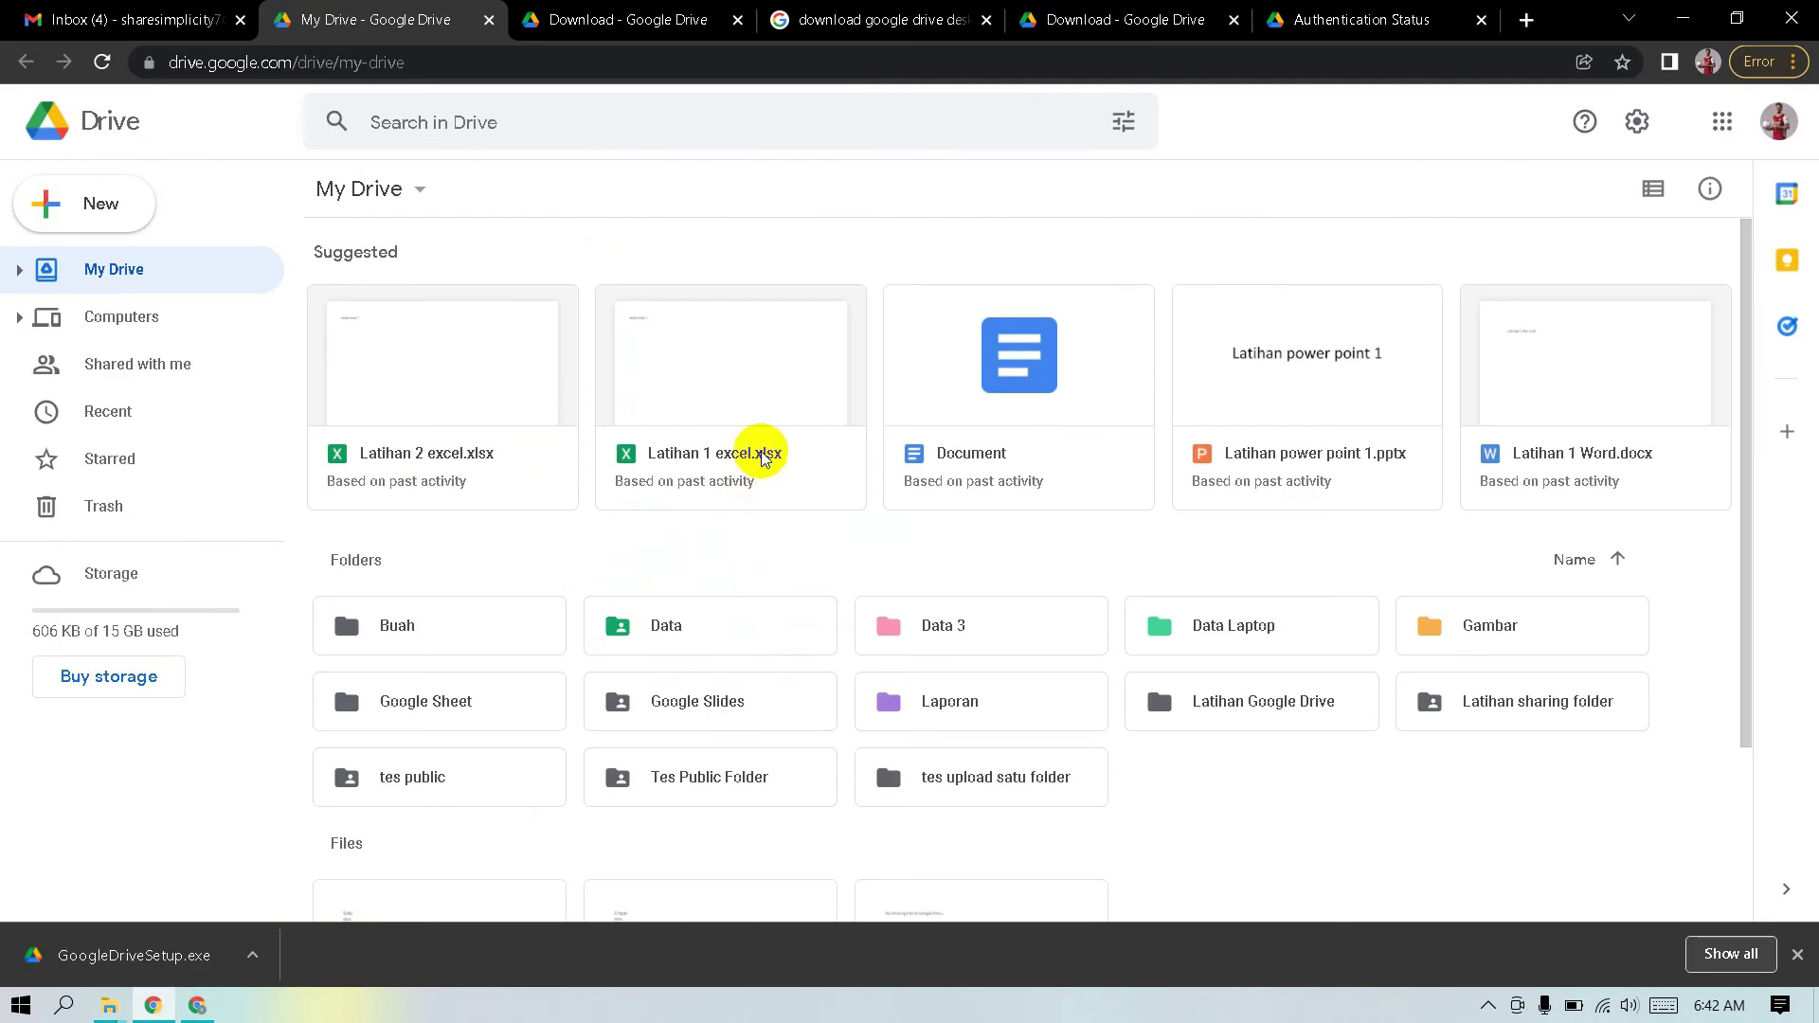
pyautogui.click(1778, 121)
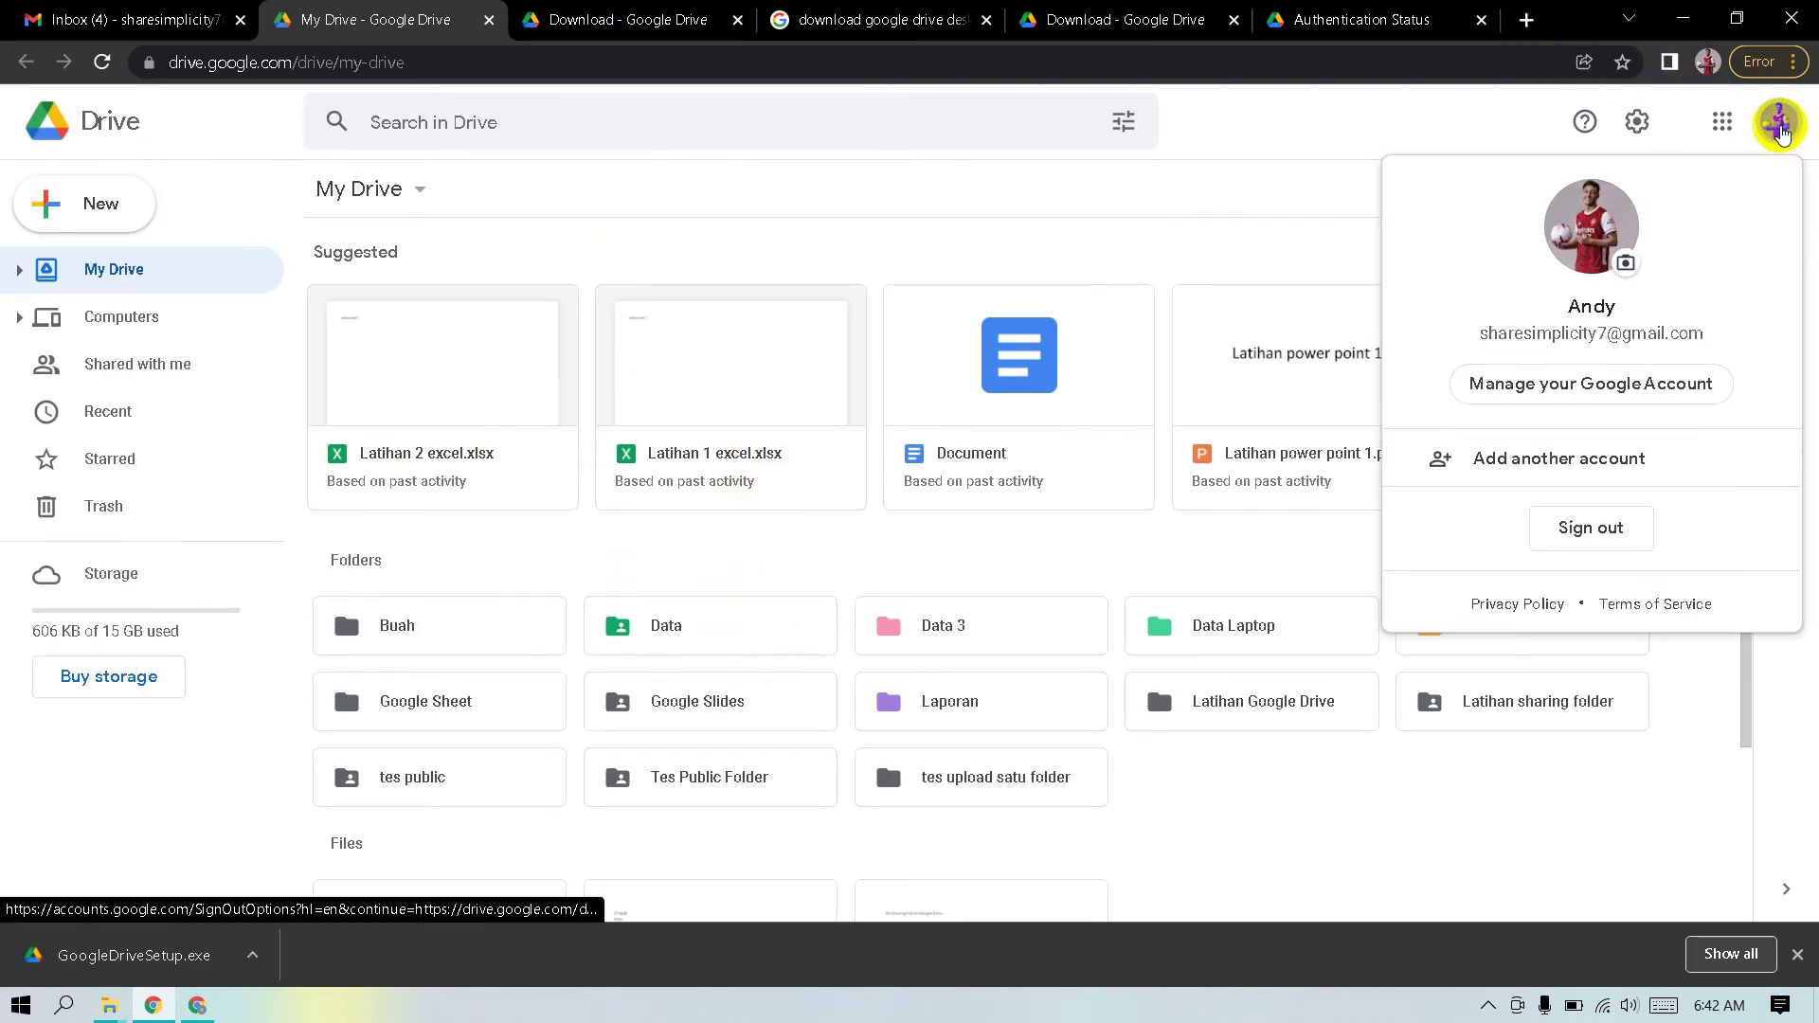
pyautogui.click(118, 266)
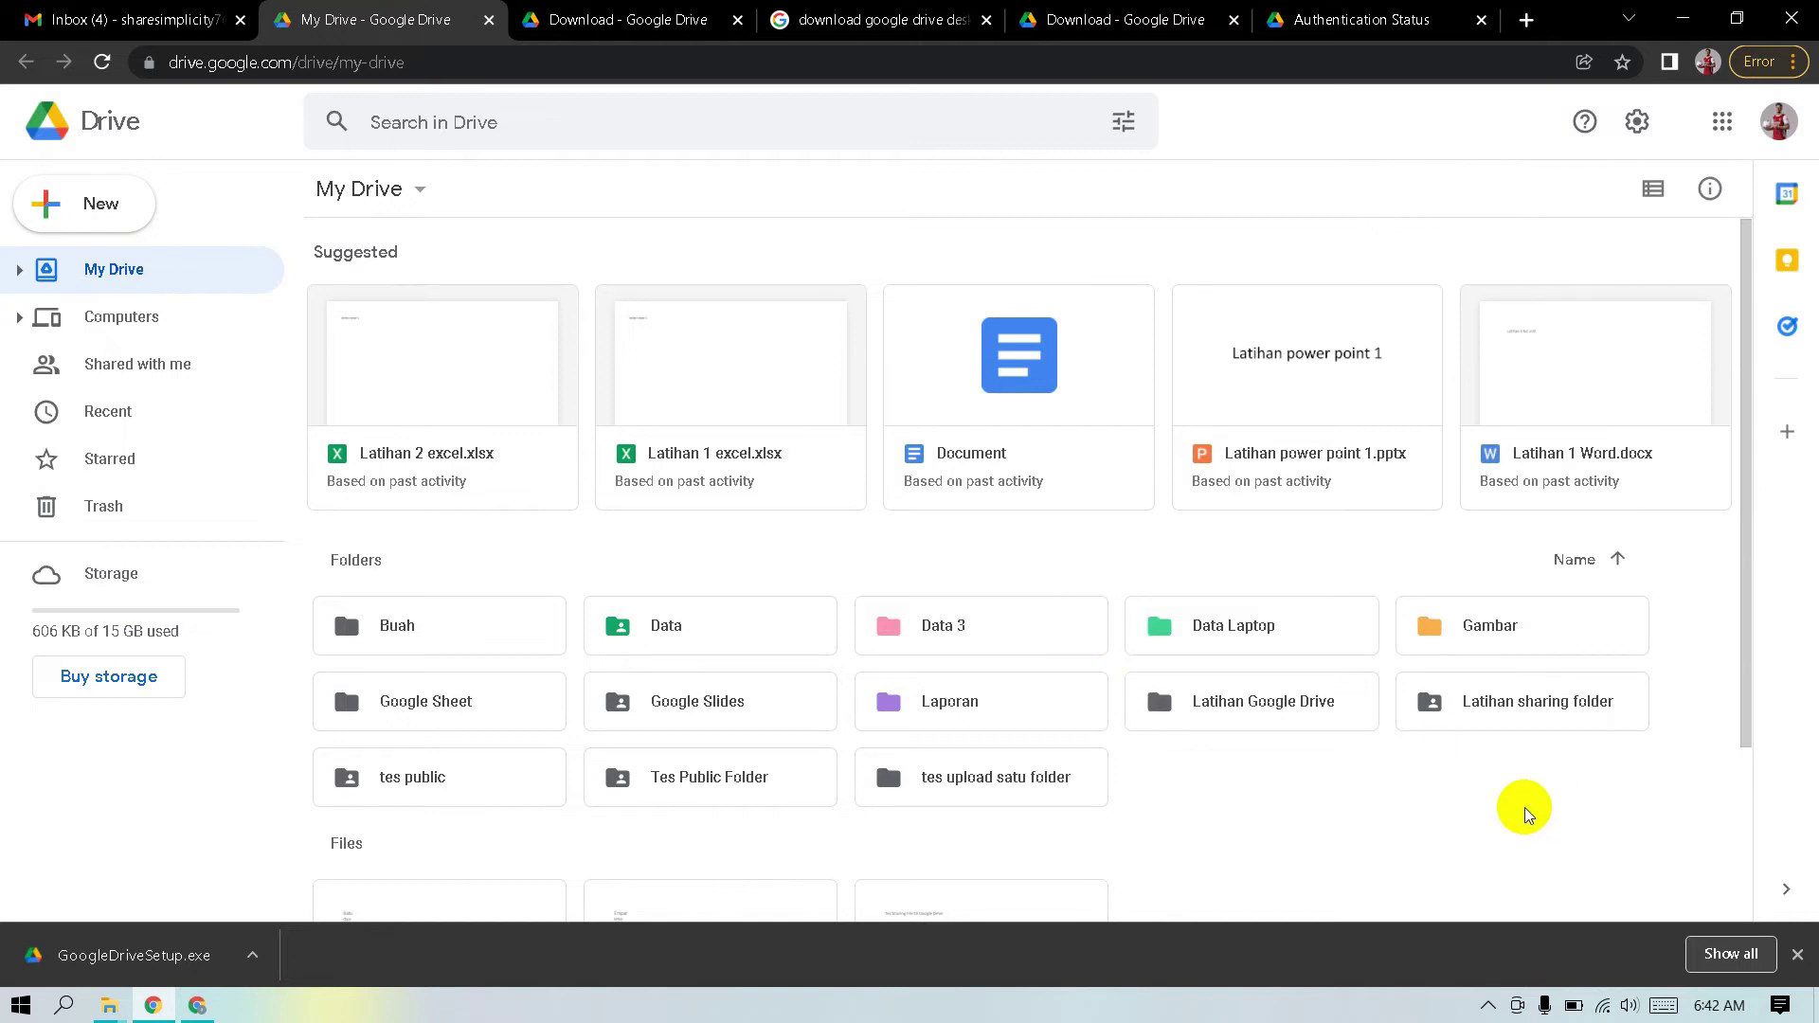
# Arrange the Chrome window and the My Drive File Explorer window side by side, with Chrome on the left half.
pyautogui.click(109, 1004)
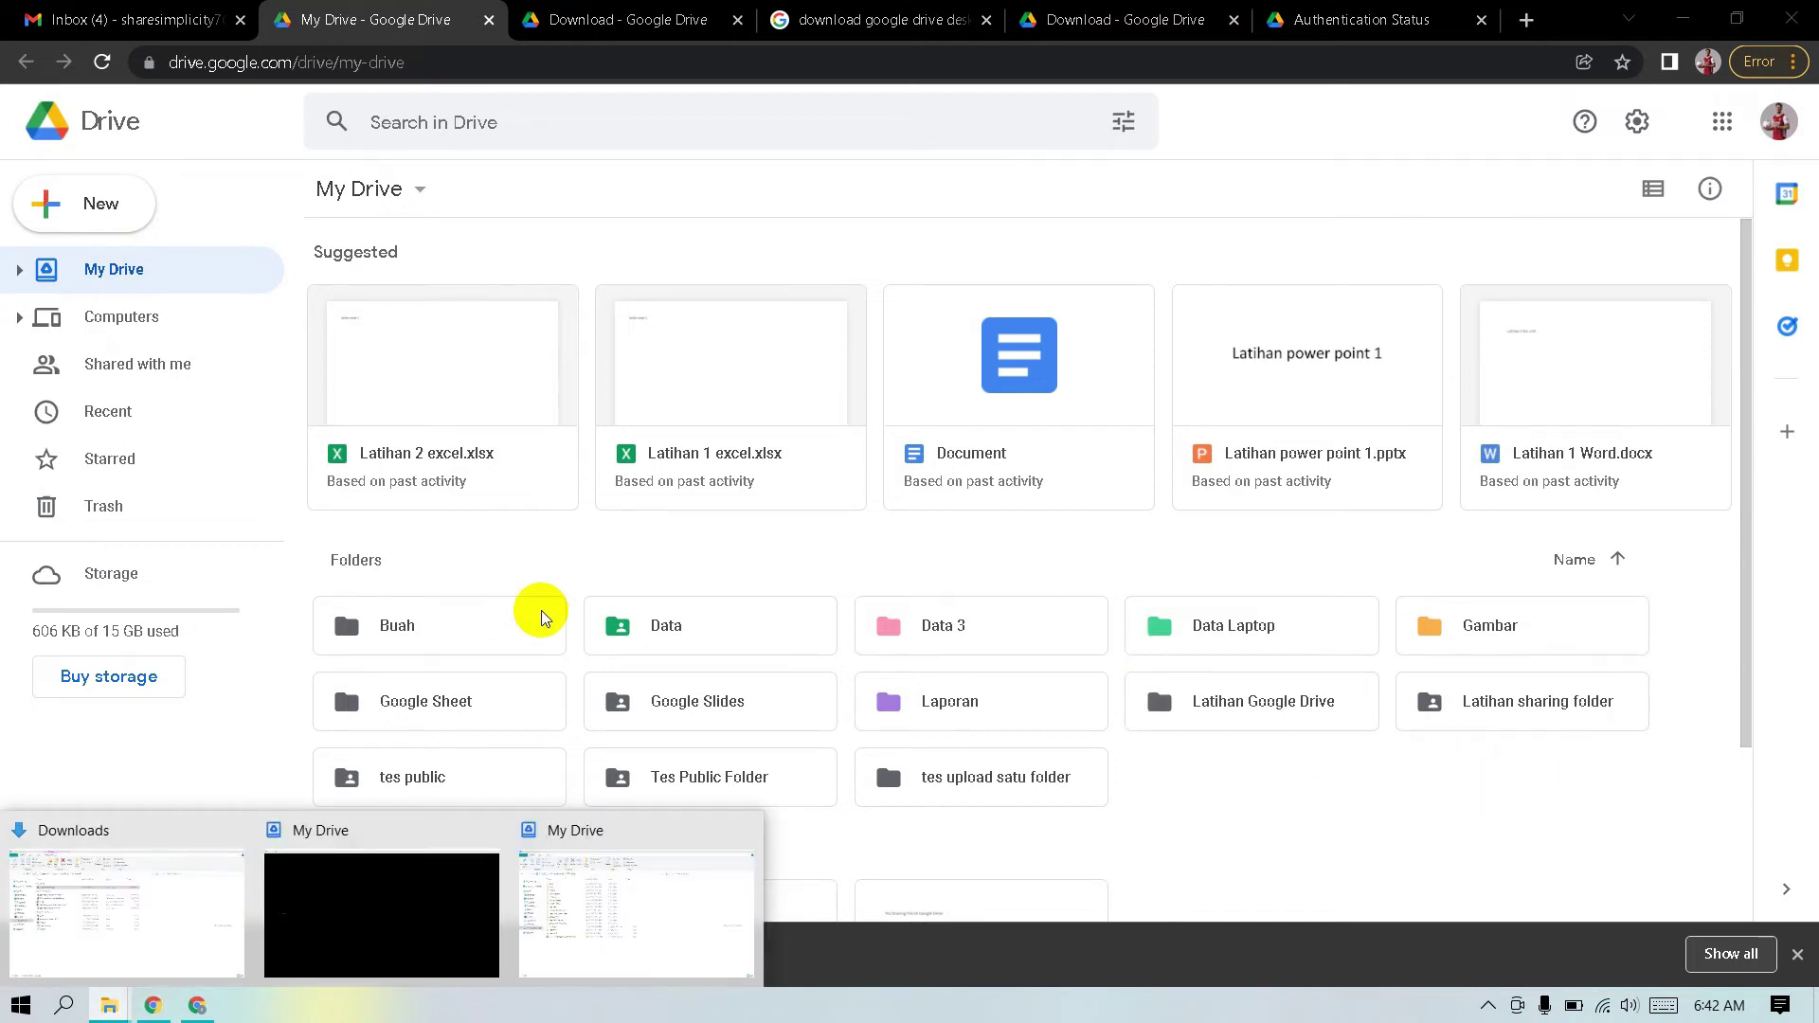
pyautogui.click(404, 888)
pyautogui.moveTo(1349, 13); pyautogui.dragTo(16, 156)
pyautogui.moveTo(1035, 41); pyautogui.dragTo(1803, 114)
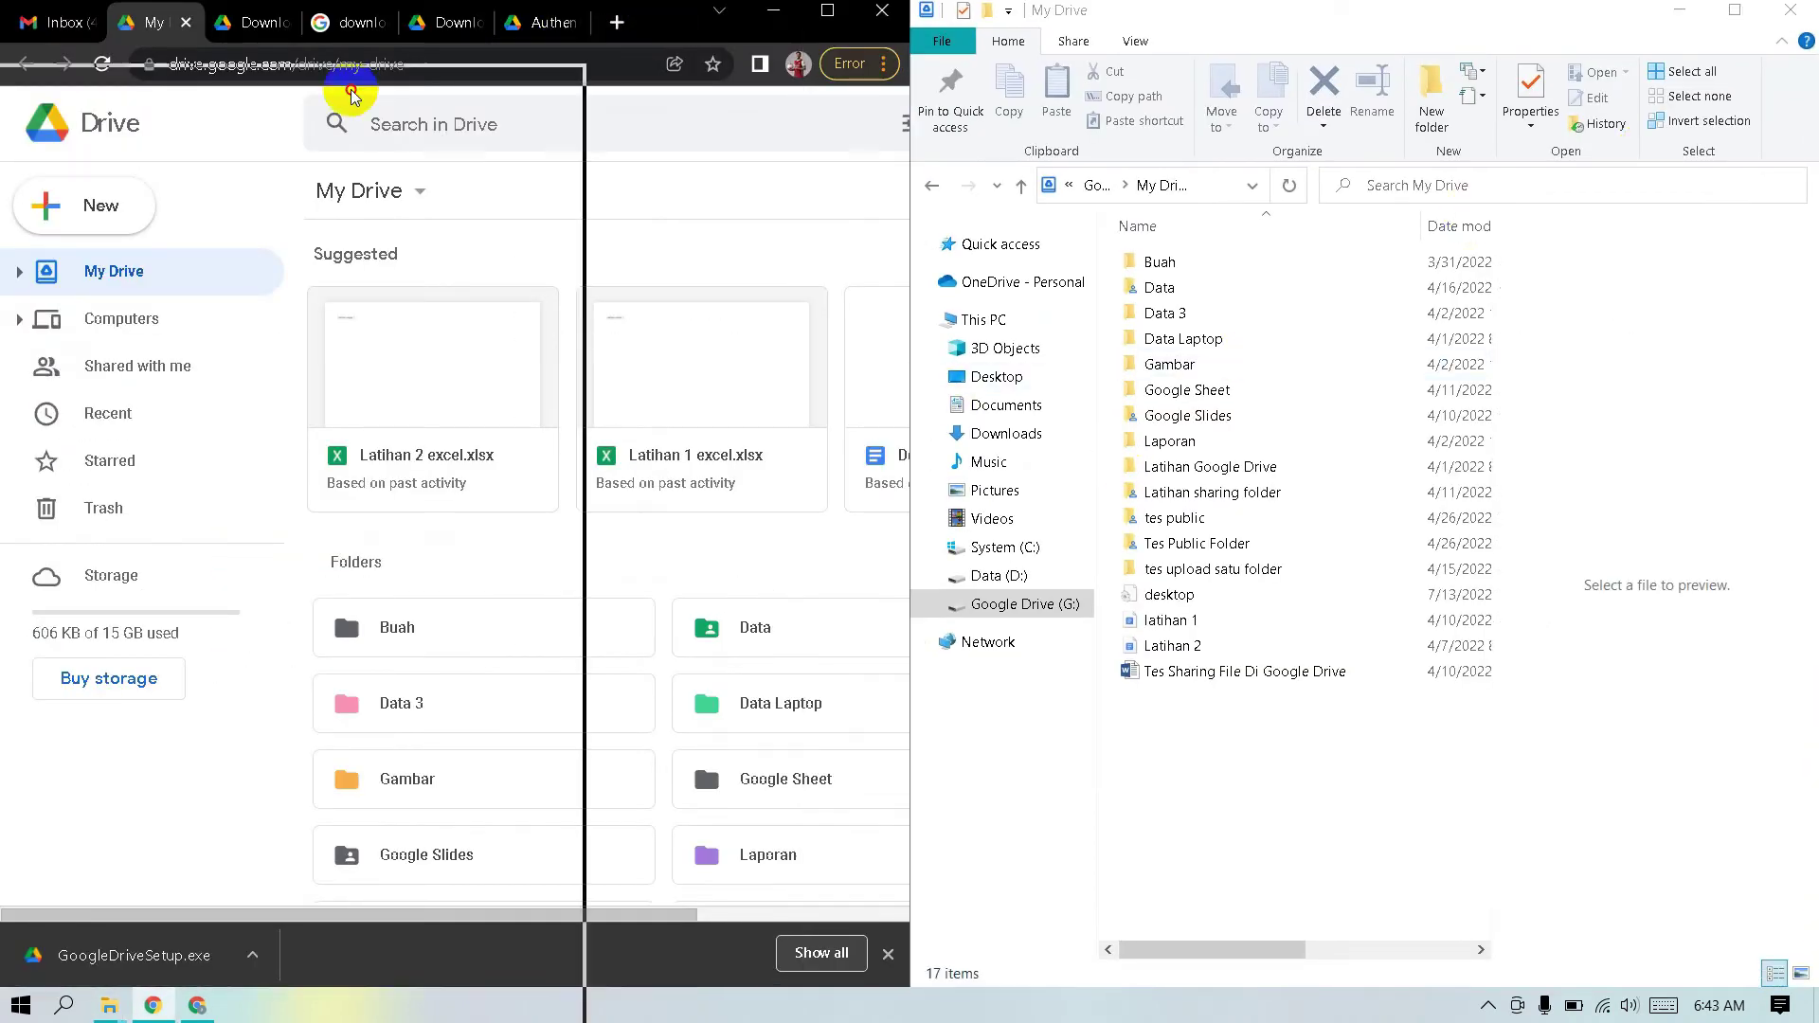
pyautogui.moveTo(571, 38); pyautogui.dragTo(10, 204)
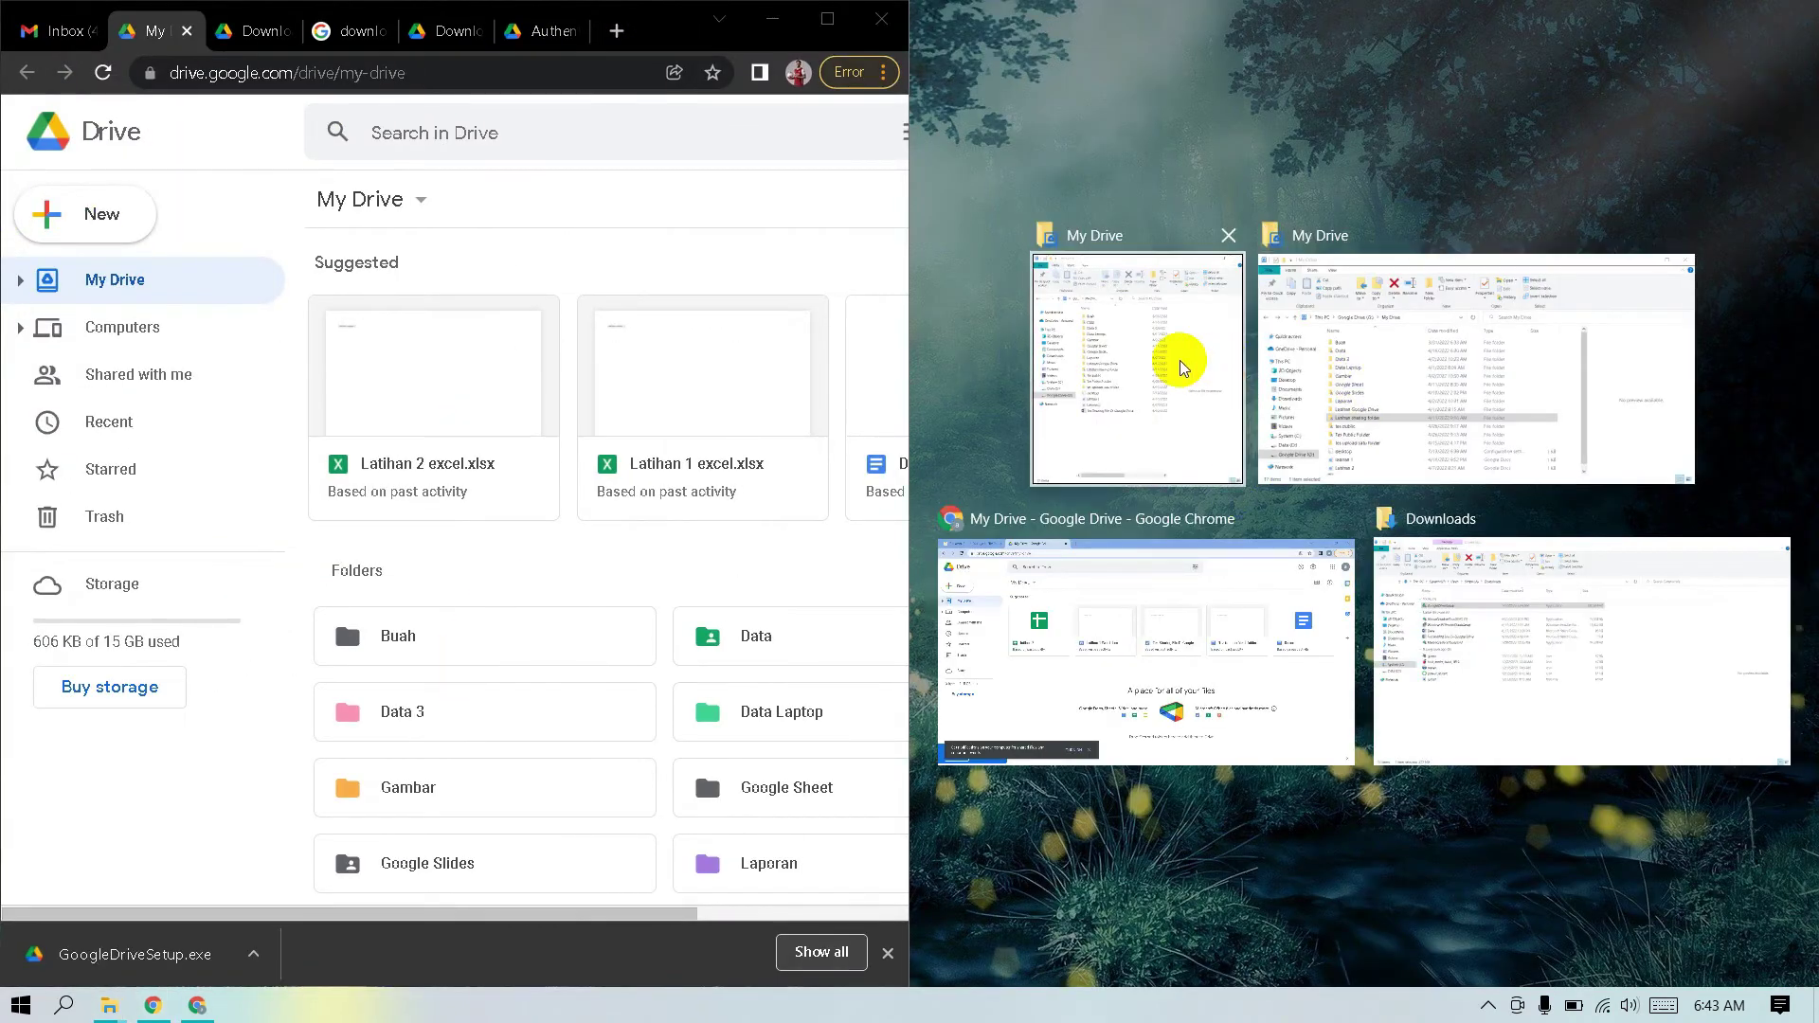
pyautogui.click(1383, 346)
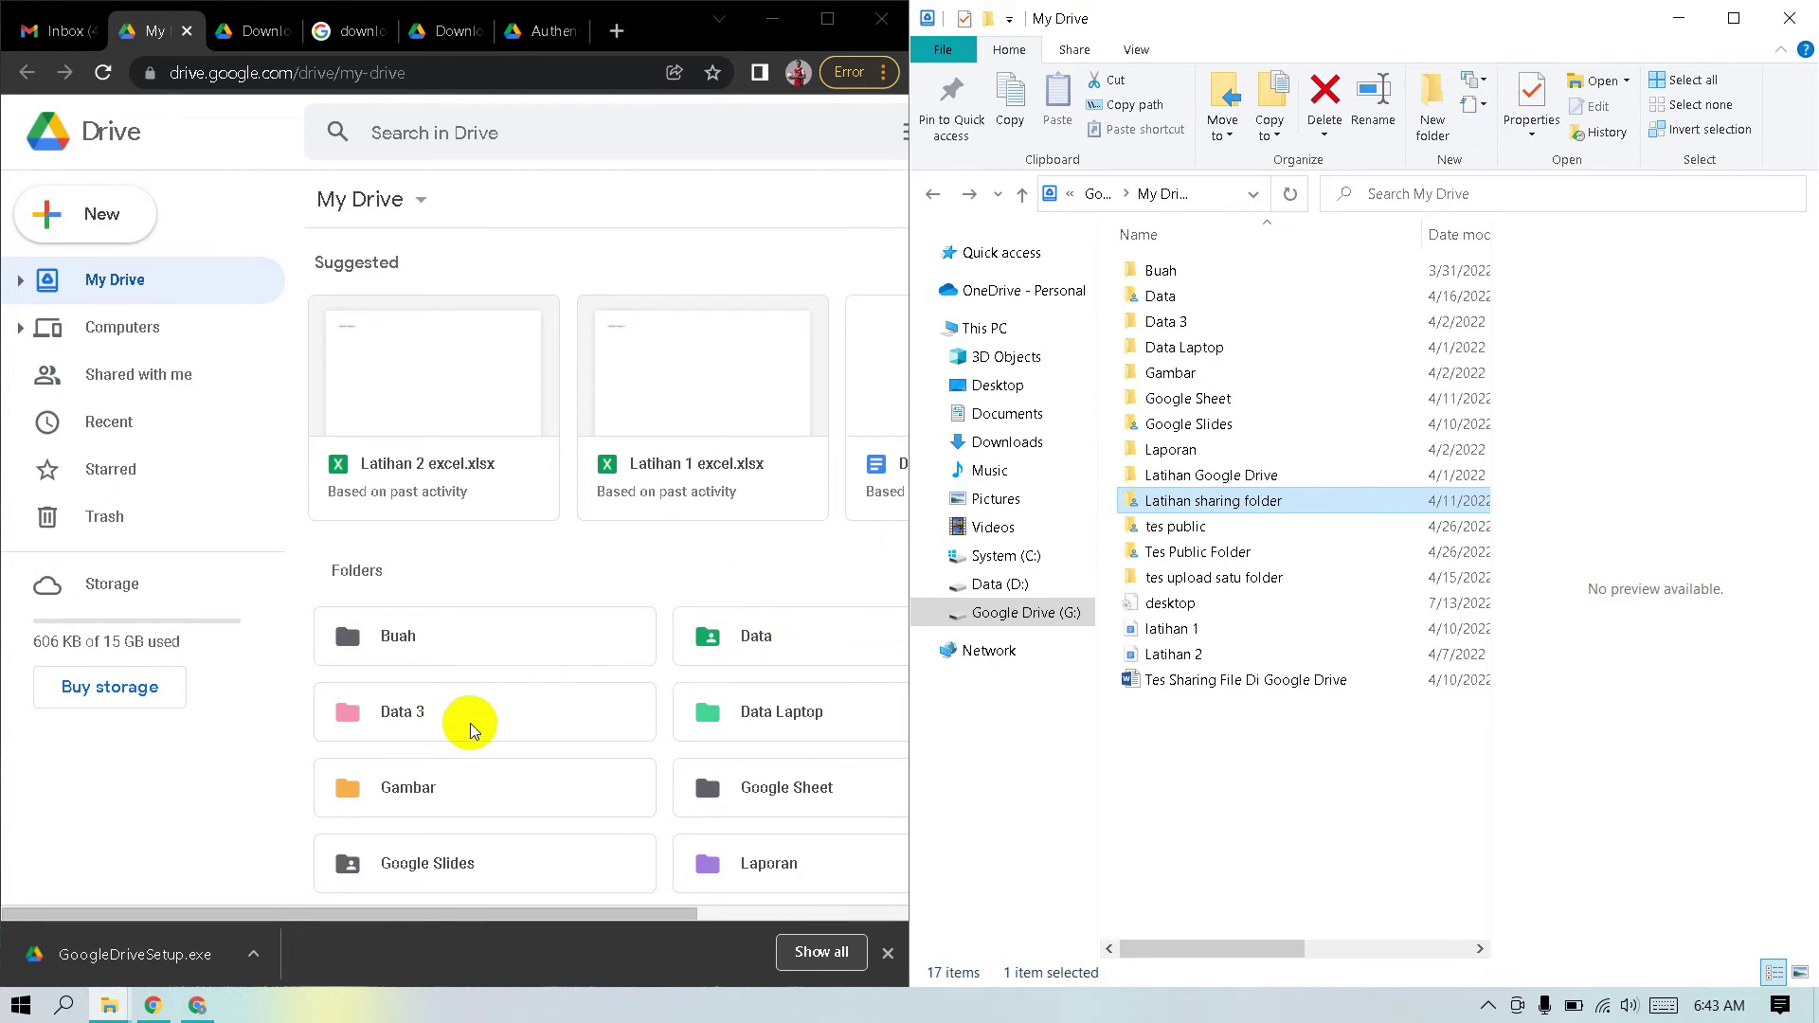
# Open the Latihan Google Drive folder both in the browser and in File Explorer.
pyautogui.scroll(-4, 478, 736)
pyautogui.click(451, 592)
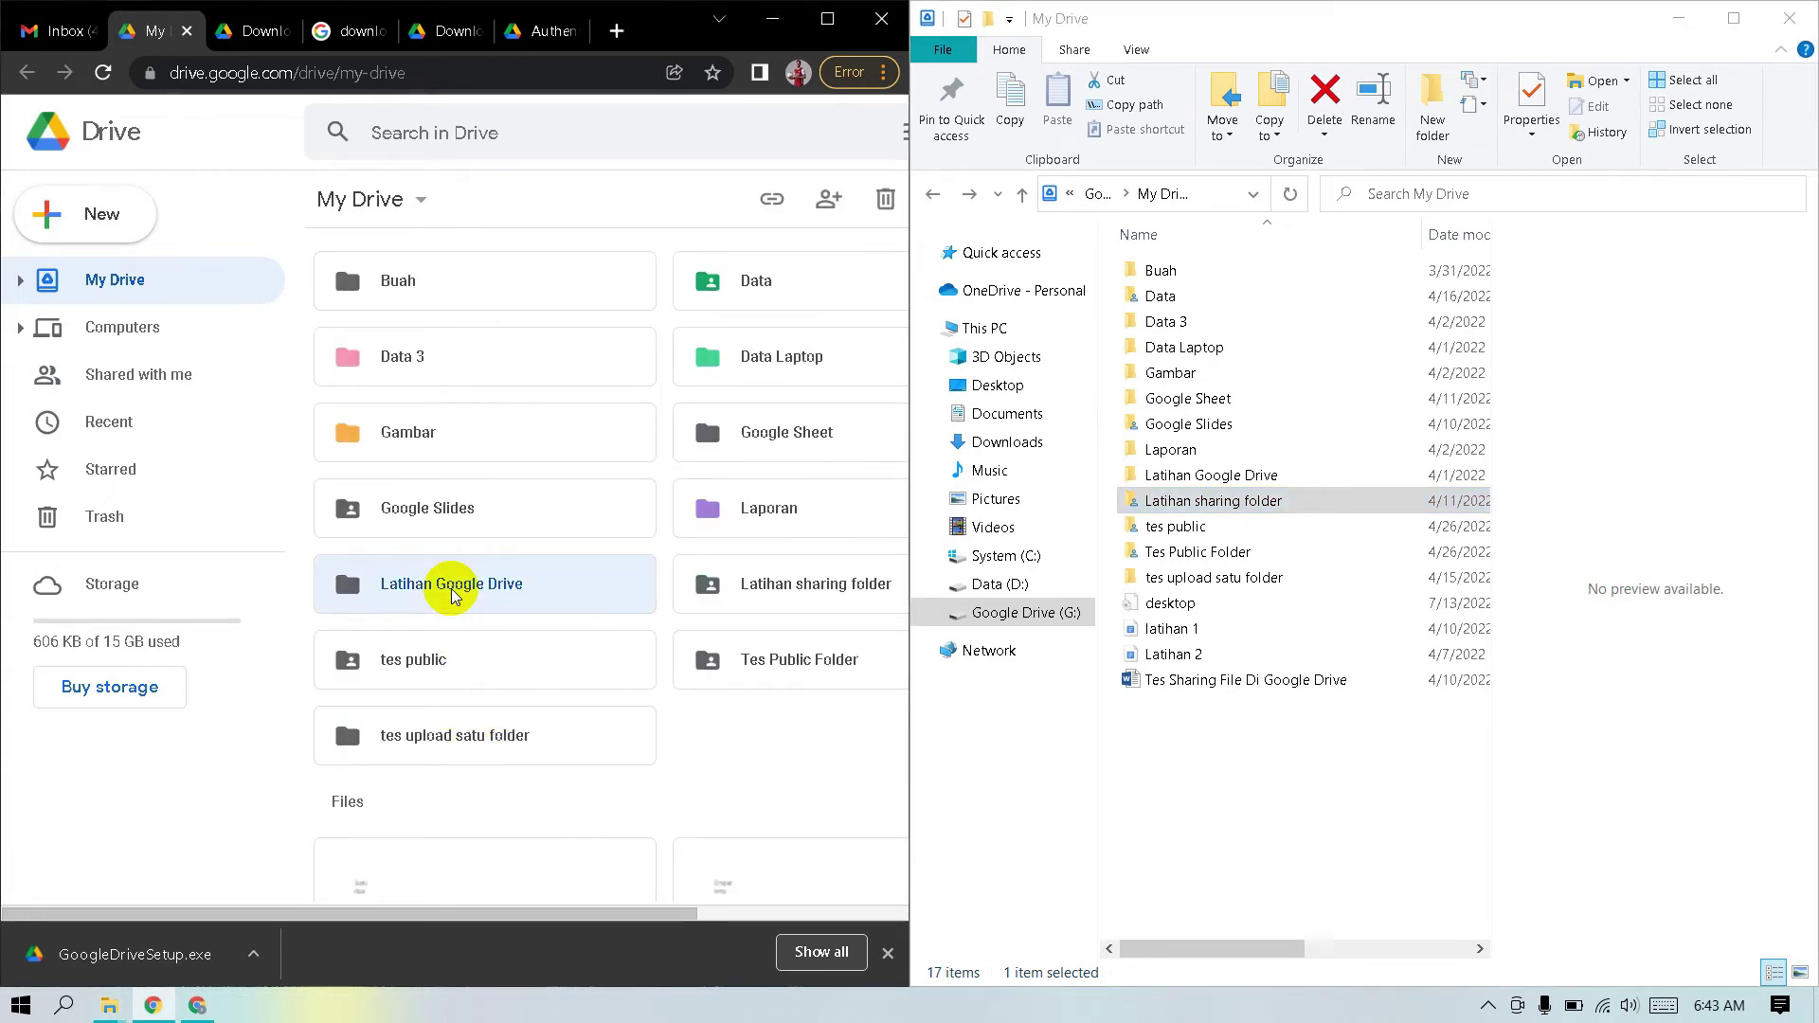
pyautogui.doubleClick(451, 592)
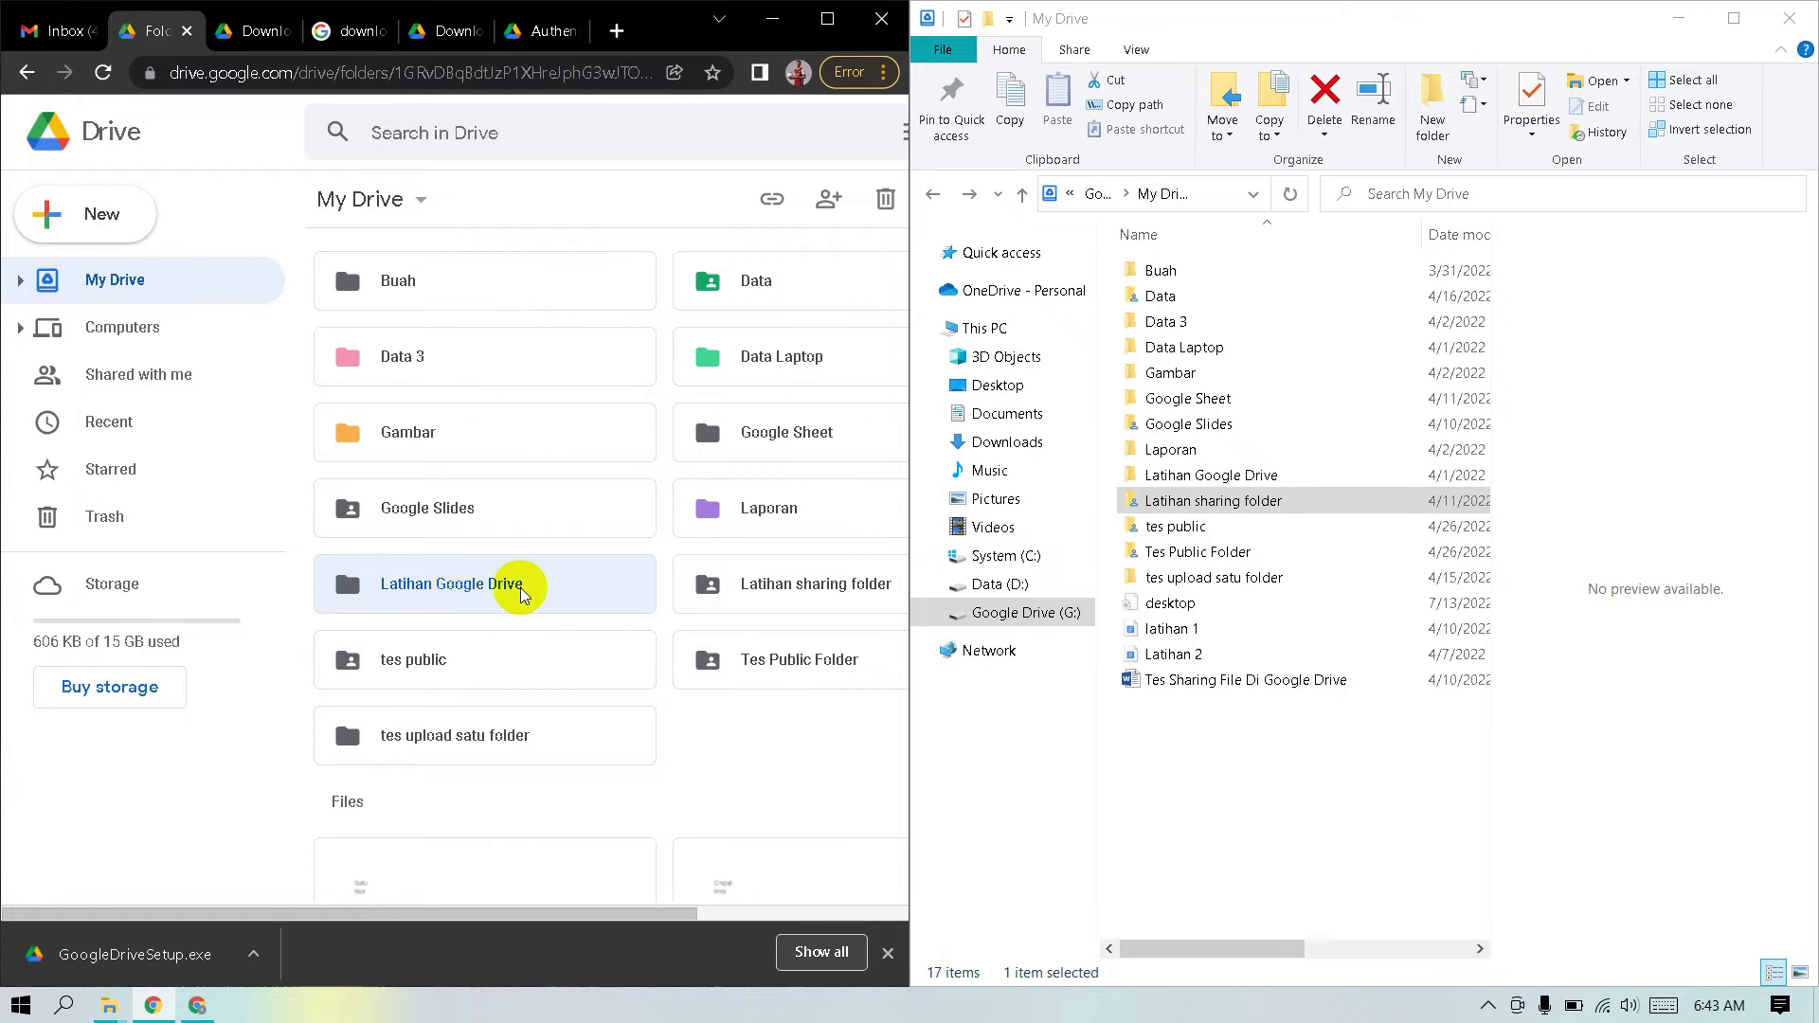
pyautogui.click(1244, 502)
pyautogui.doubleClick(1240, 475)
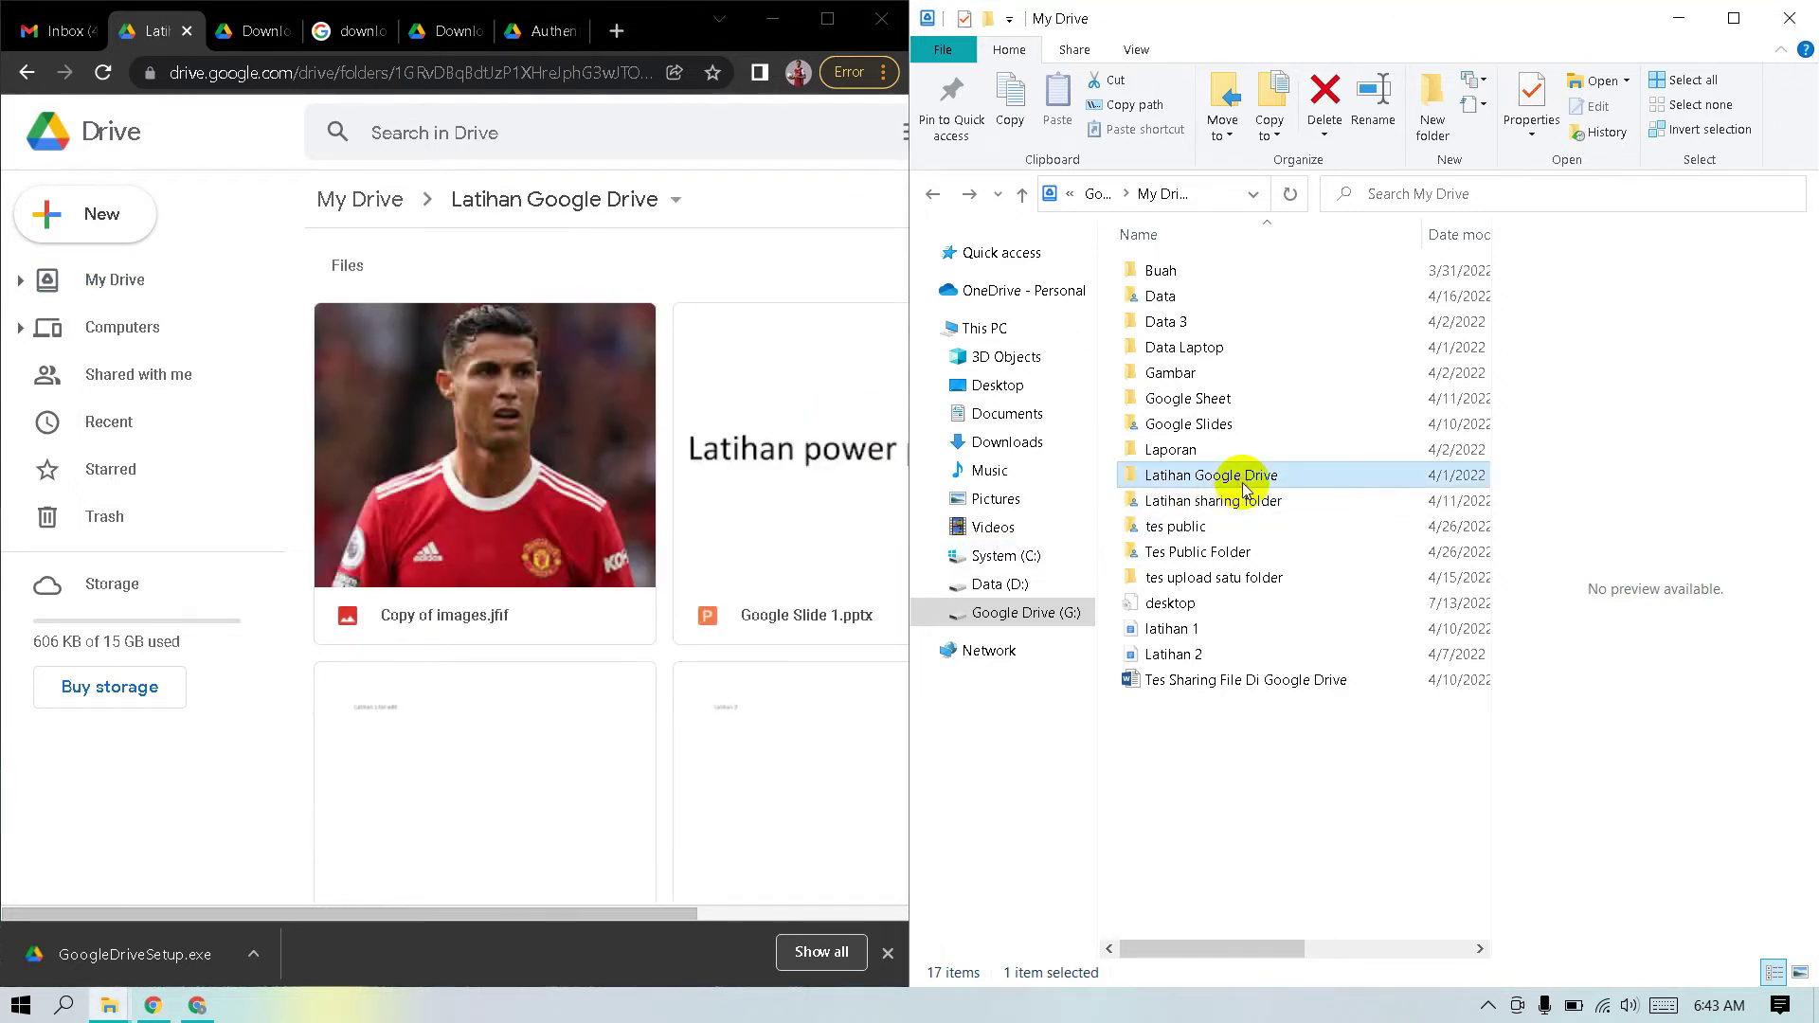
# Show the Latihan Google Drive files as large icons in File Explorer and preview the Ozil and Copy of images pictures.
pyautogui.rightClick(1178, 530)
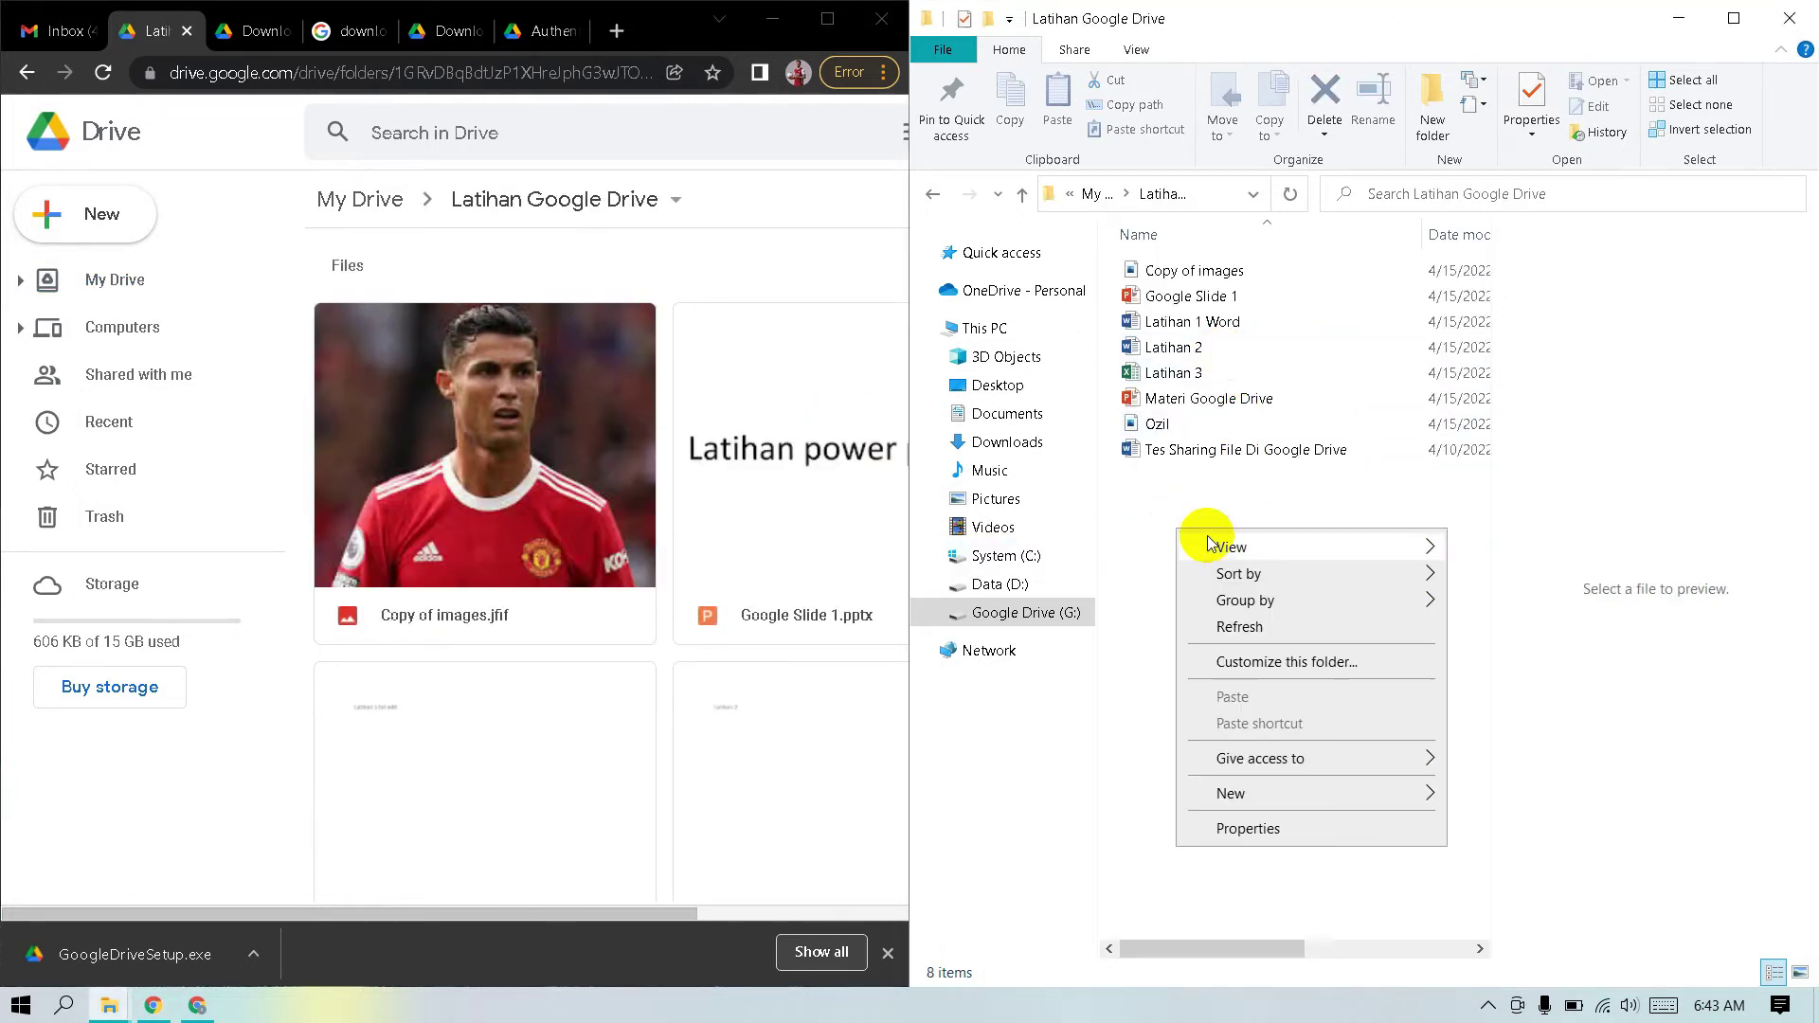
pyautogui.moveTo(1324, 554)
pyautogui.click(1513, 600)
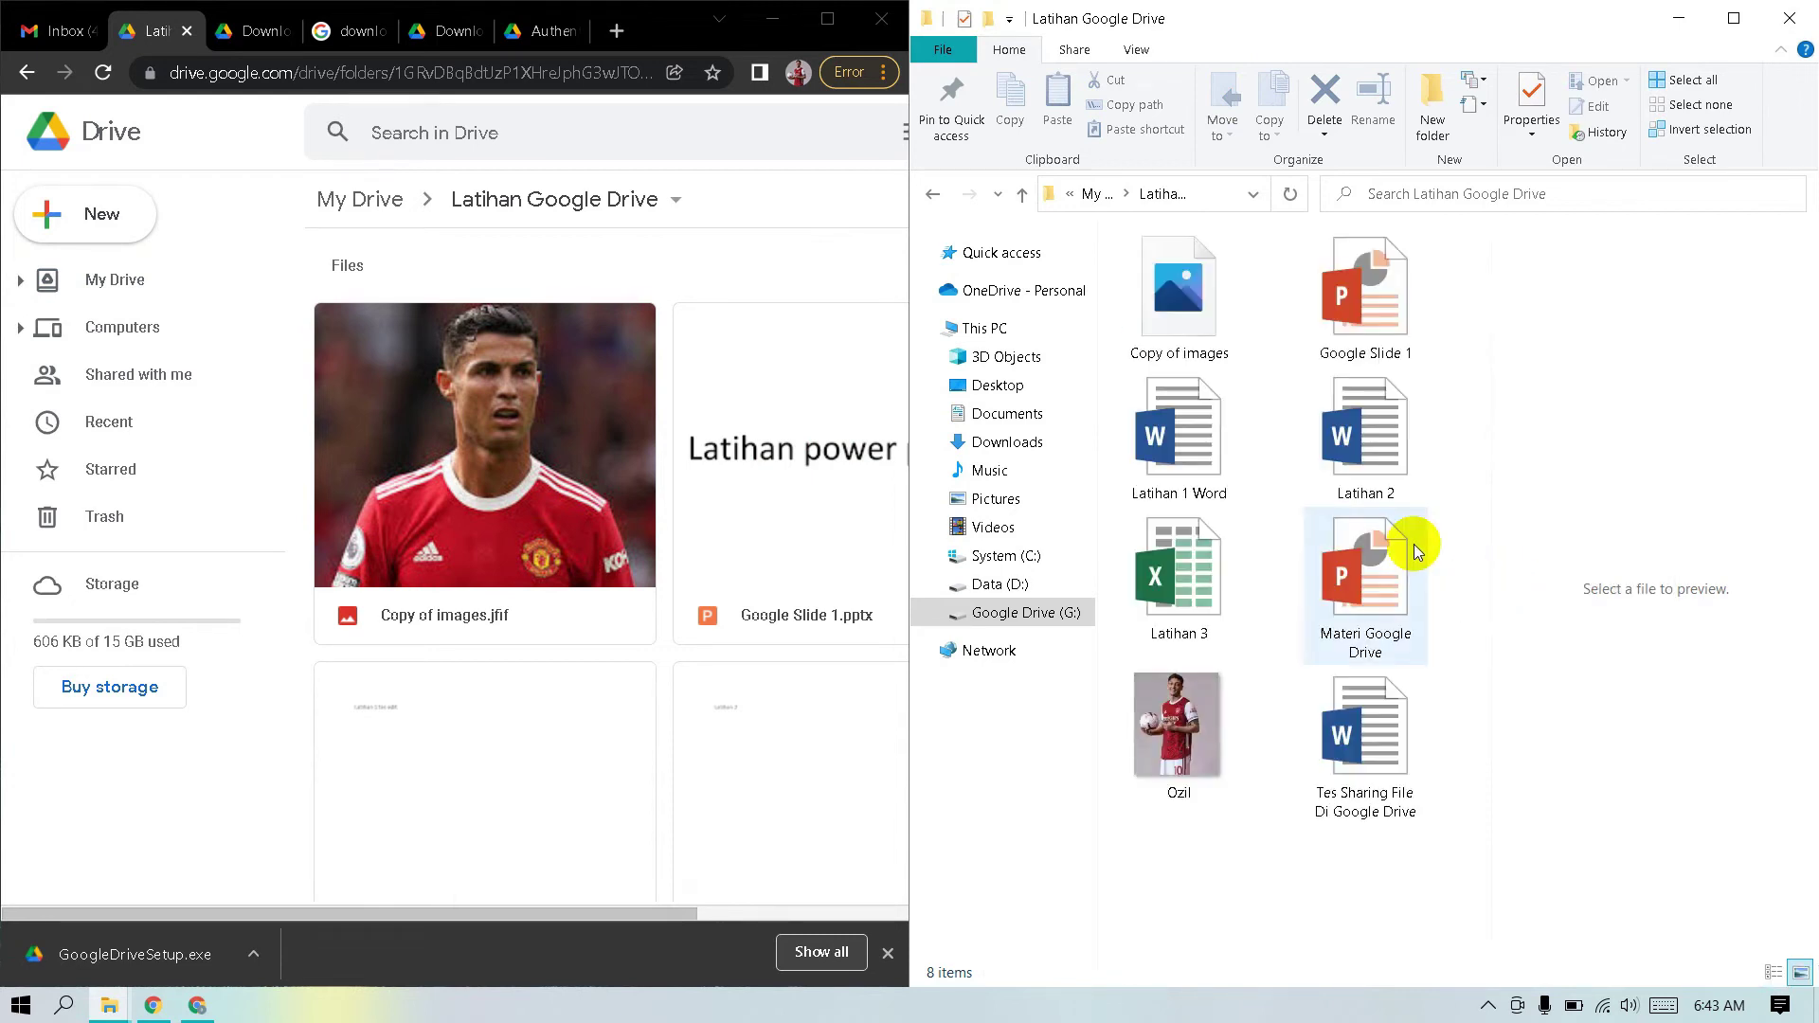
pyautogui.click(1182, 748)
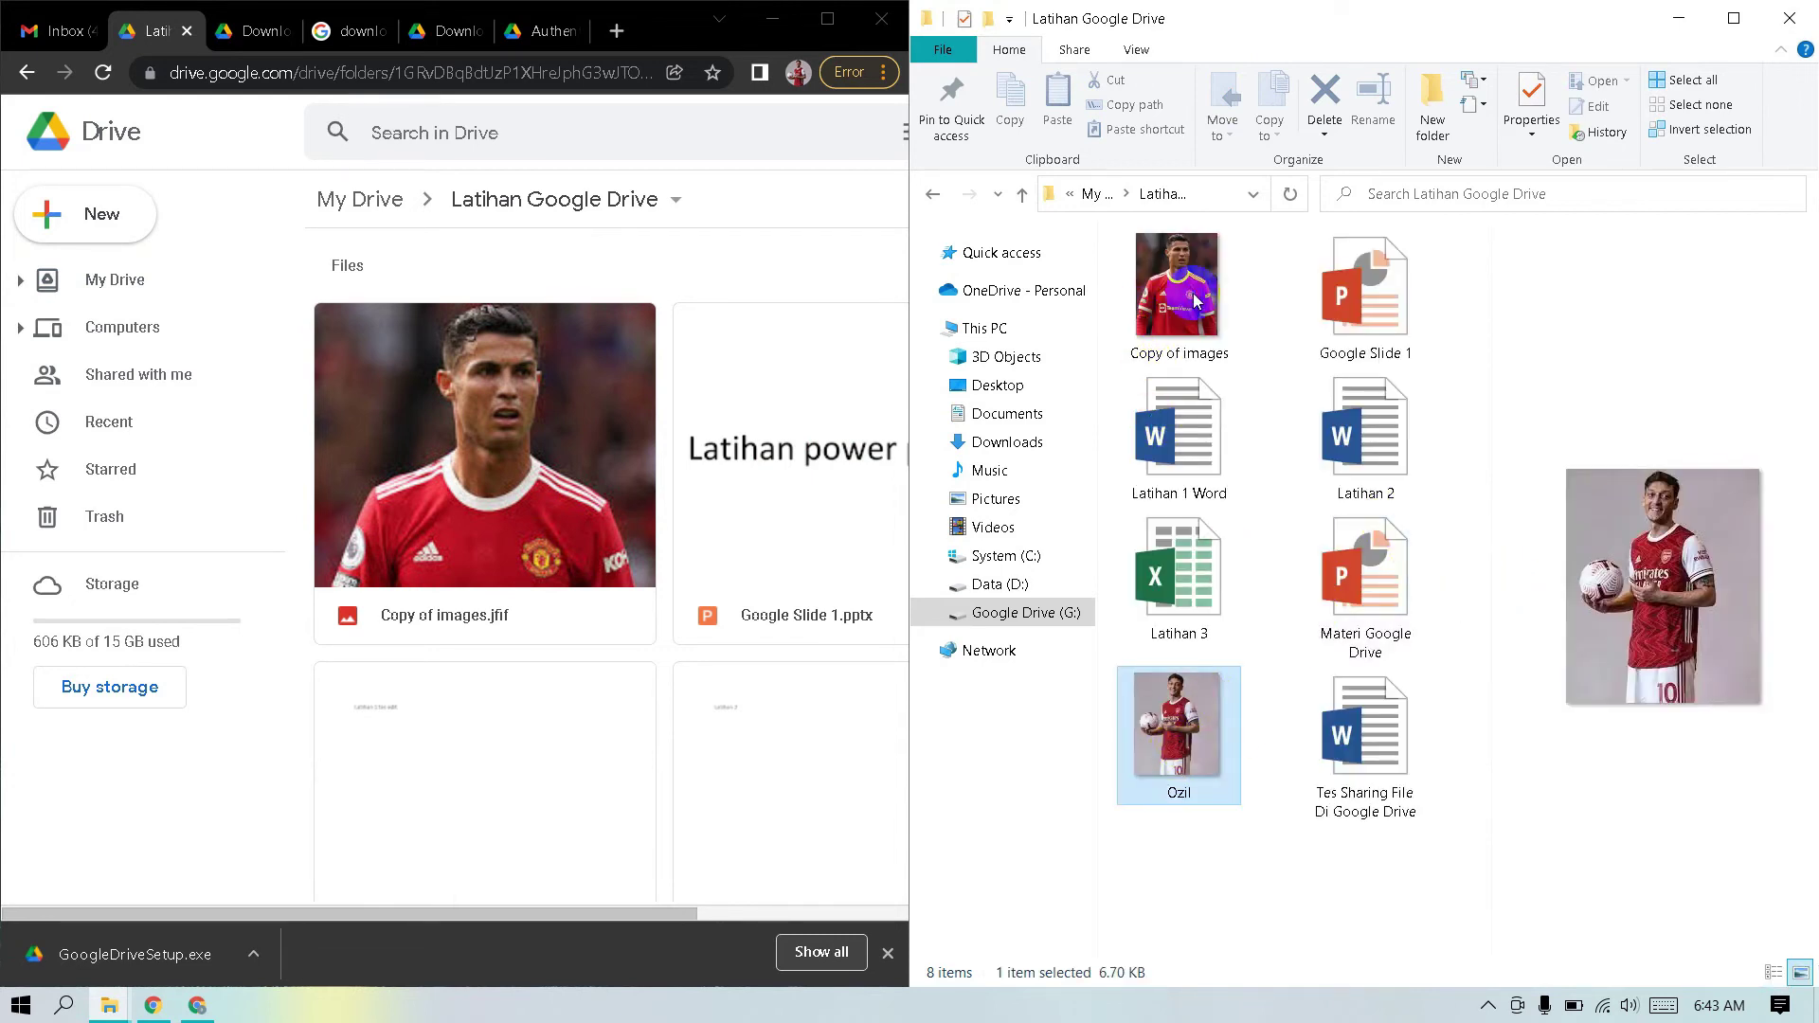
pyautogui.click(1142, 322)
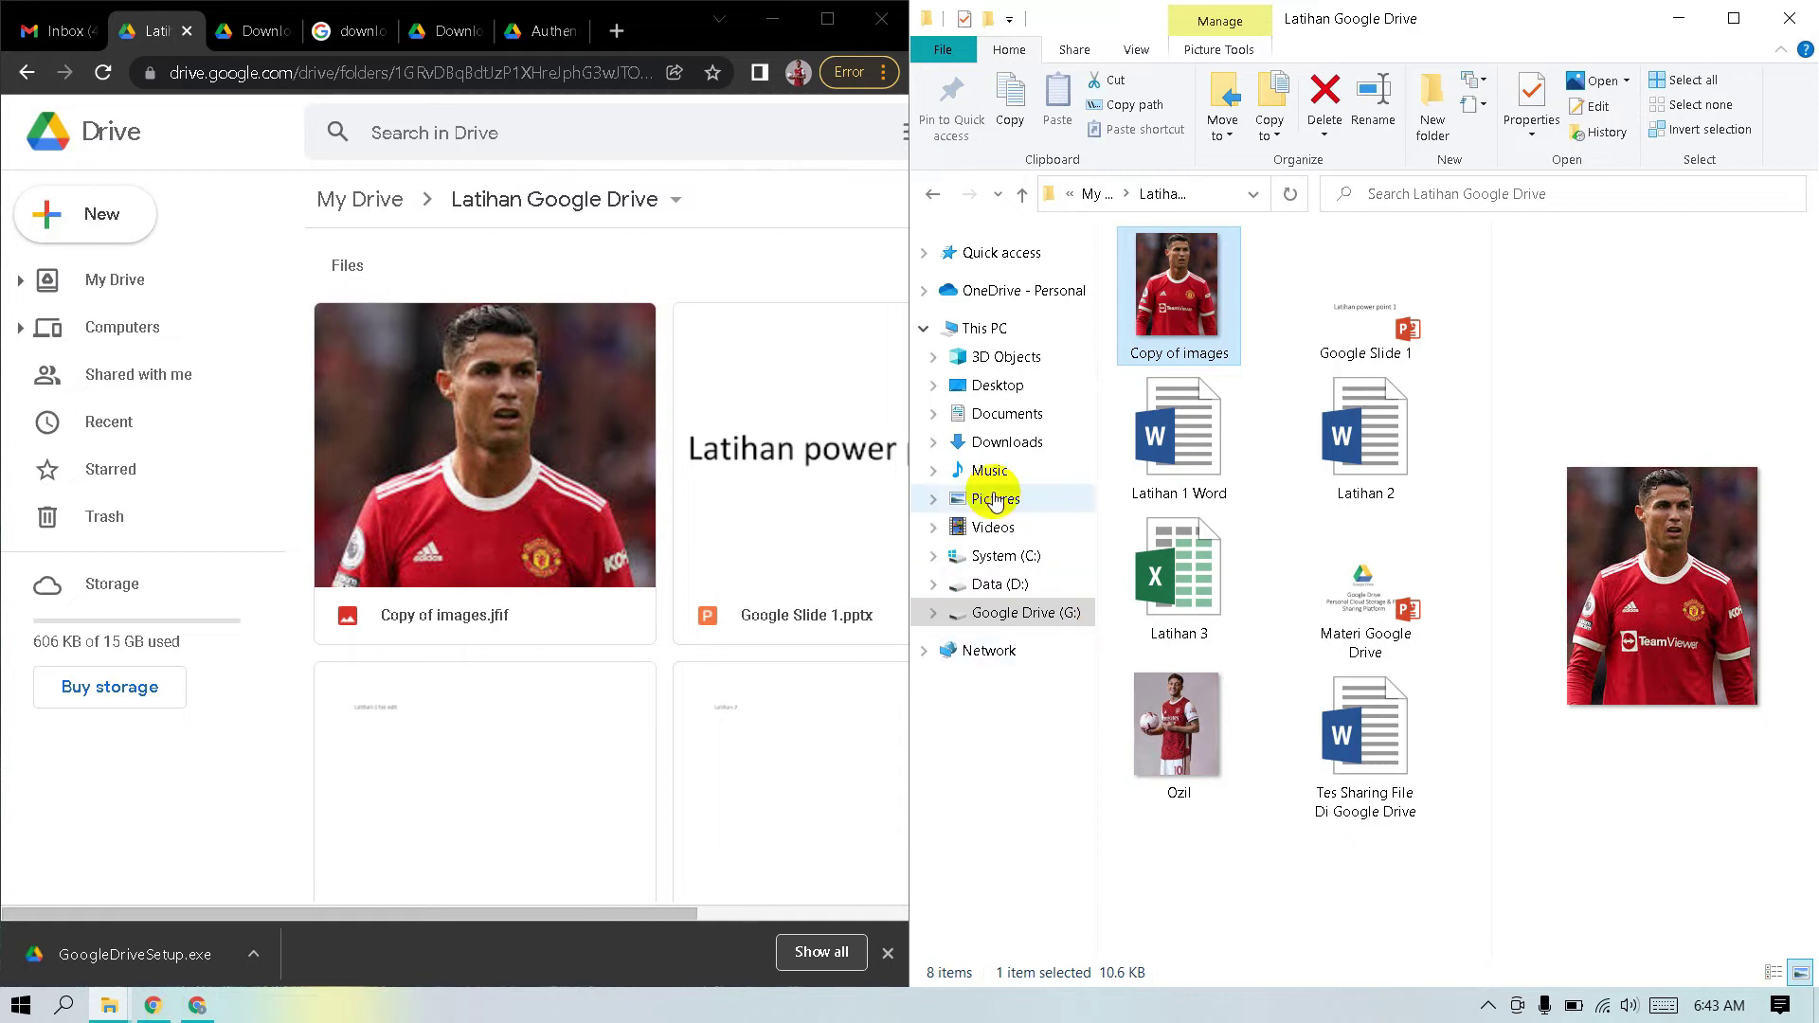
# Copy the Temporary File presentation from the Documents folder.
pyautogui.click(995, 420)
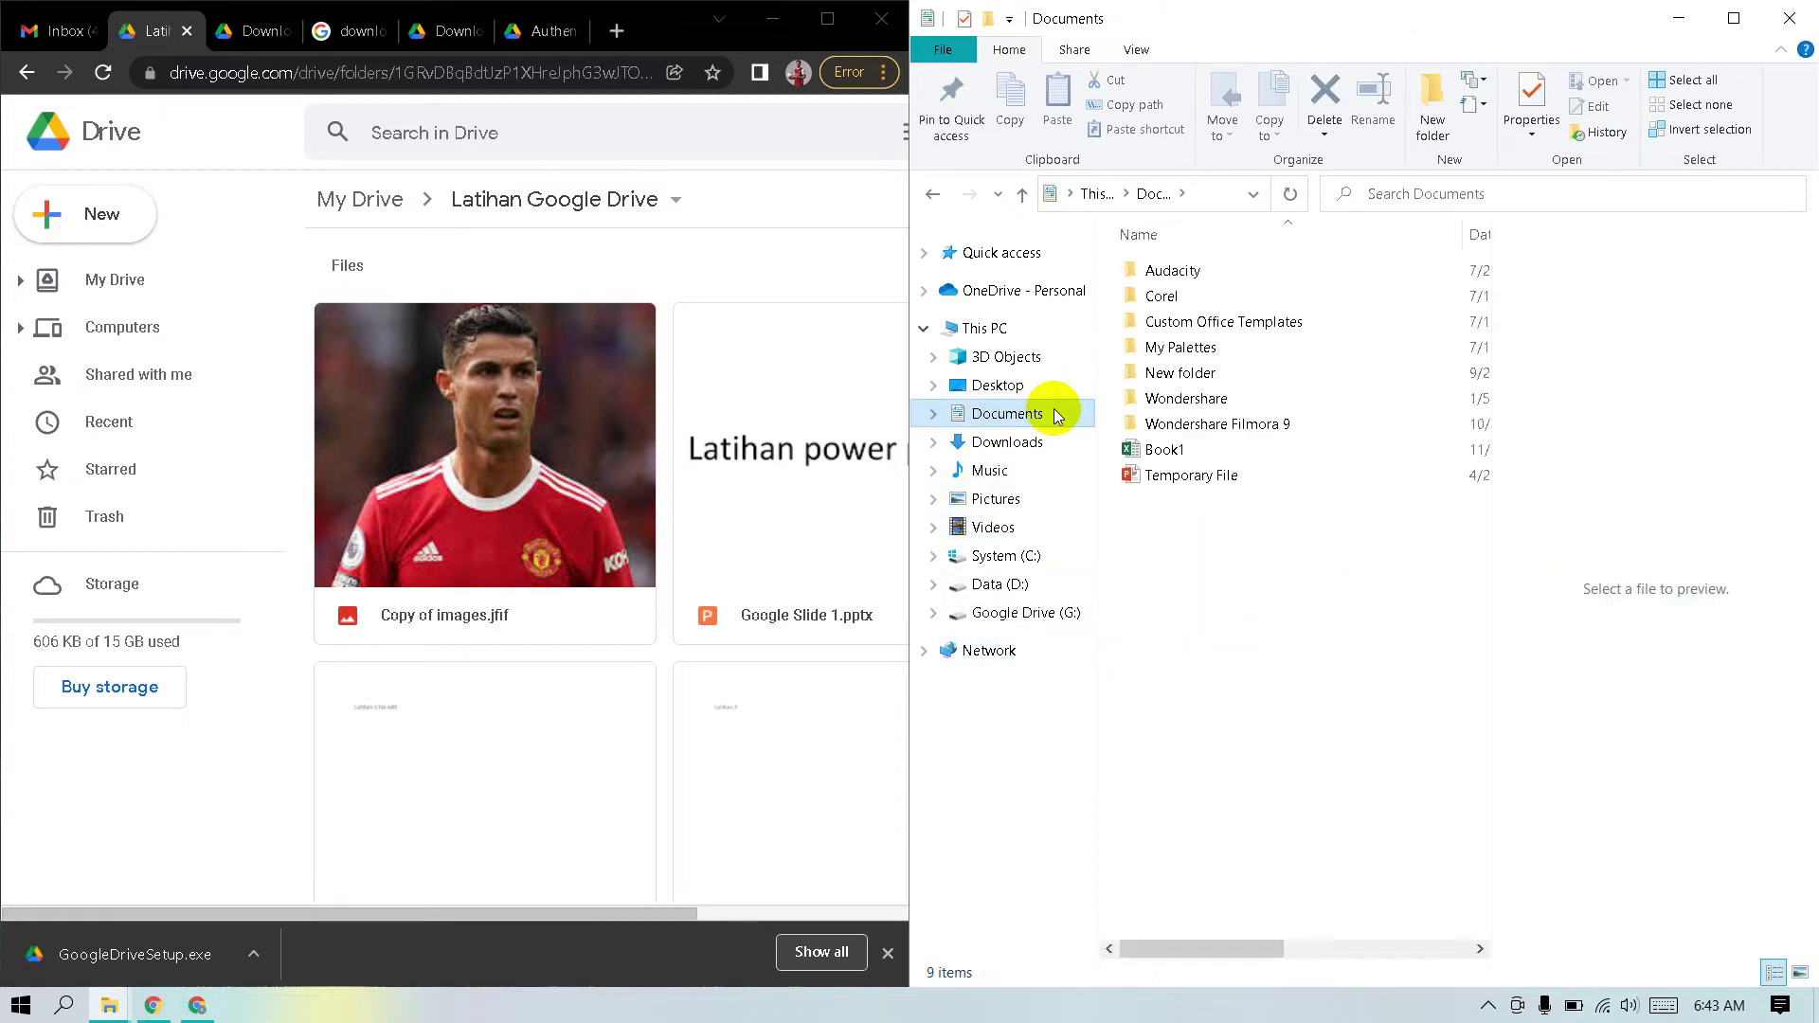
pyautogui.click(1195, 474)
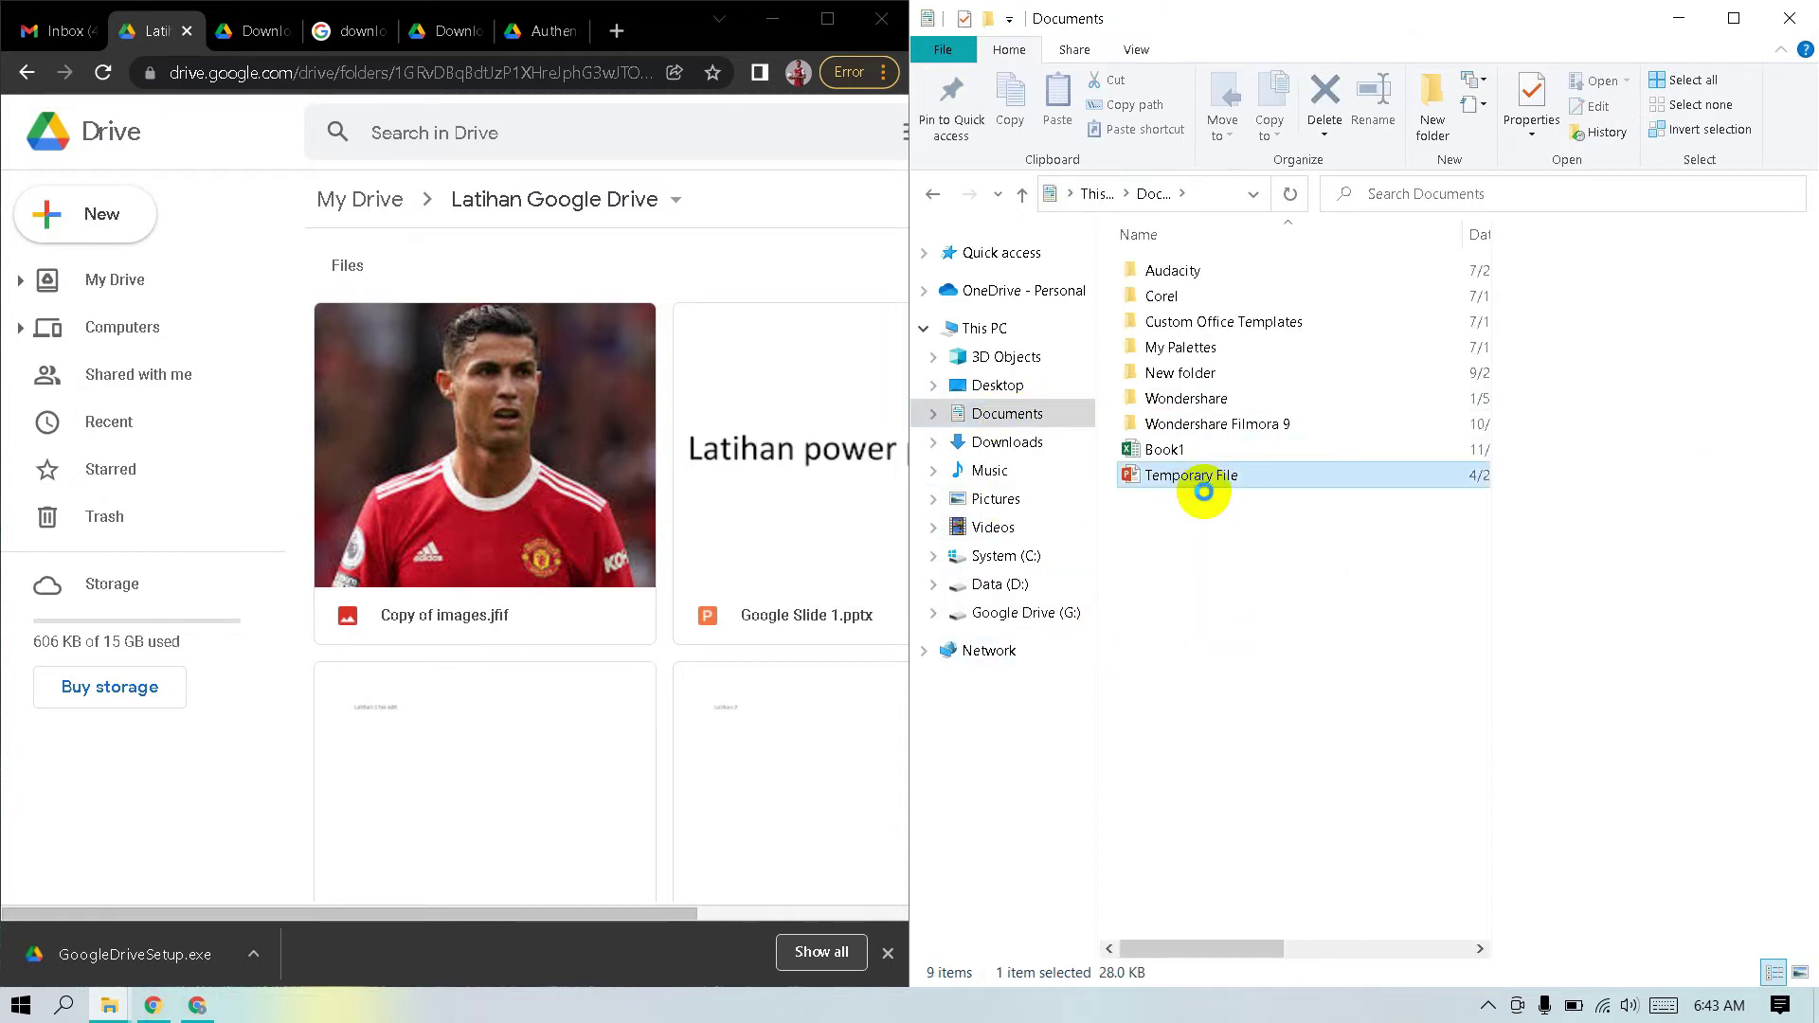
pyautogui.rightClick(1199, 478)
pyautogui.click(1279, 822)
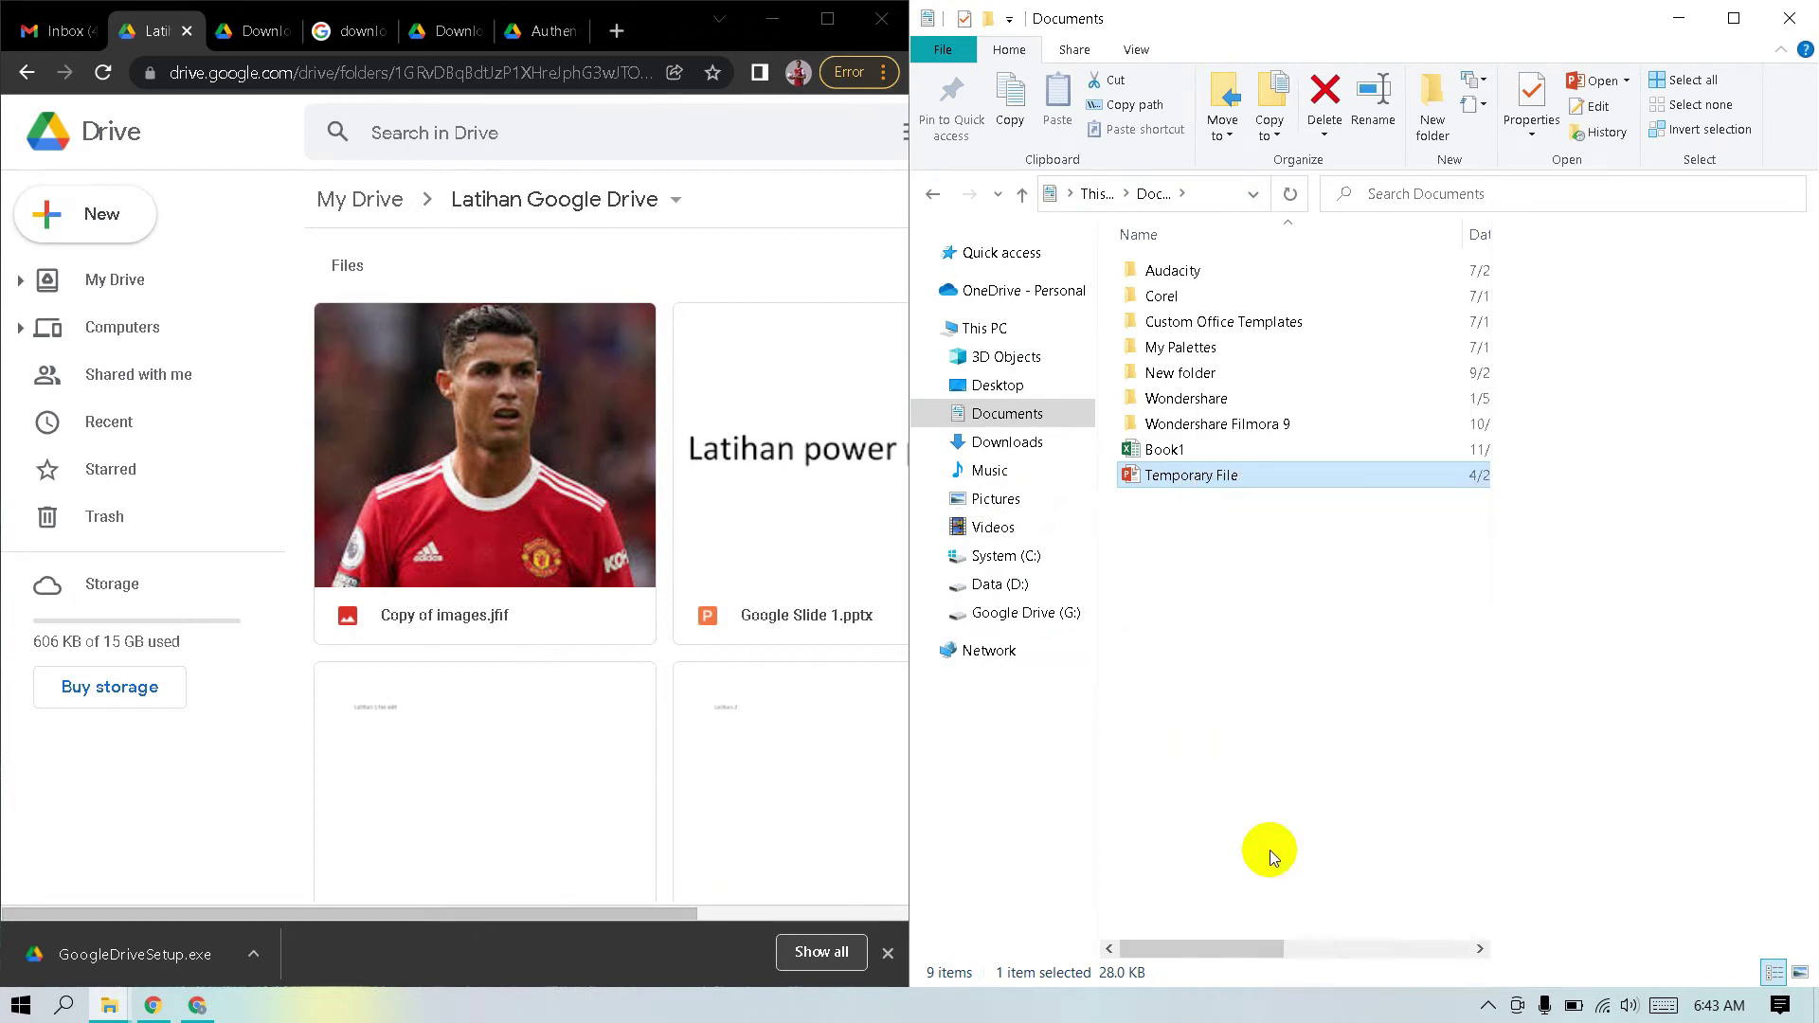
# Open the Latihan Google Drive folder inside My Drive on the Google Drive (G:) drive.
pyautogui.click(1029, 613)
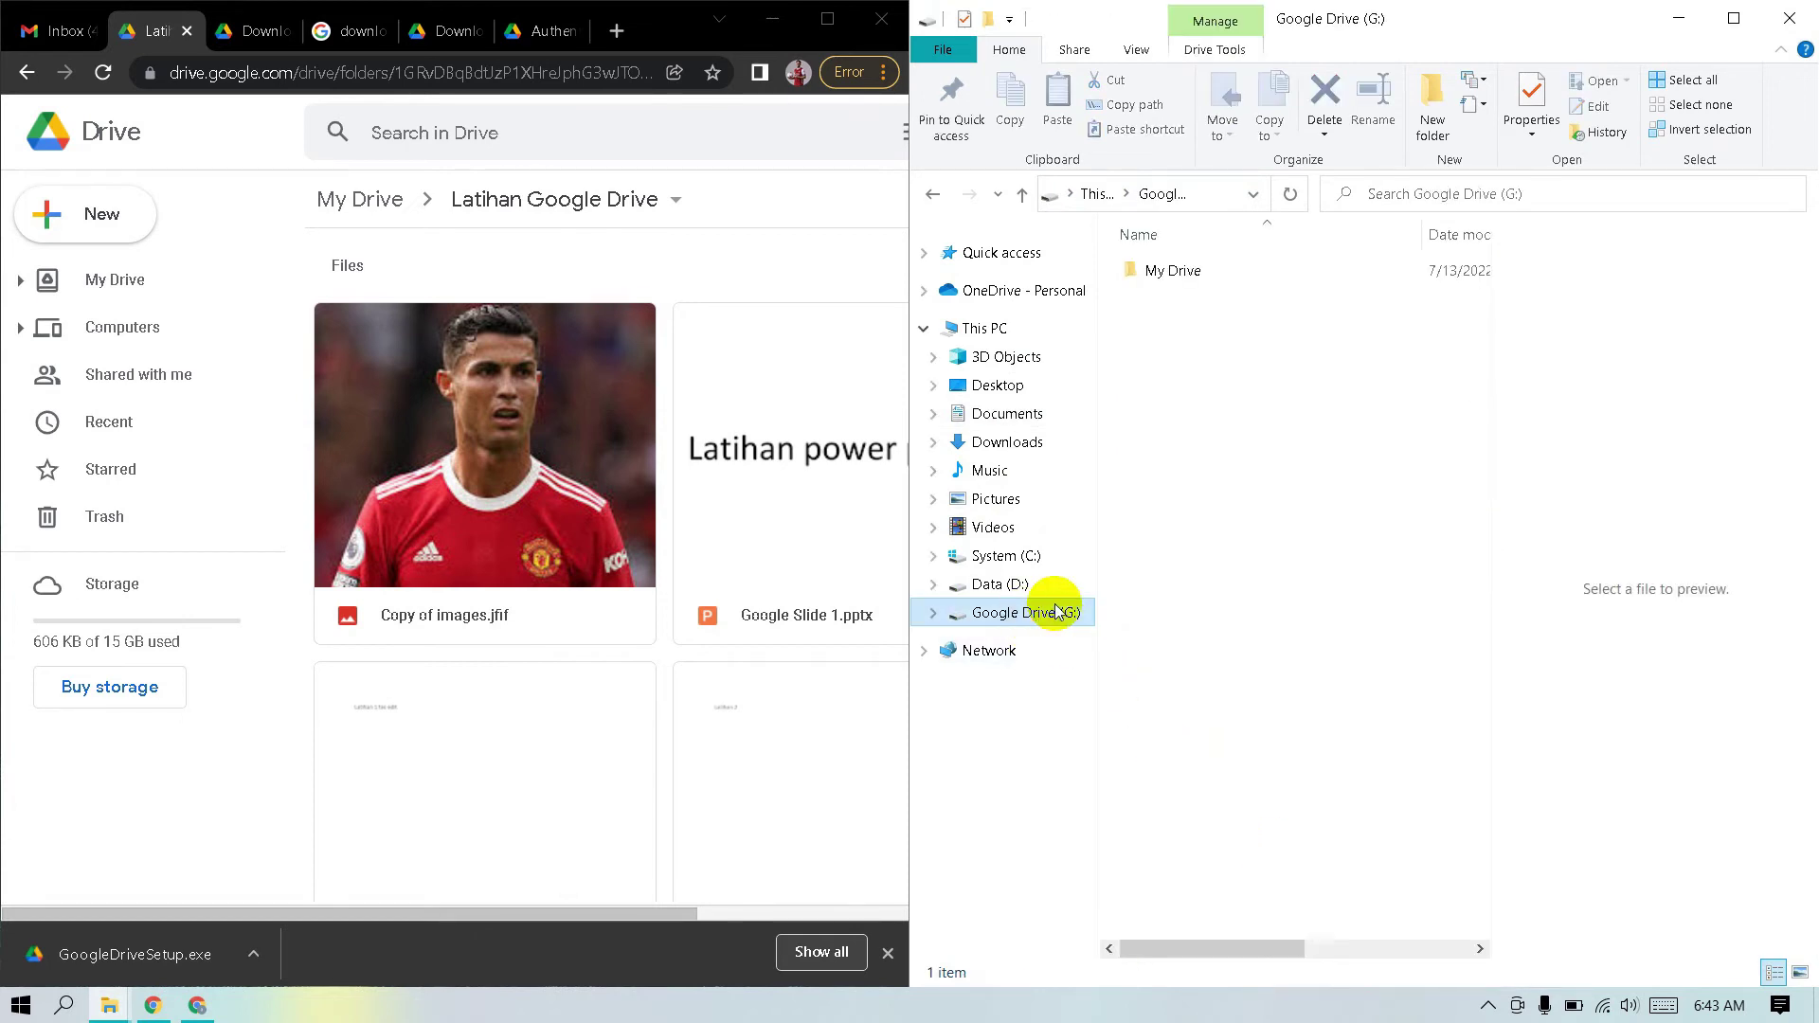
pyautogui.doubleClick(1171, 276)
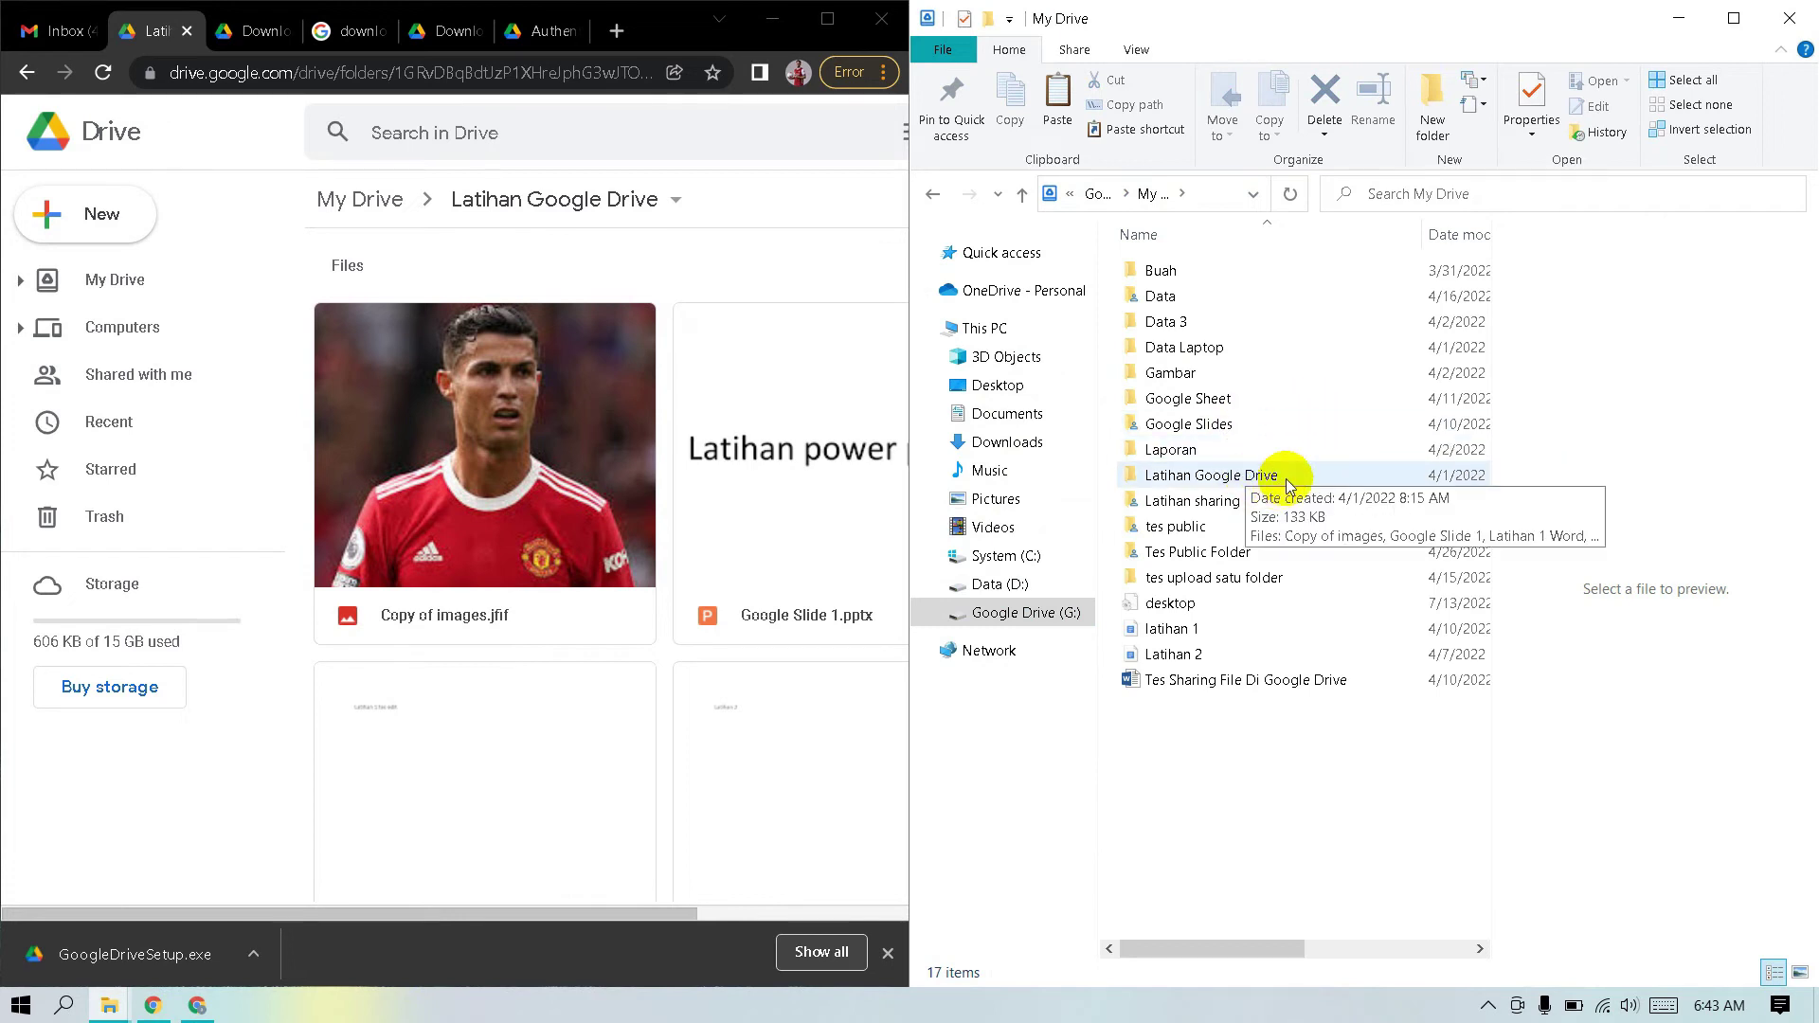
pyautogui.doubleClick(1252, 478)
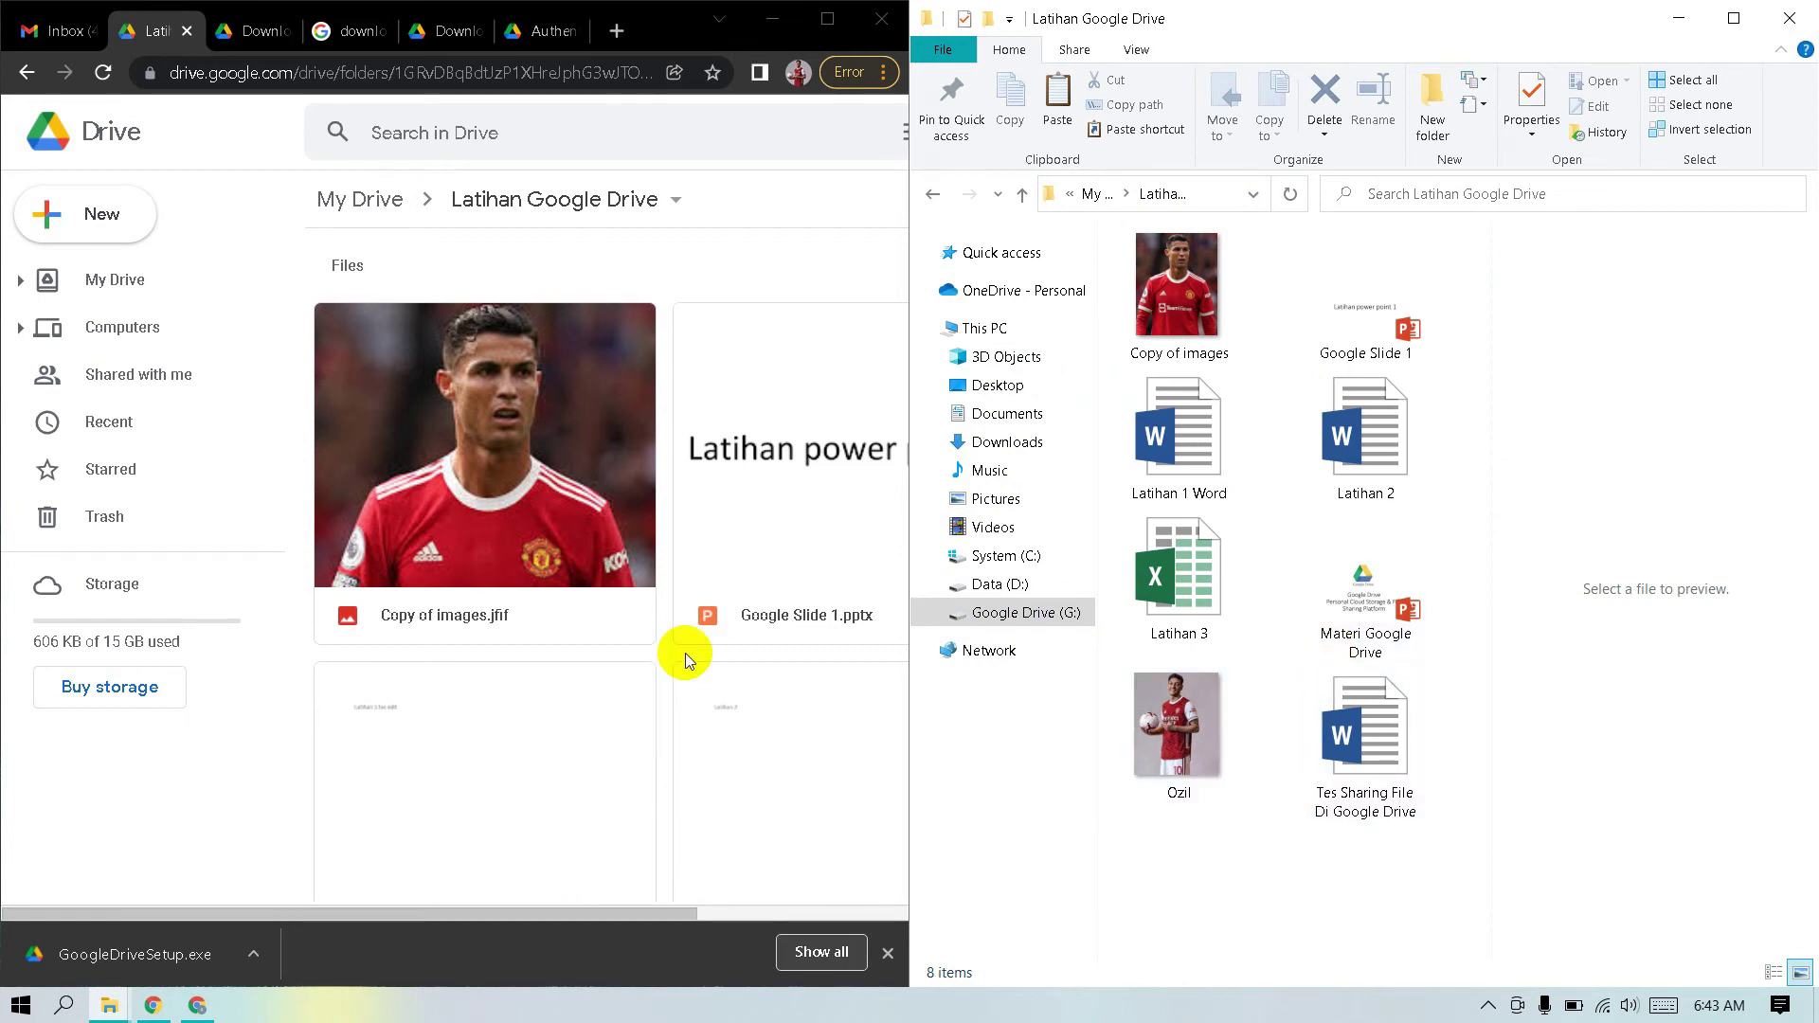
# Review the Latihan Google Drive files in the browser, including in a maximized window, and minimize Chrome.
pyautogui.scroll(-5, 685, 652)
pyautogui.scroll(-3, 610, 657)
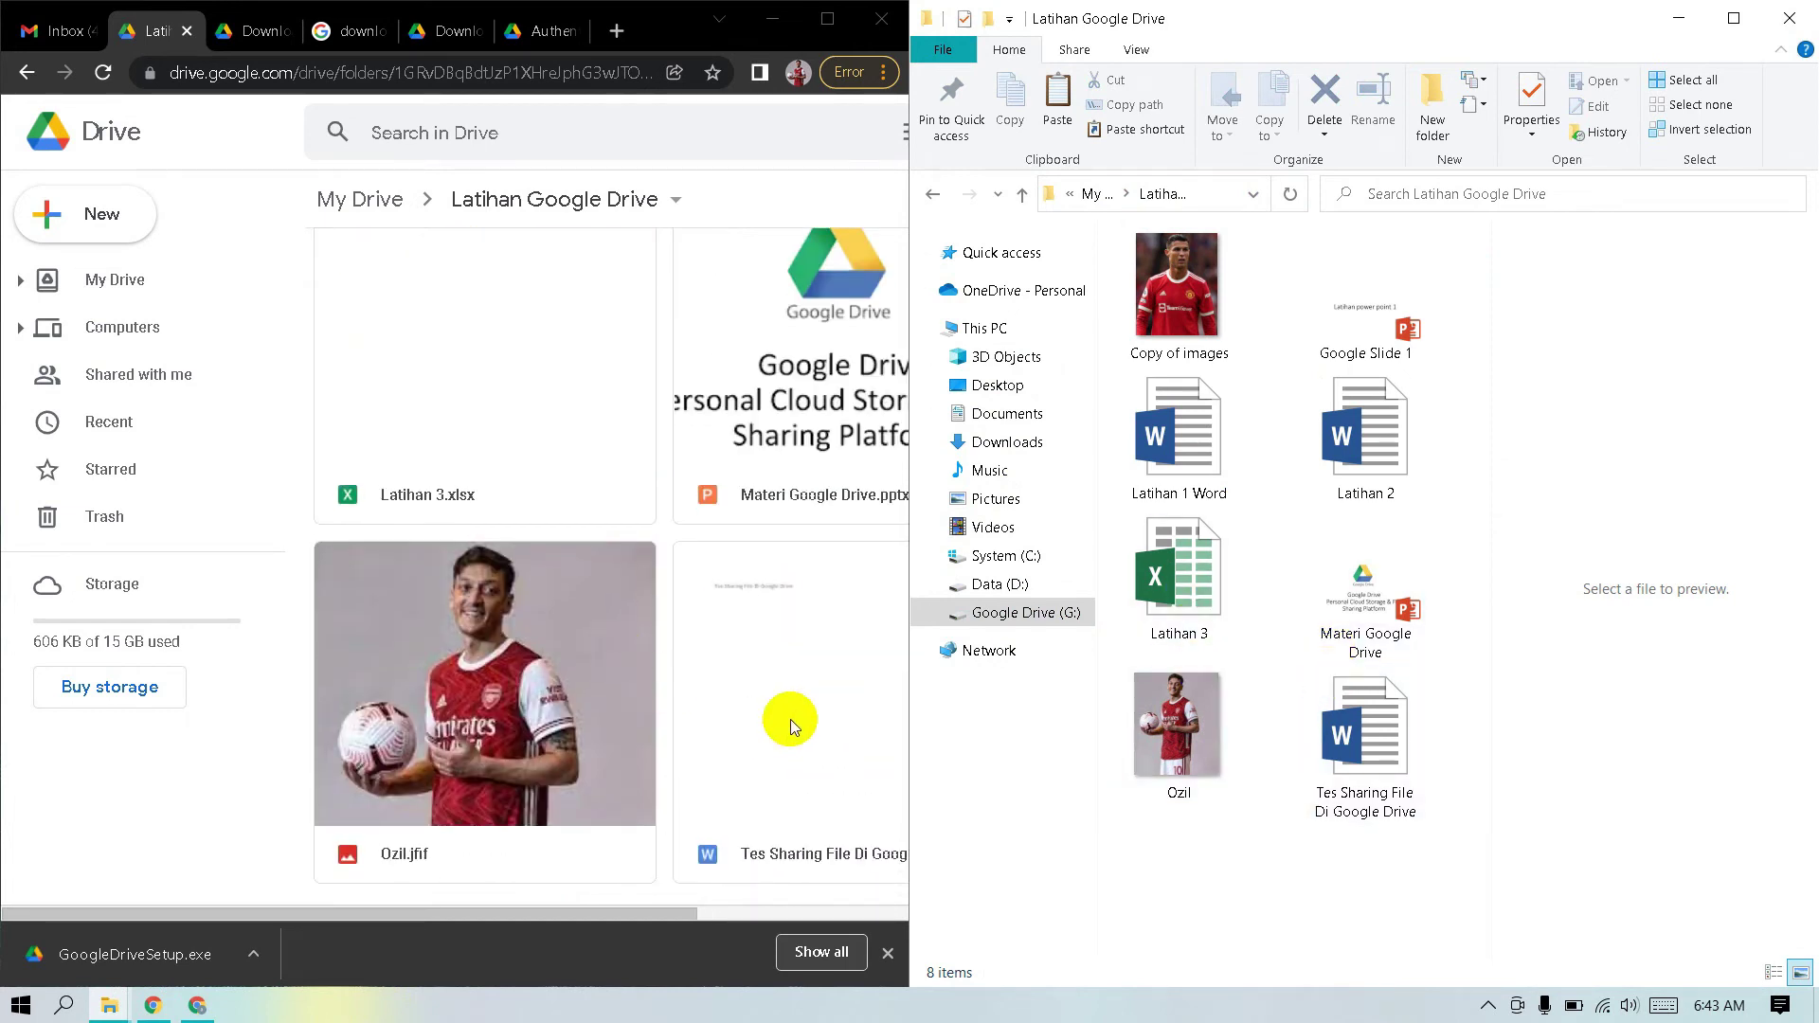
pyautogui.scroll(1, 827, 737)
pyautogui.click(826, 21)
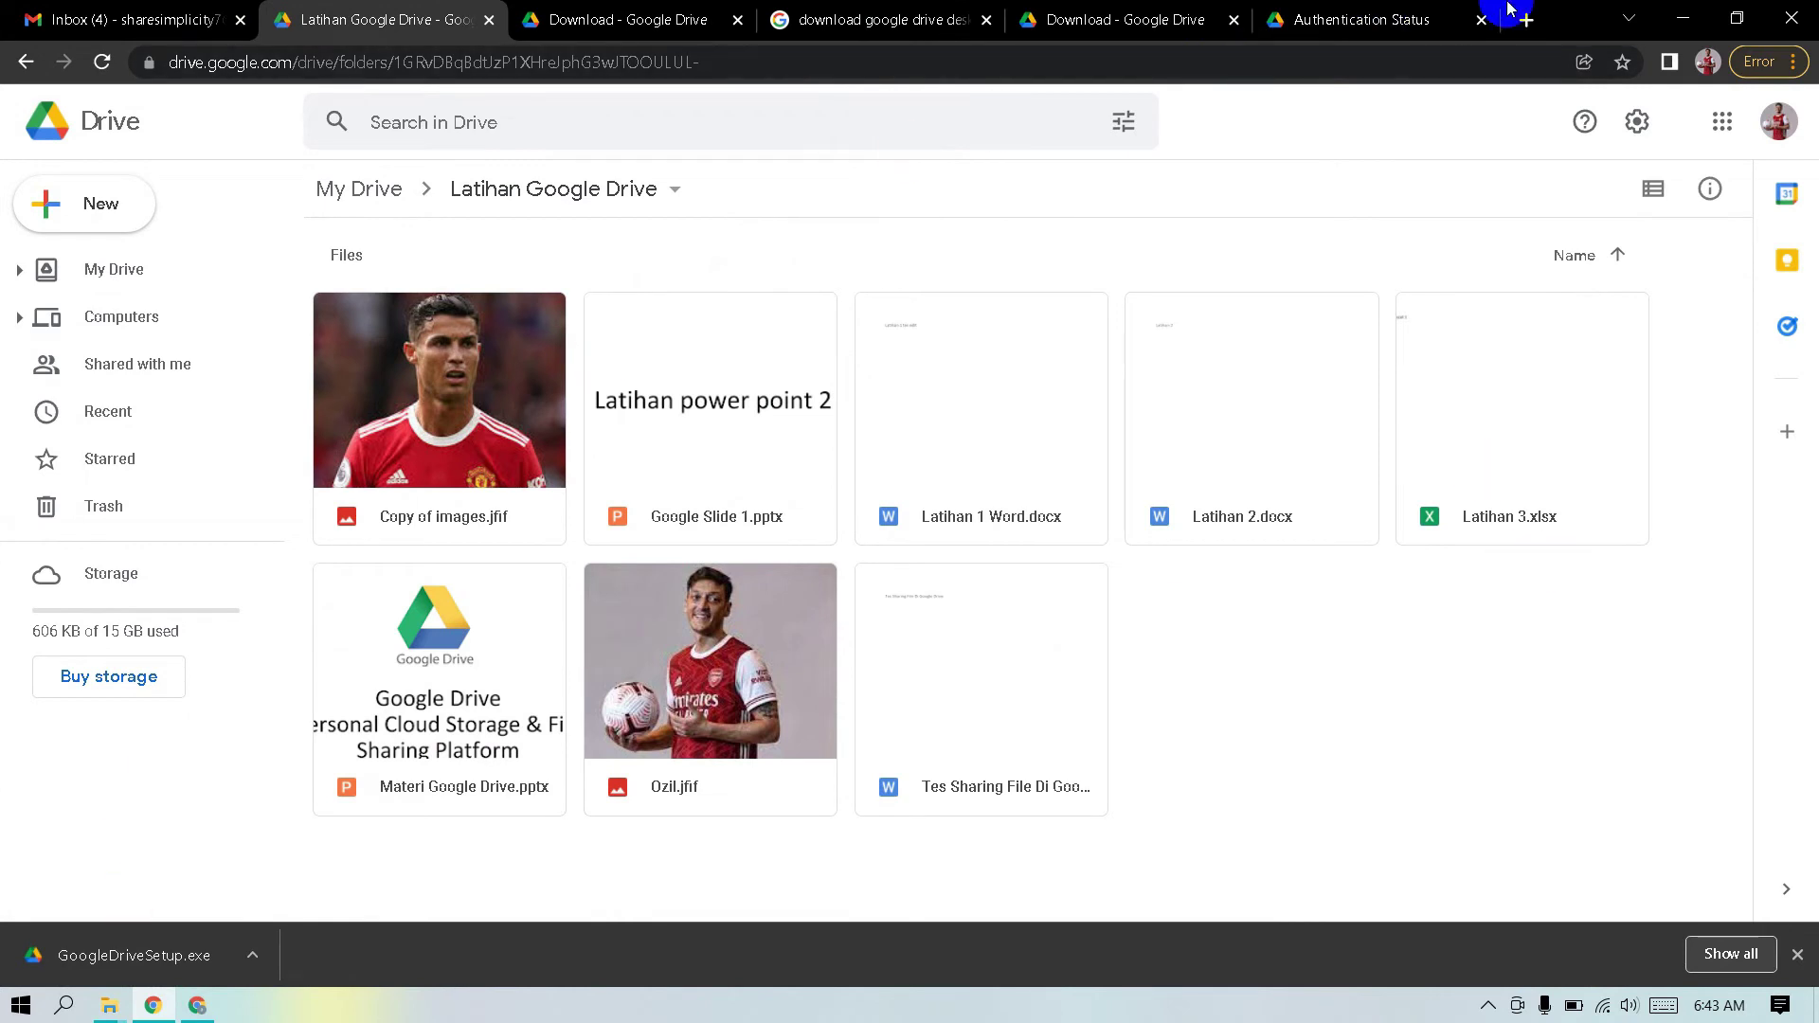
pyautogui.click(1683, 18)
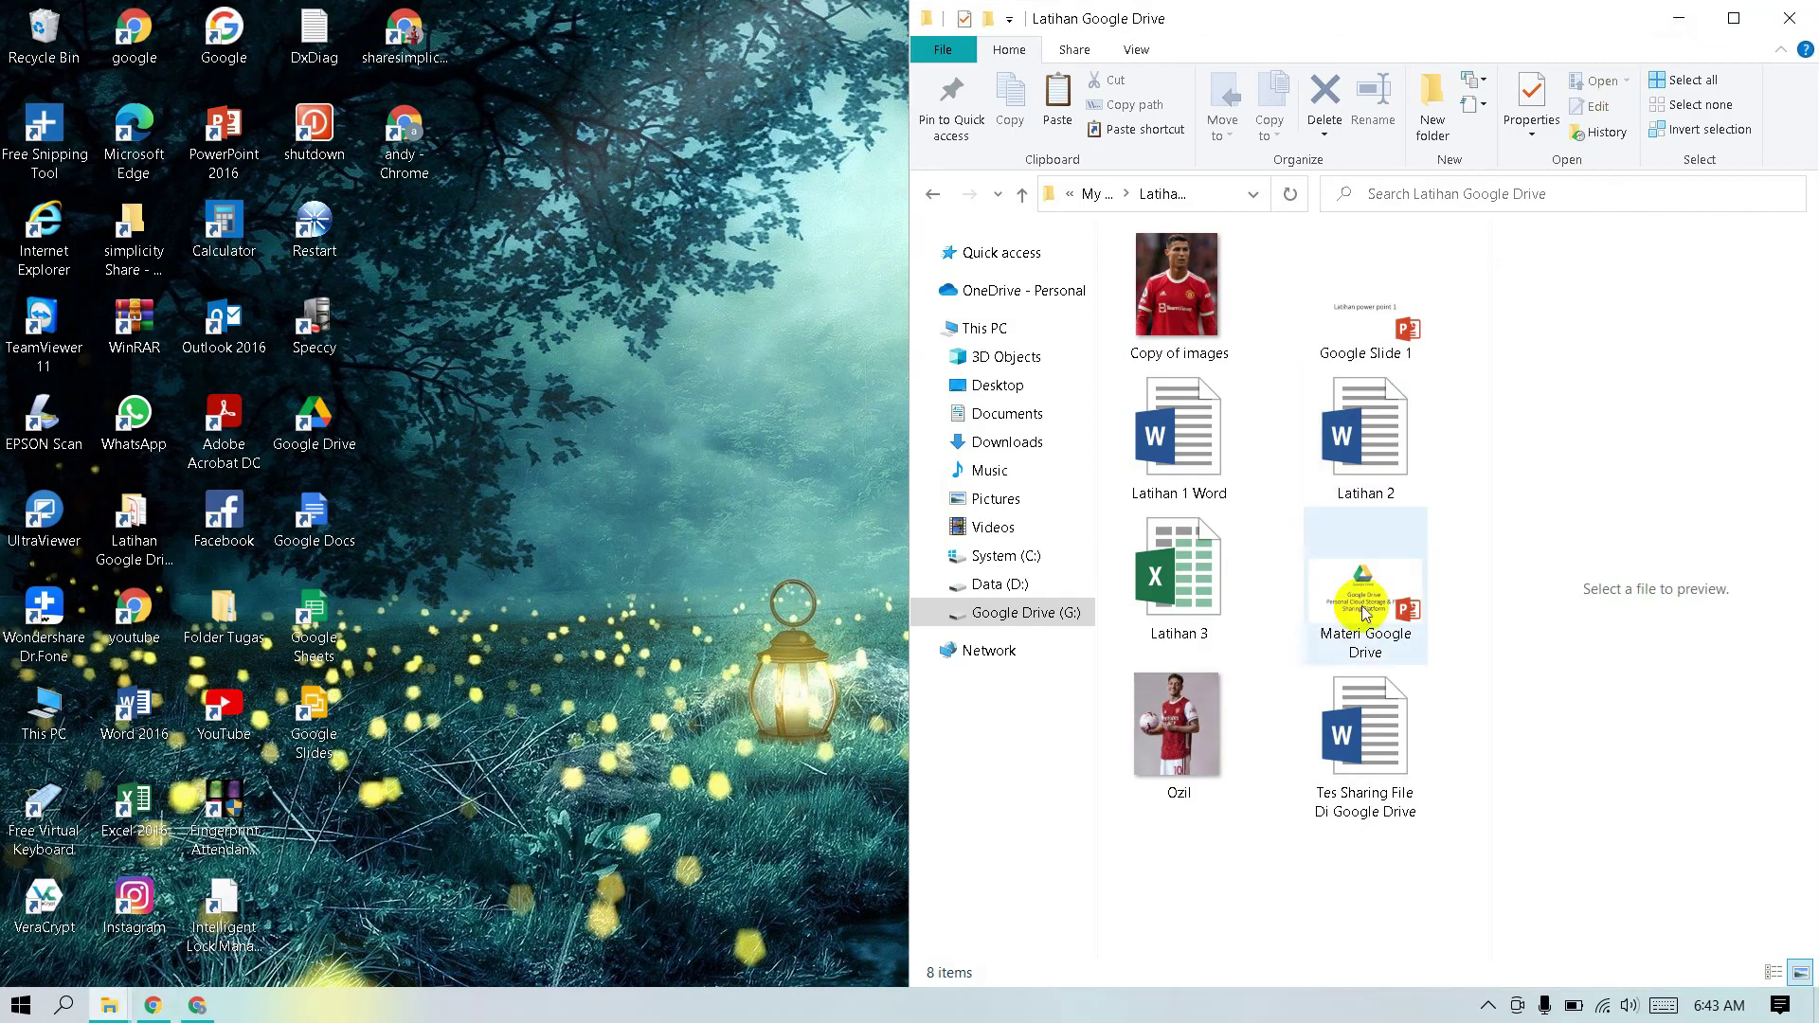
# Paste the copied Temporary File into the Latihan Google Drive folder in File Explorer.
pyautogui.rightClick(1266, 514)
pyautogui.click(1323, 682)
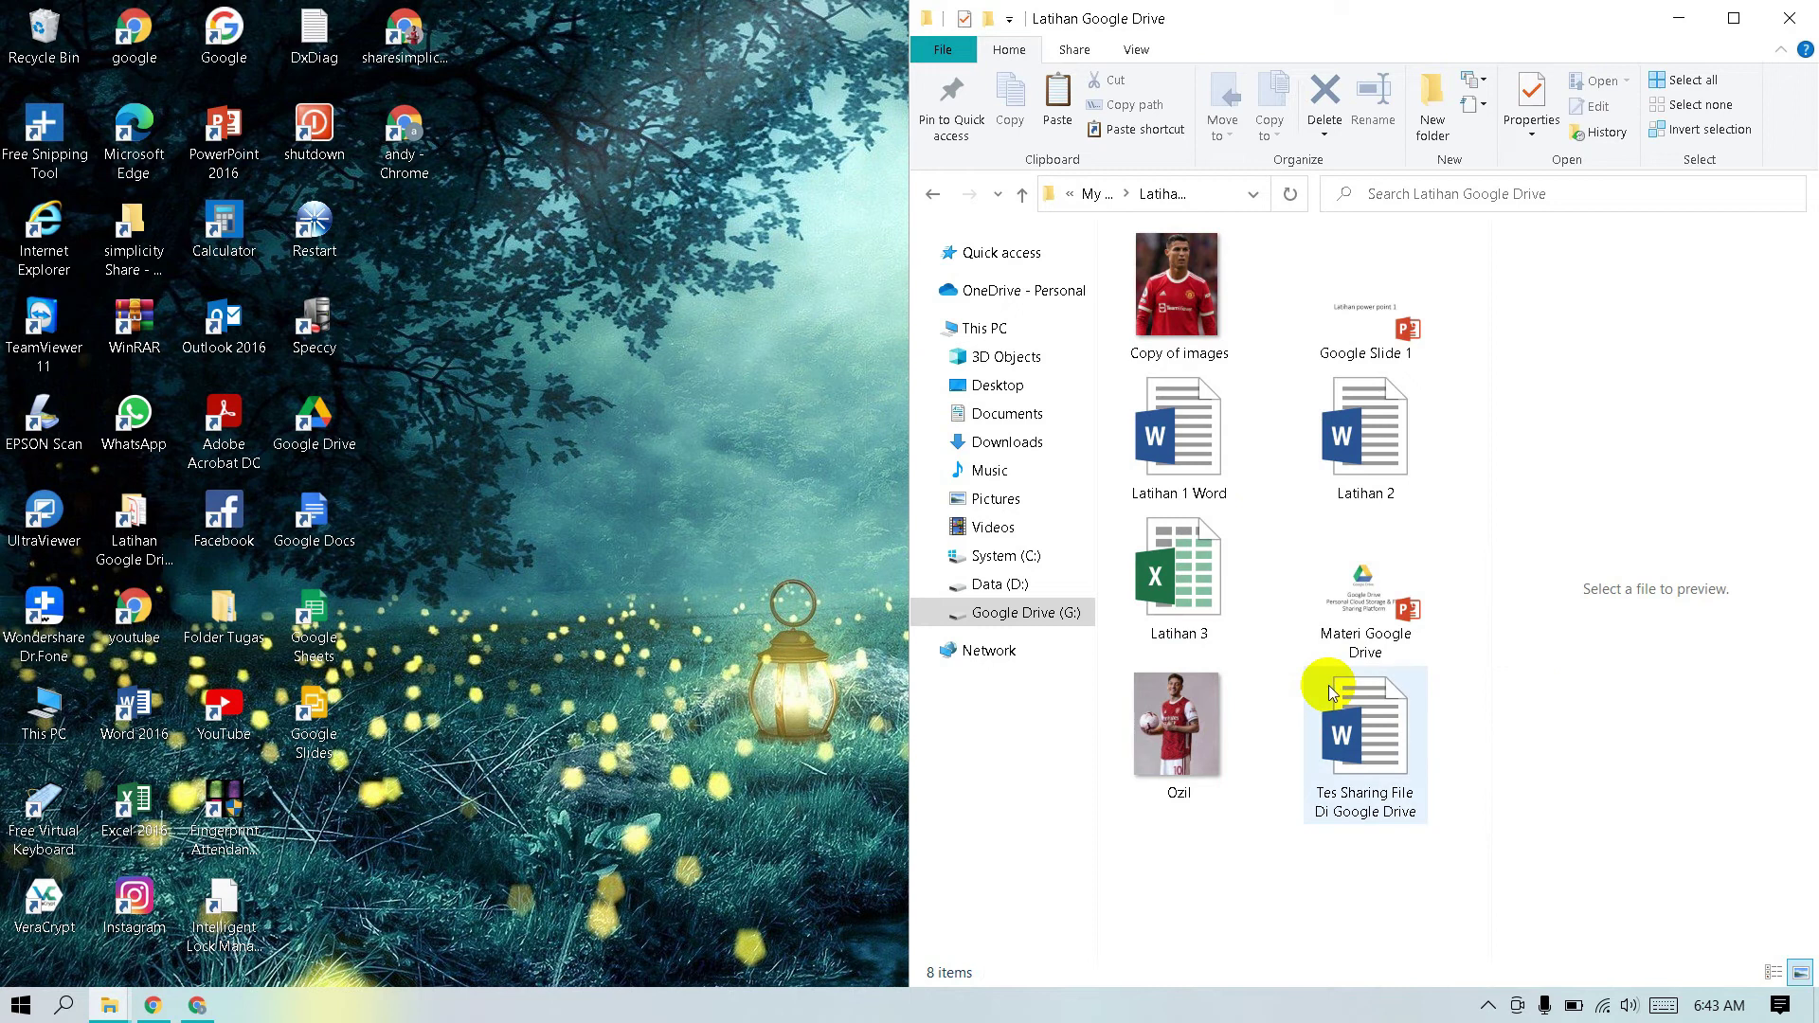
pyautogui.click(1234, 901)
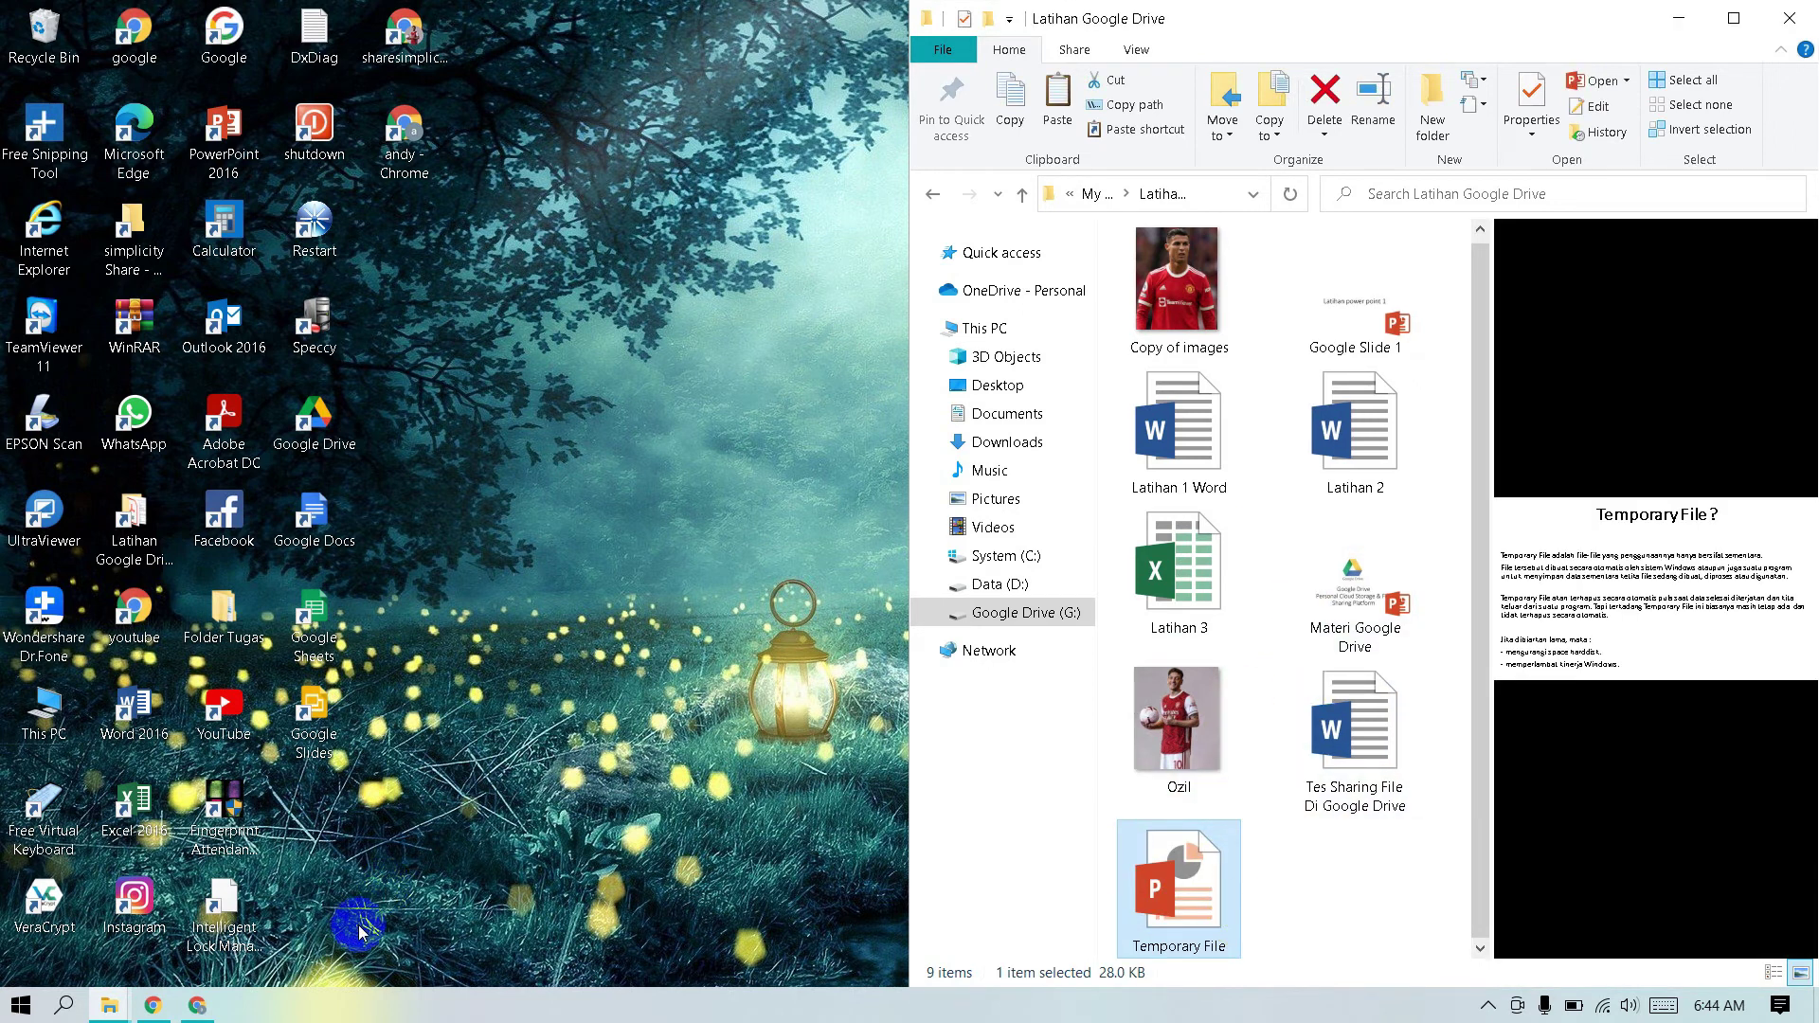
# Reload the Latihan Google Drive folder page in Chrome and select Temporary File.pptx.
pyautogui.click(154, 1007)
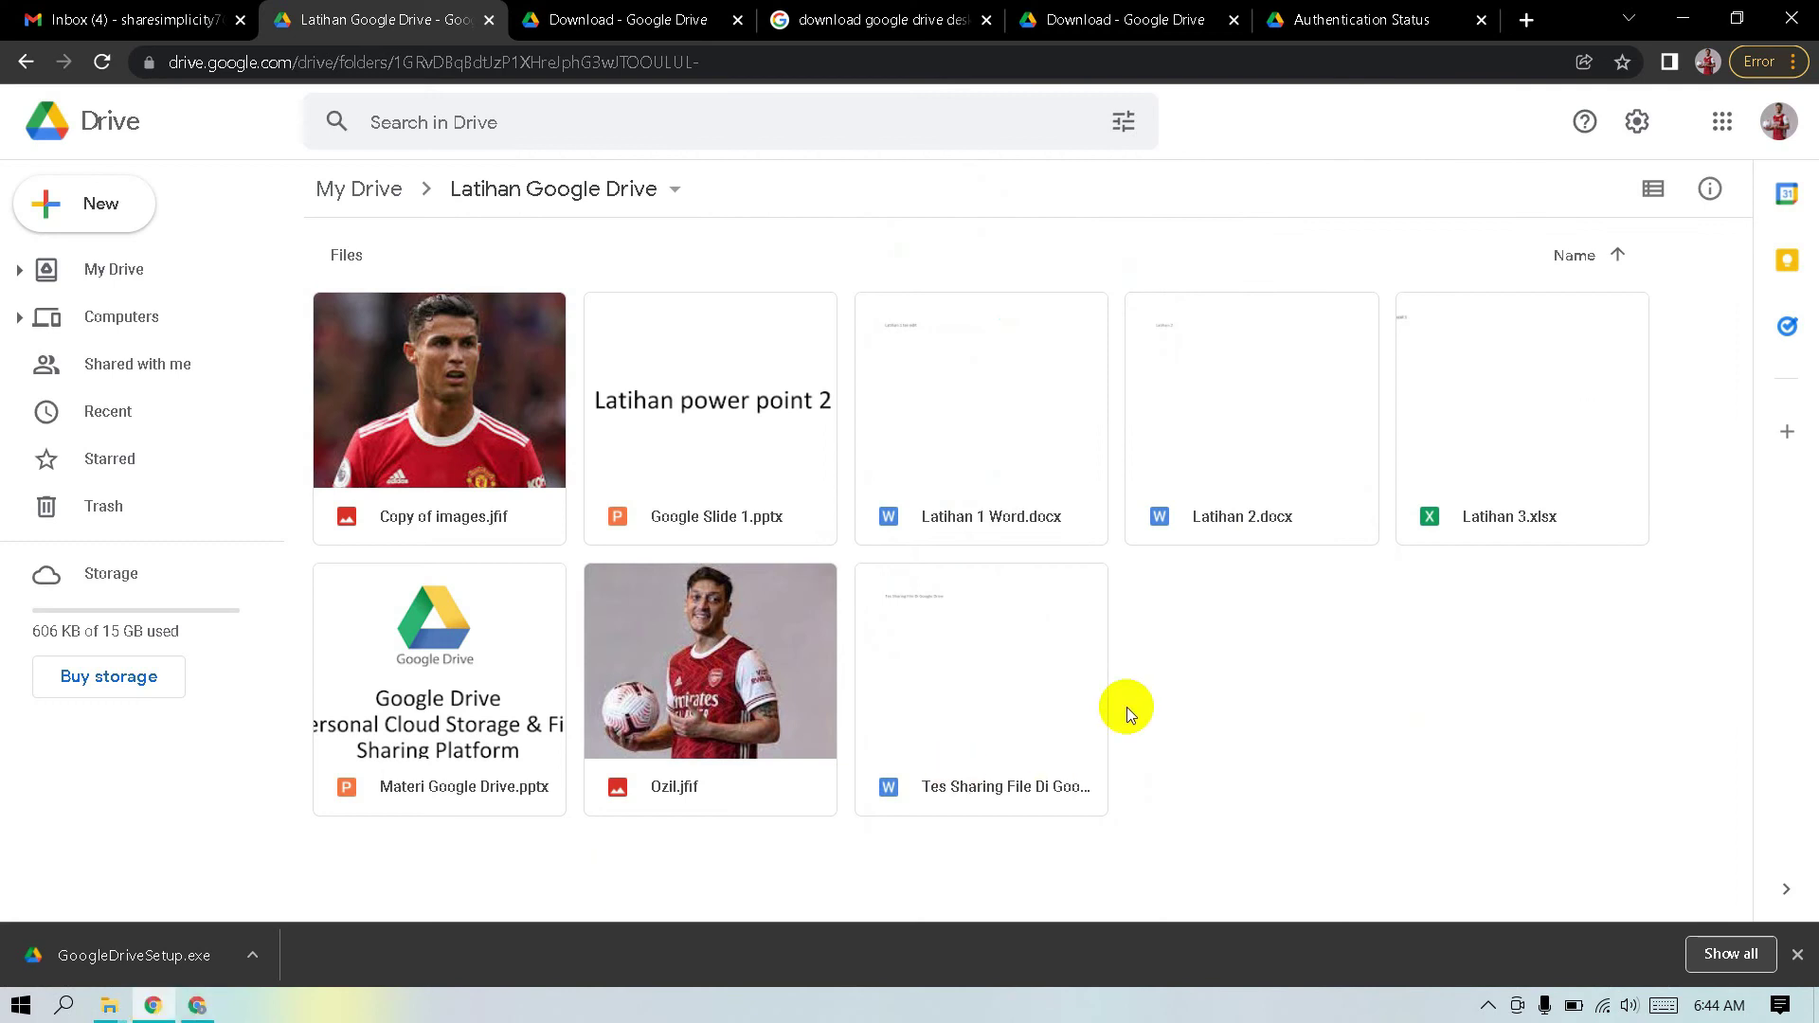
pyautogui.click(890, 69)
pyautogui.press('Return')
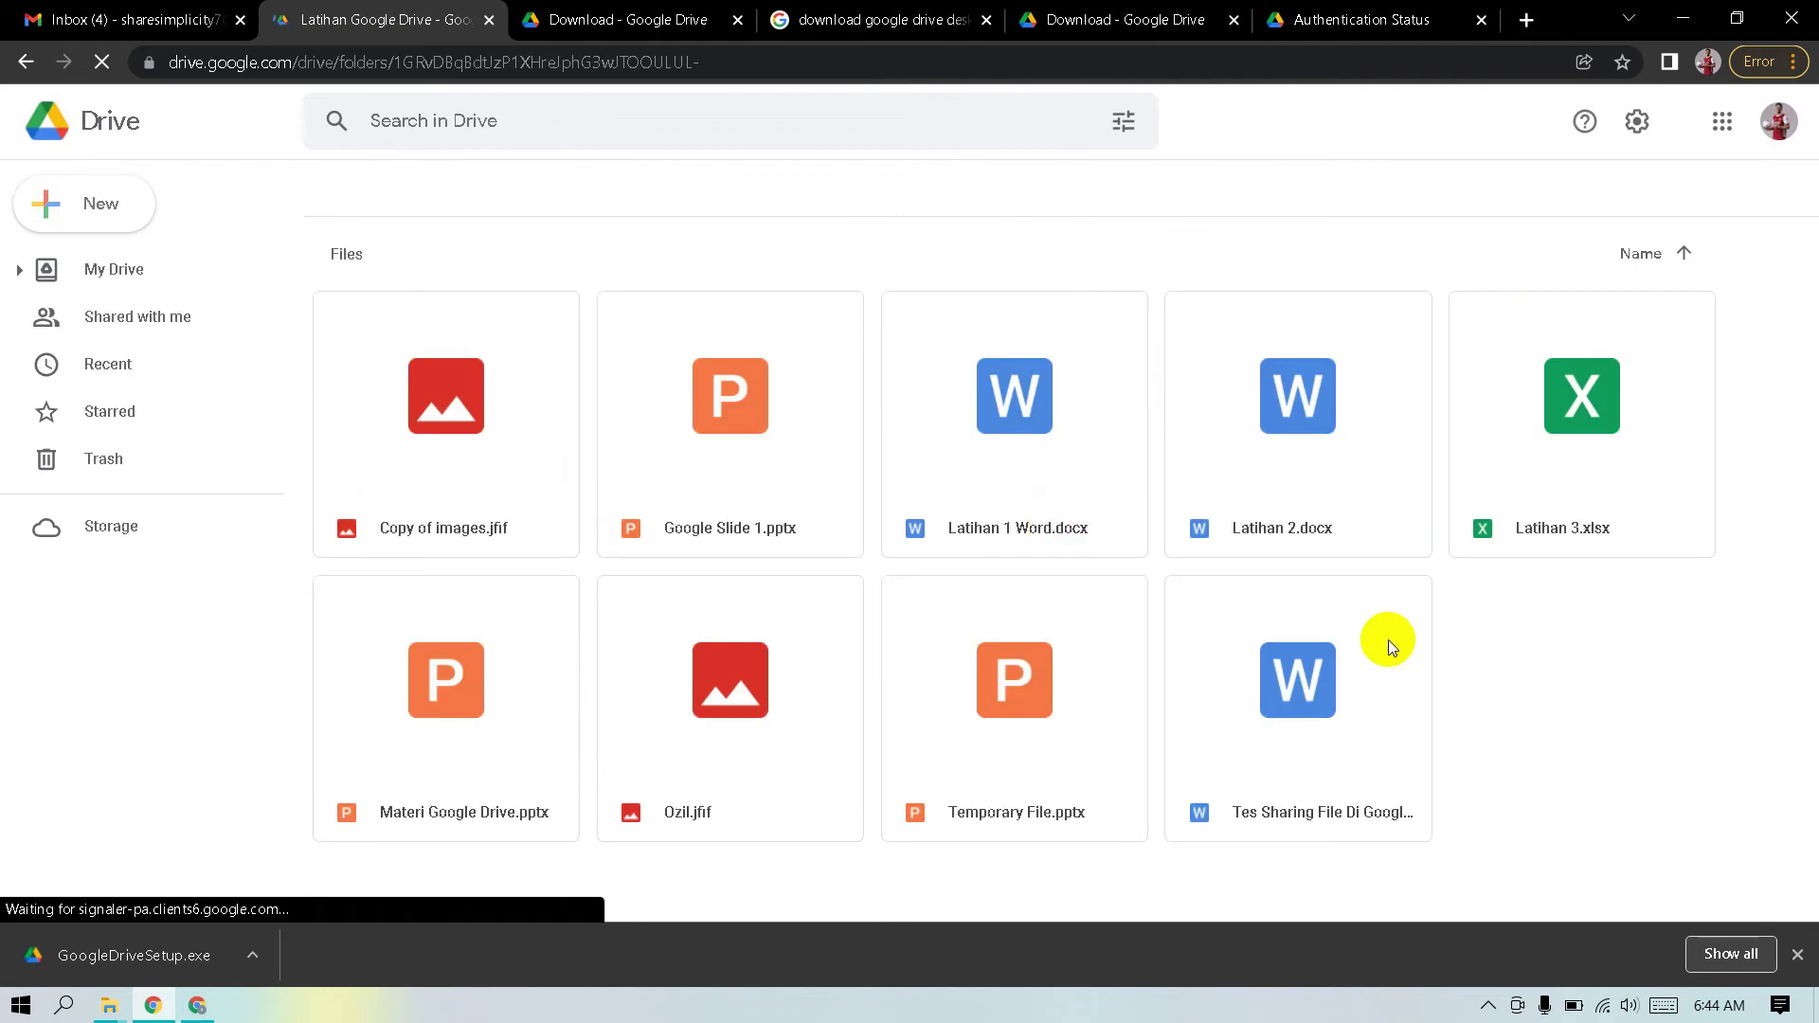
pyautogui.click(998, 735)
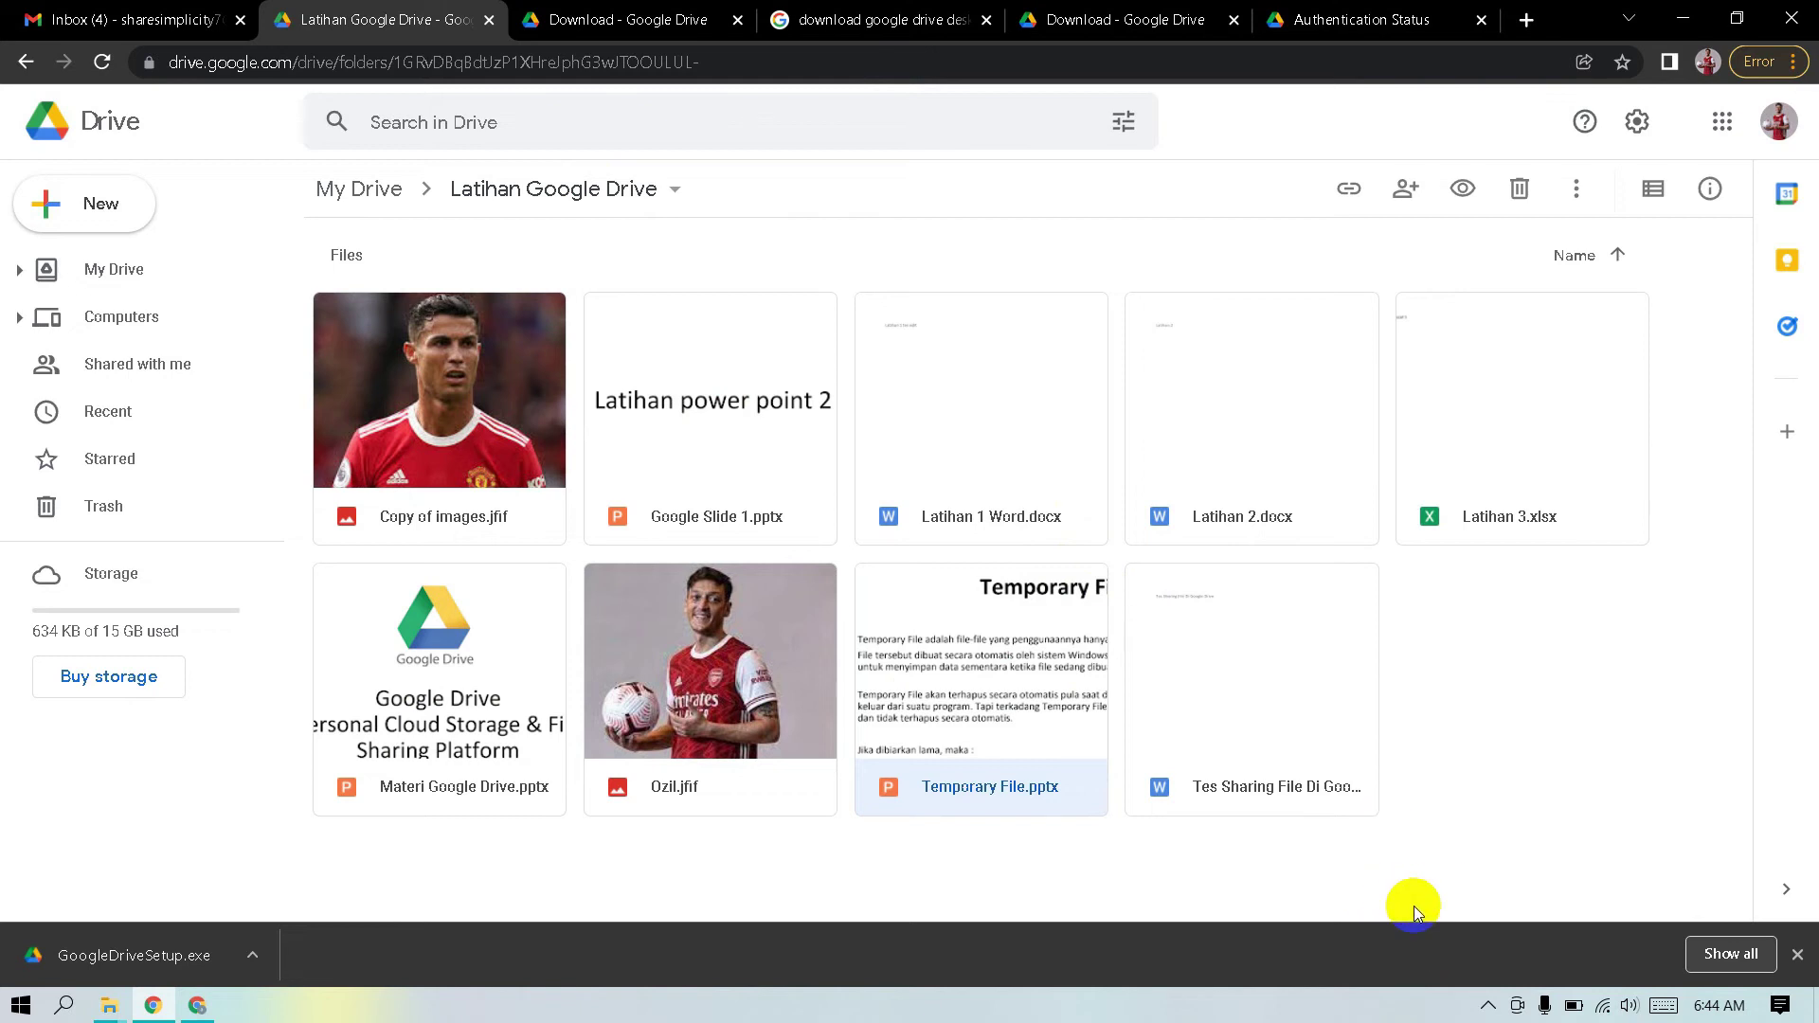
# Open Google Drive for desktop from the system tray and review the sync status of the files in its activity list.
pyautogui.click(1499, 1014)
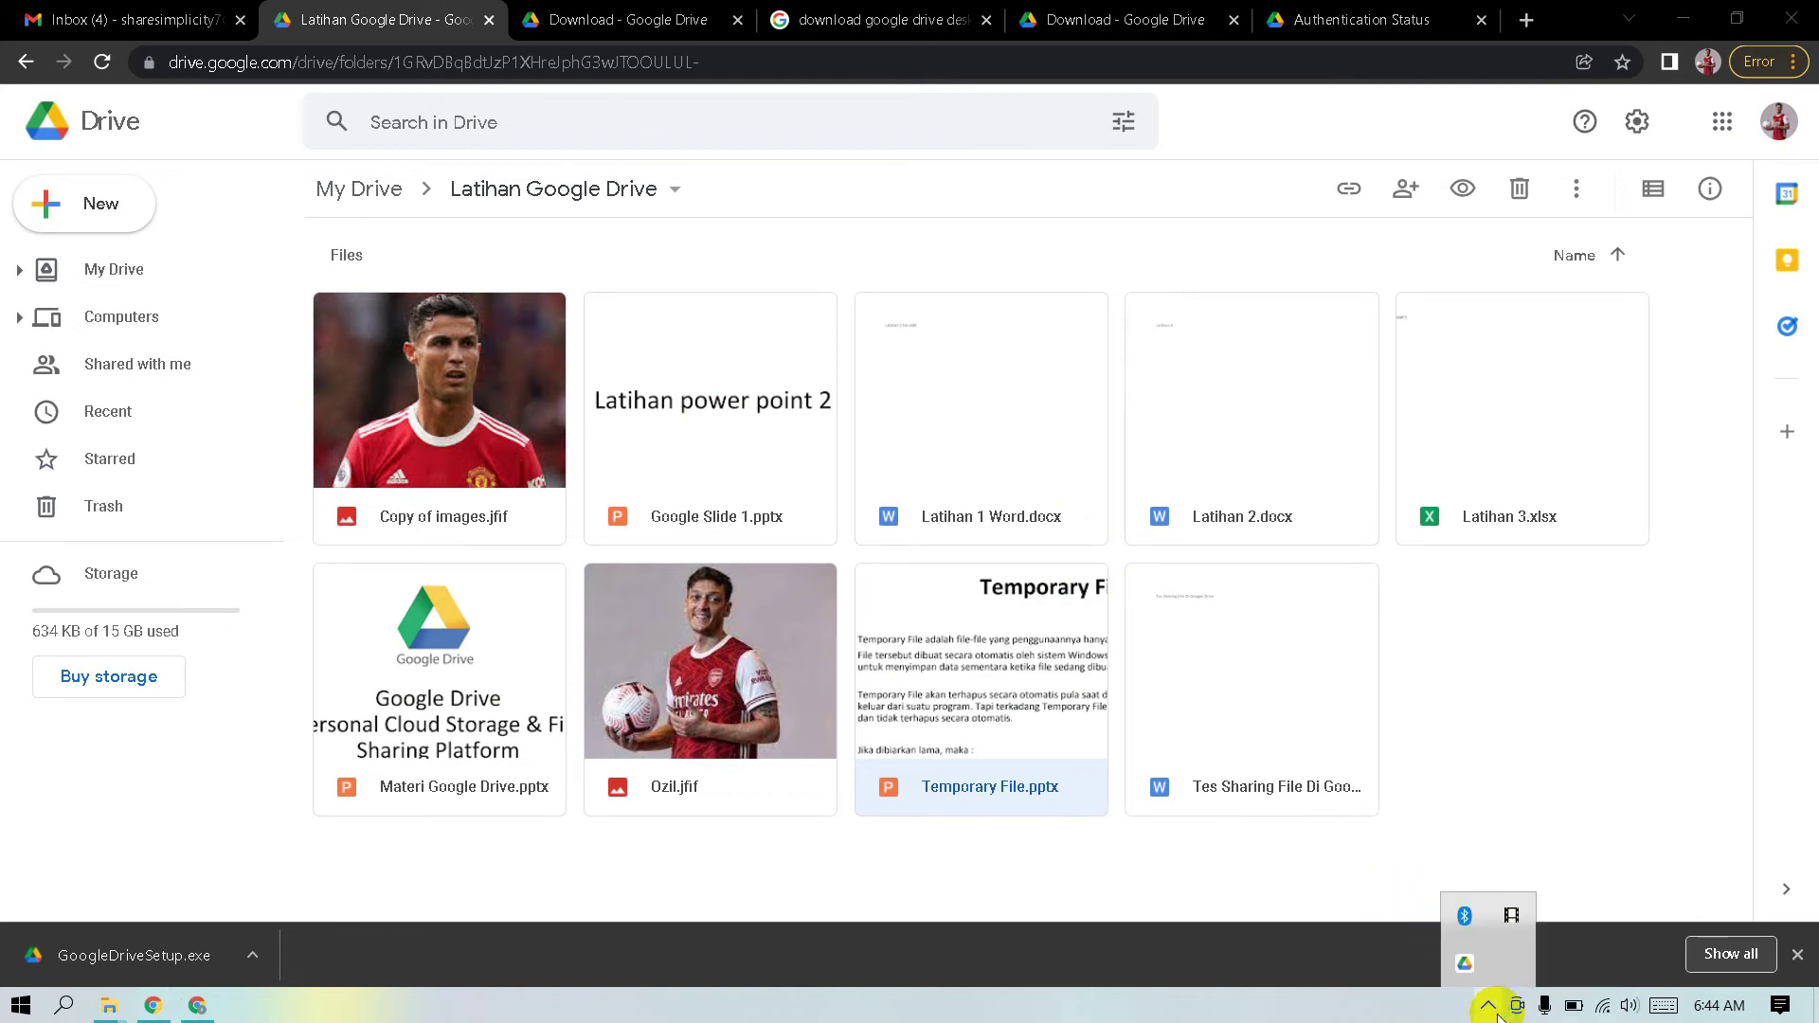
pyautogui.click(1465, 967)
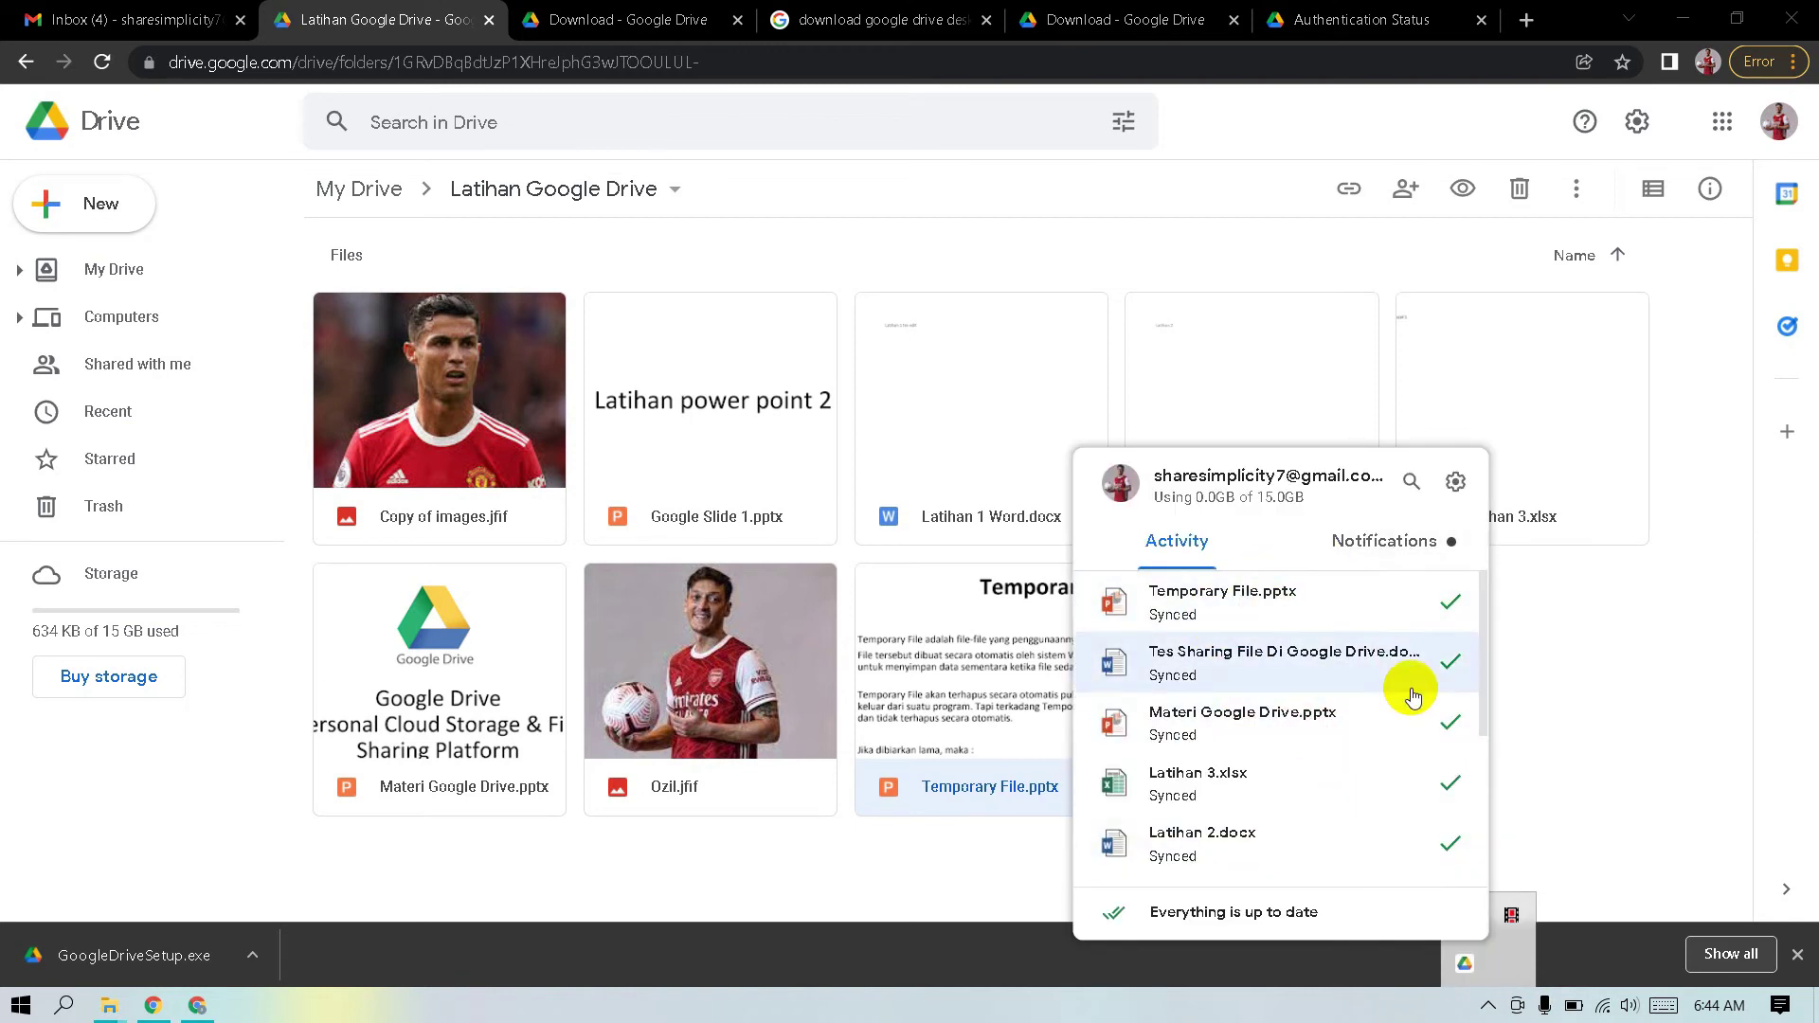
pyautogui.scroll(-5, 1258, 857)
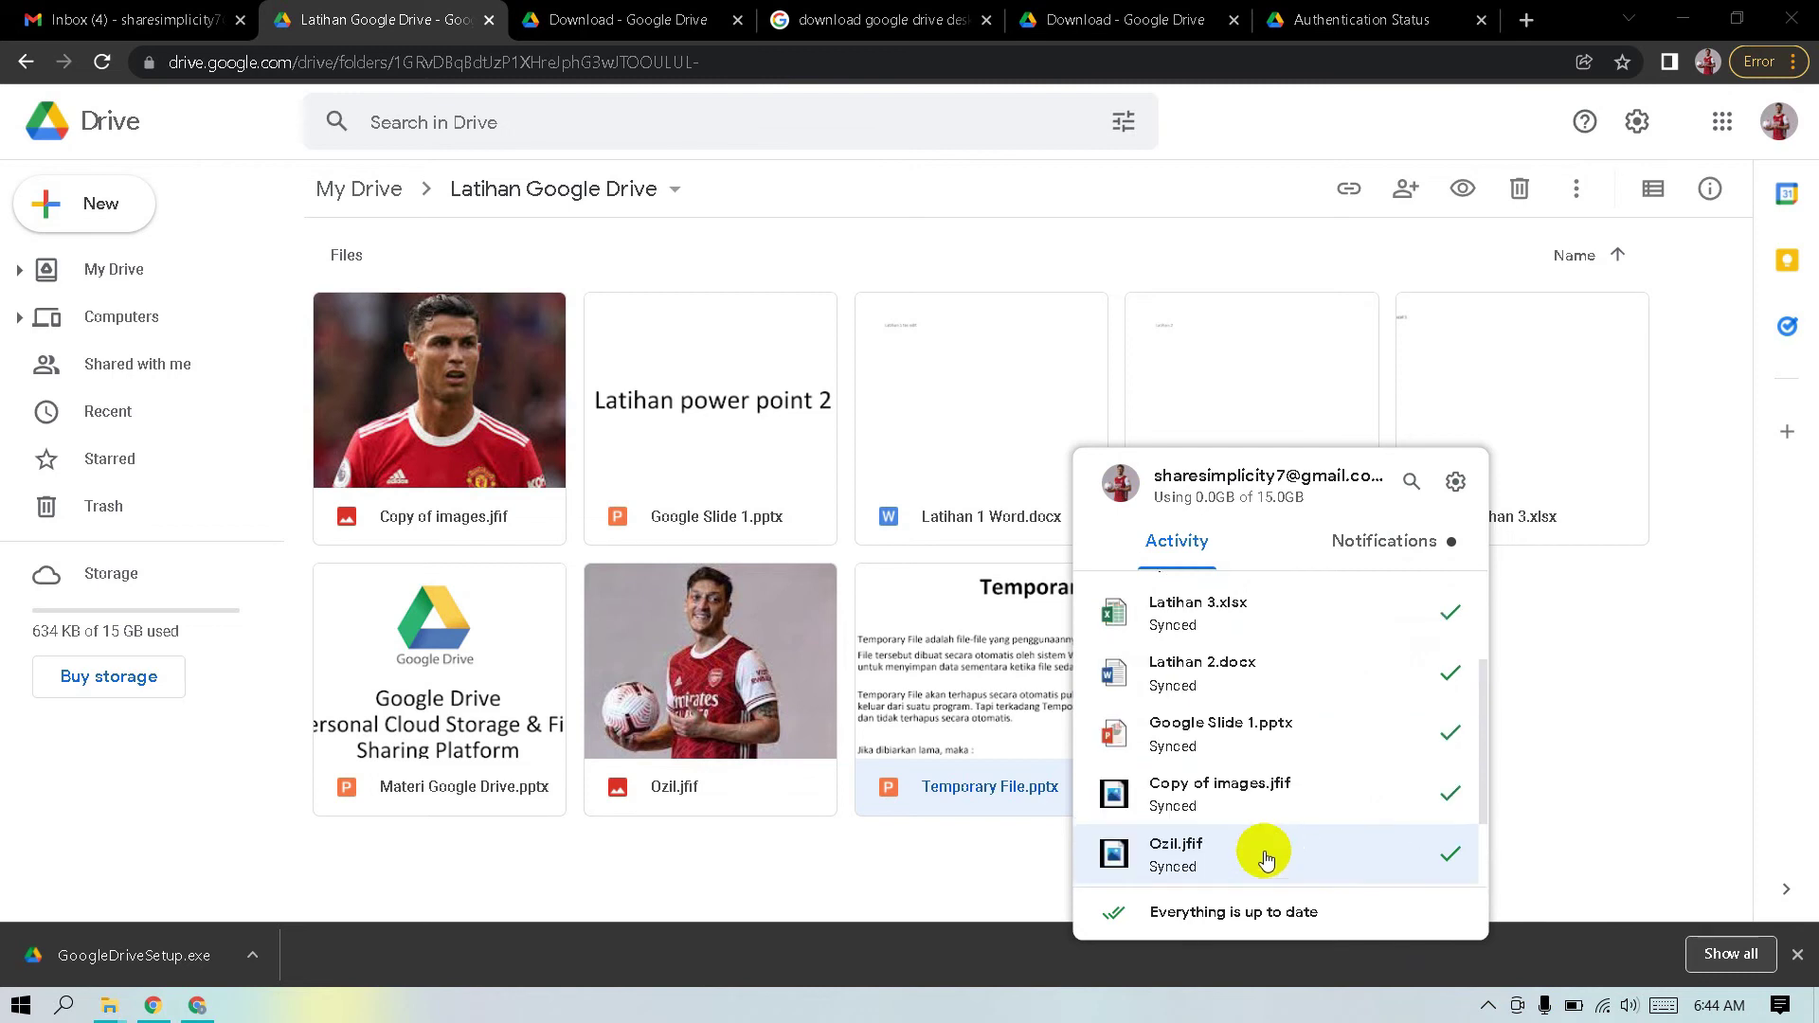
pyautogui.scroll(5, 1250, 834)
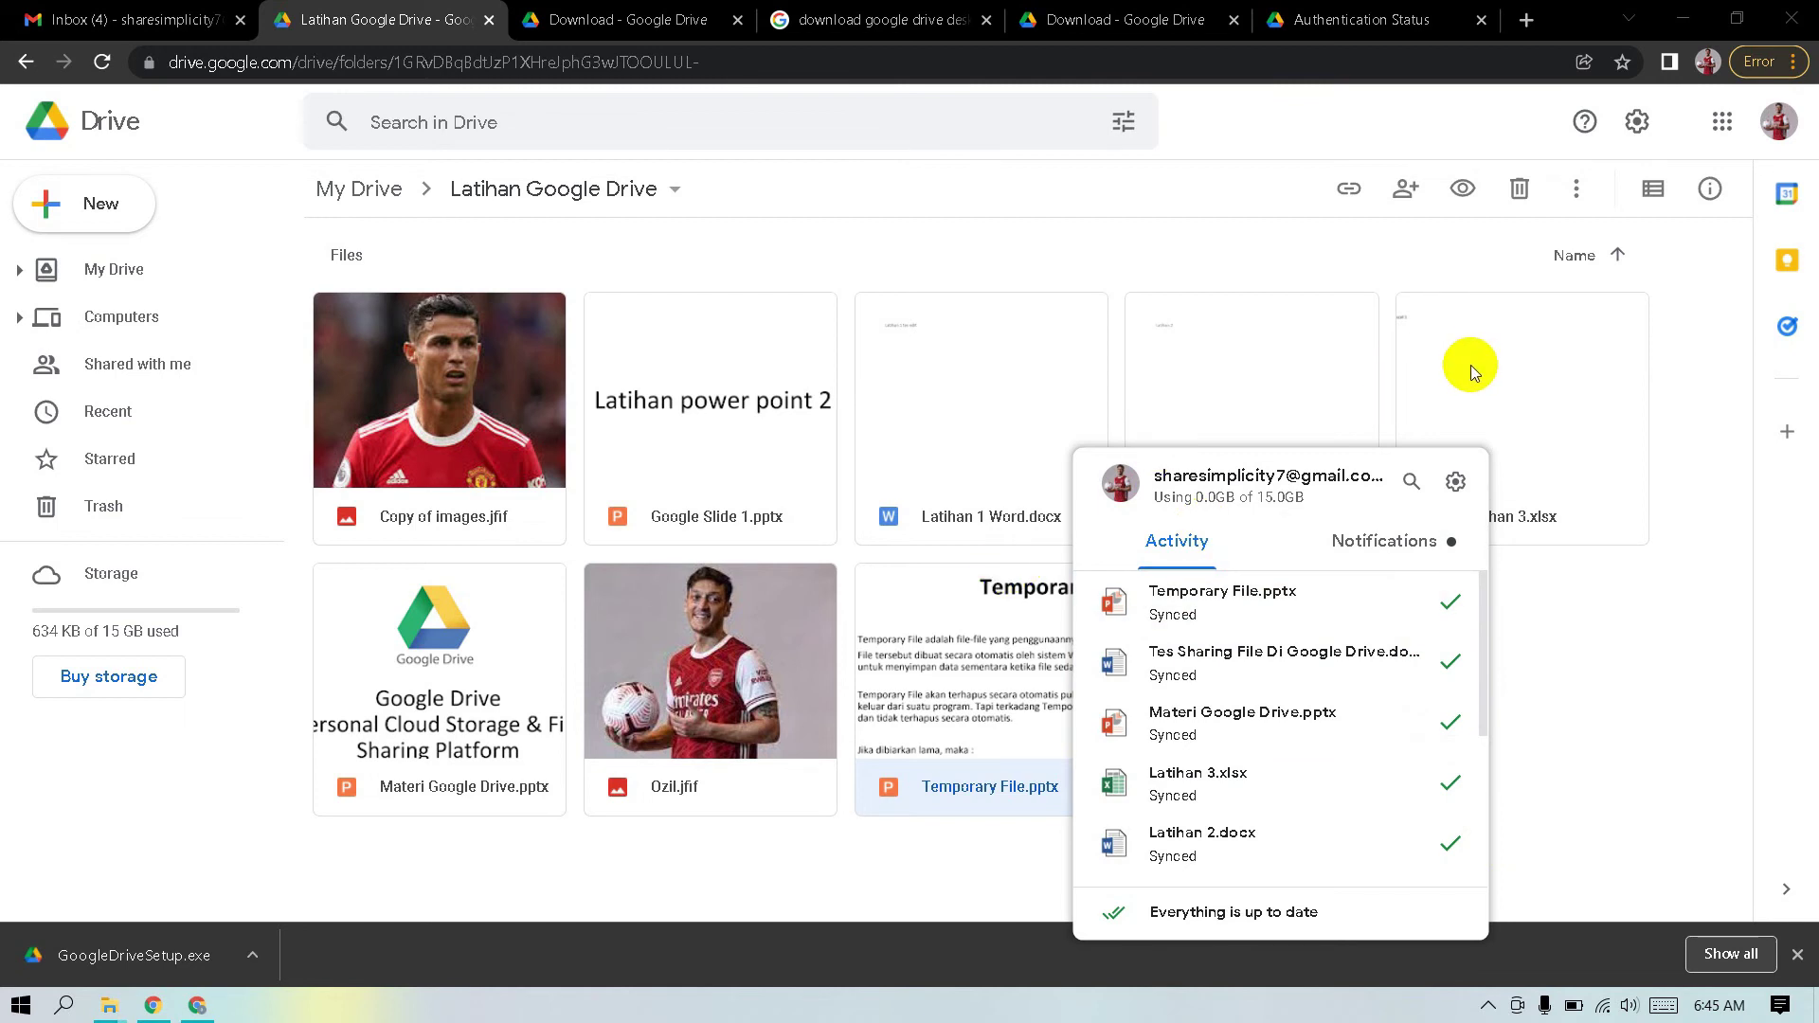
# Switch from Chrome to the Google Drive (G:) drive in File Explorer and quit Google Drive for desktop from the system tray.
pyautogui.click(1675, 15)
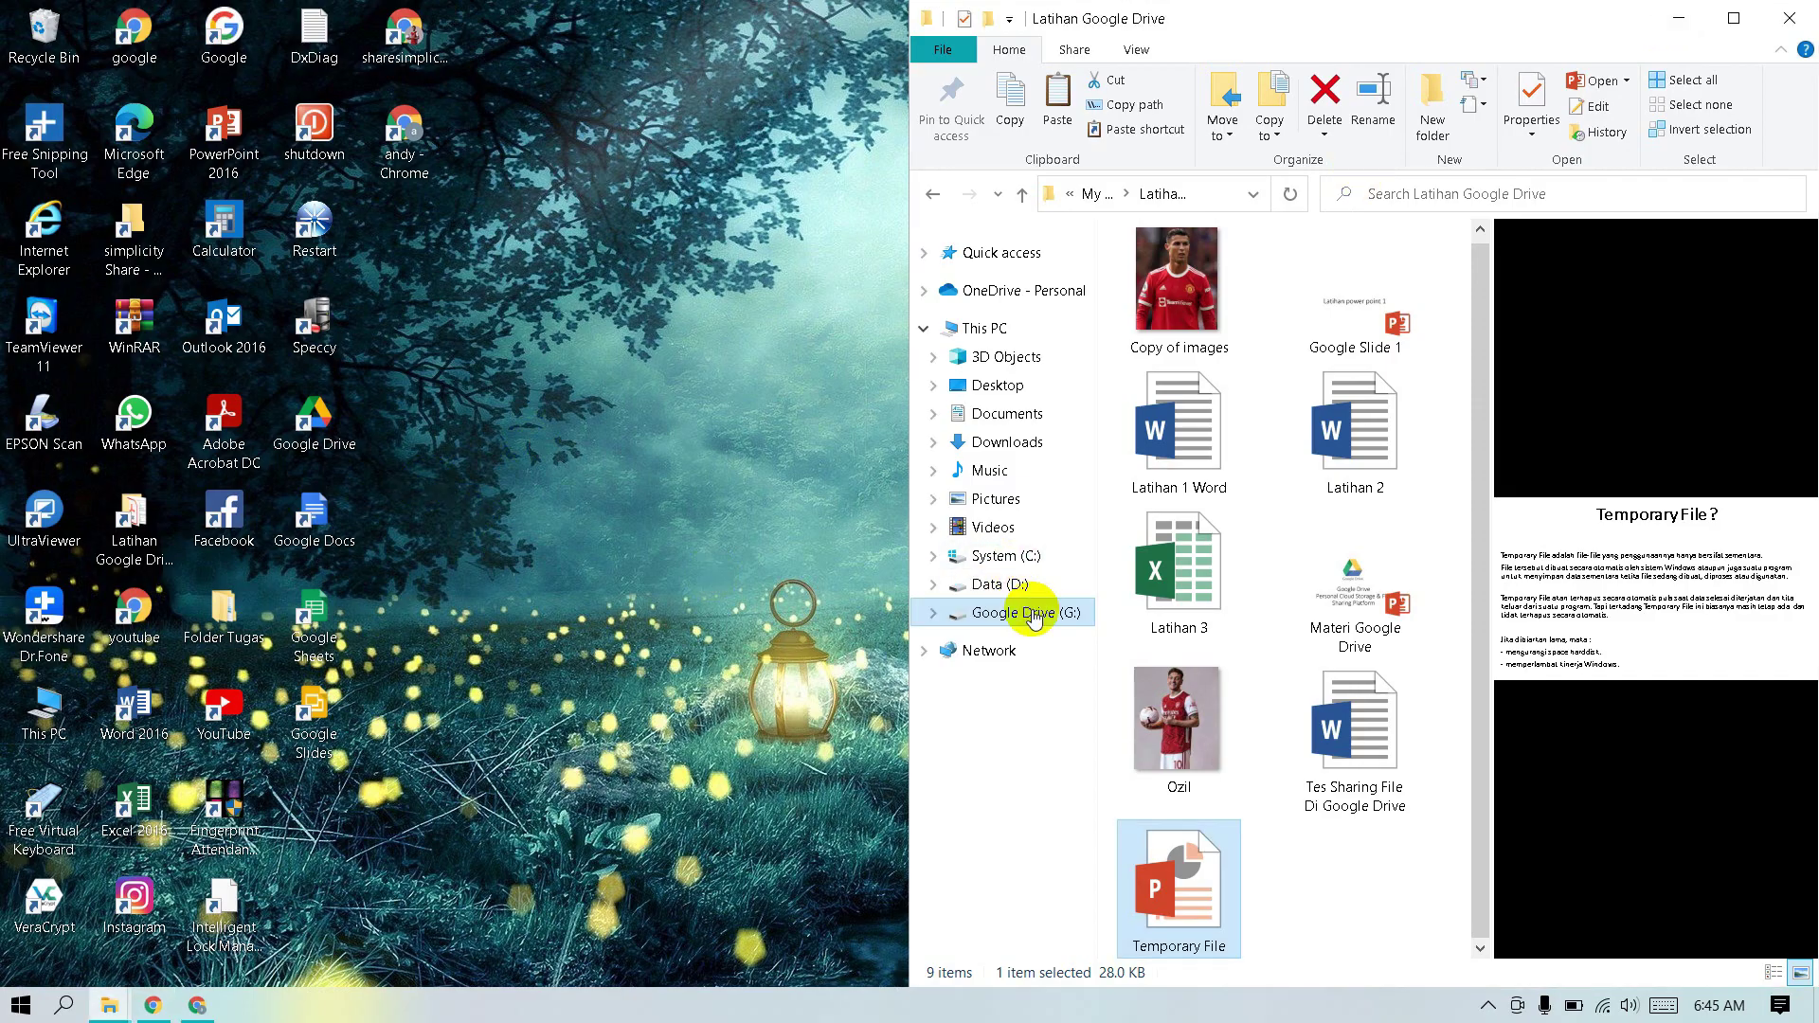
pyautogui.click(1034, 614)
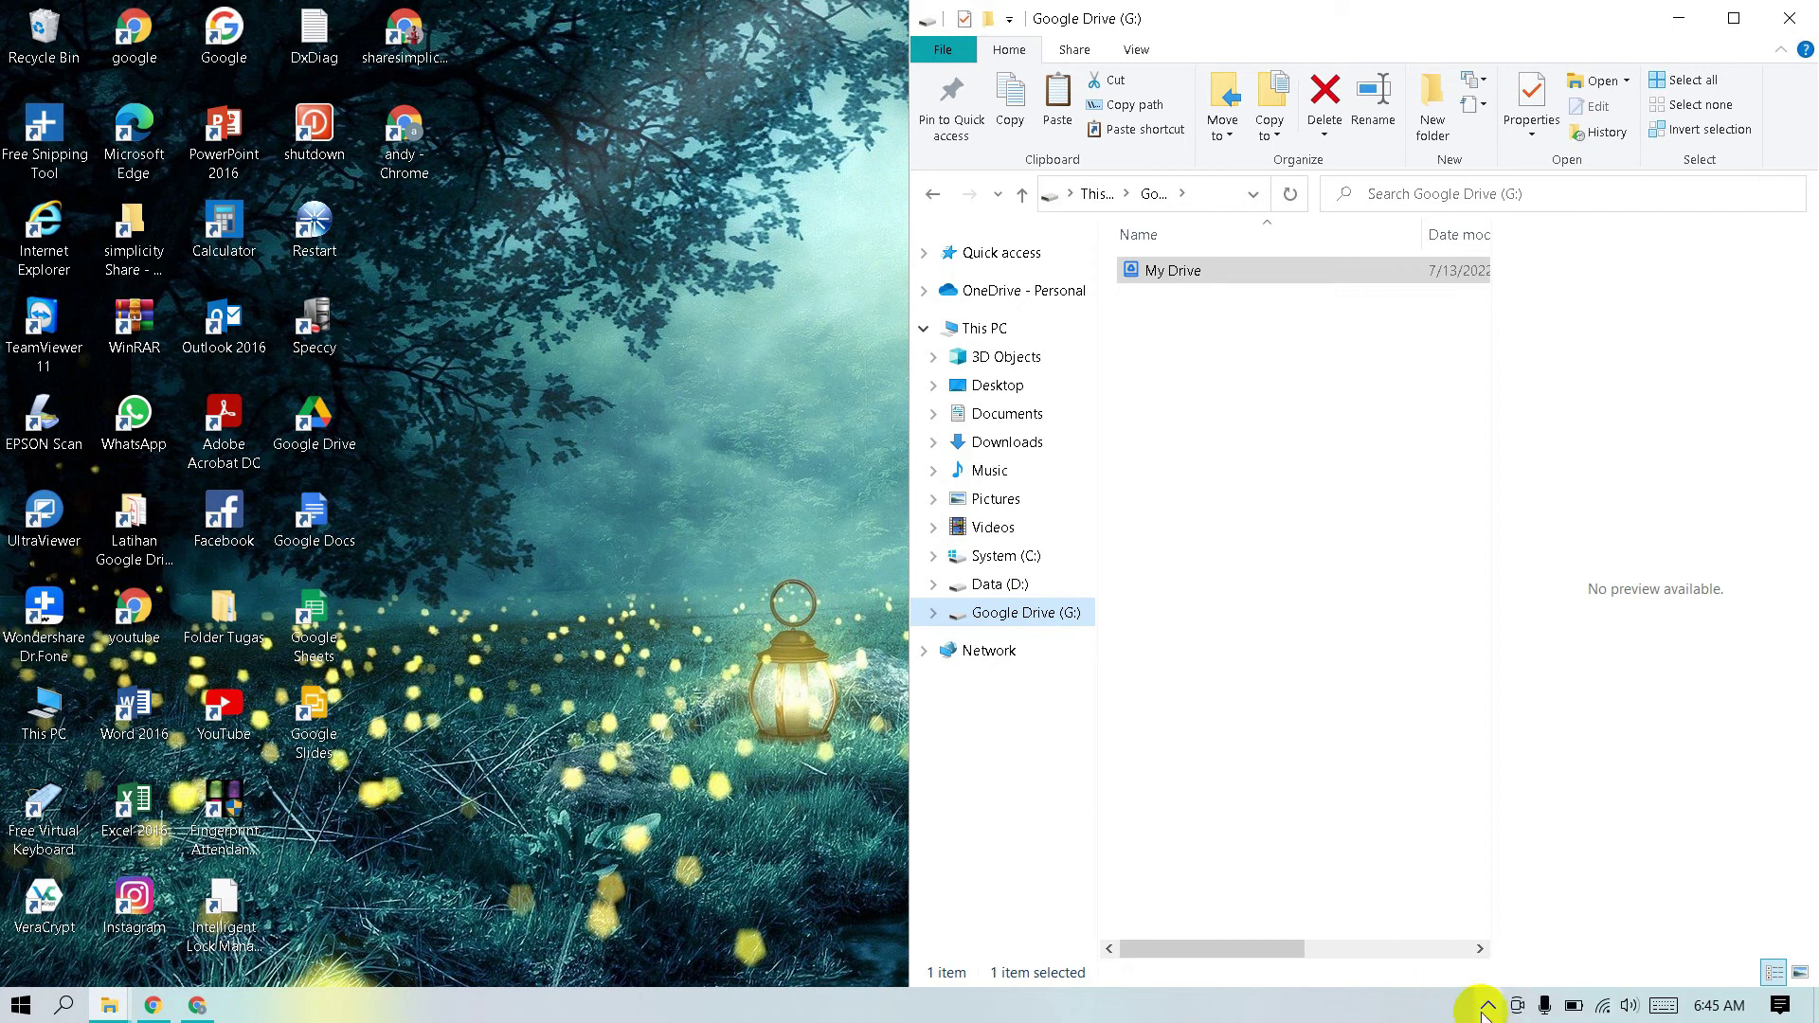
pyautogui.click(1488, 1008)
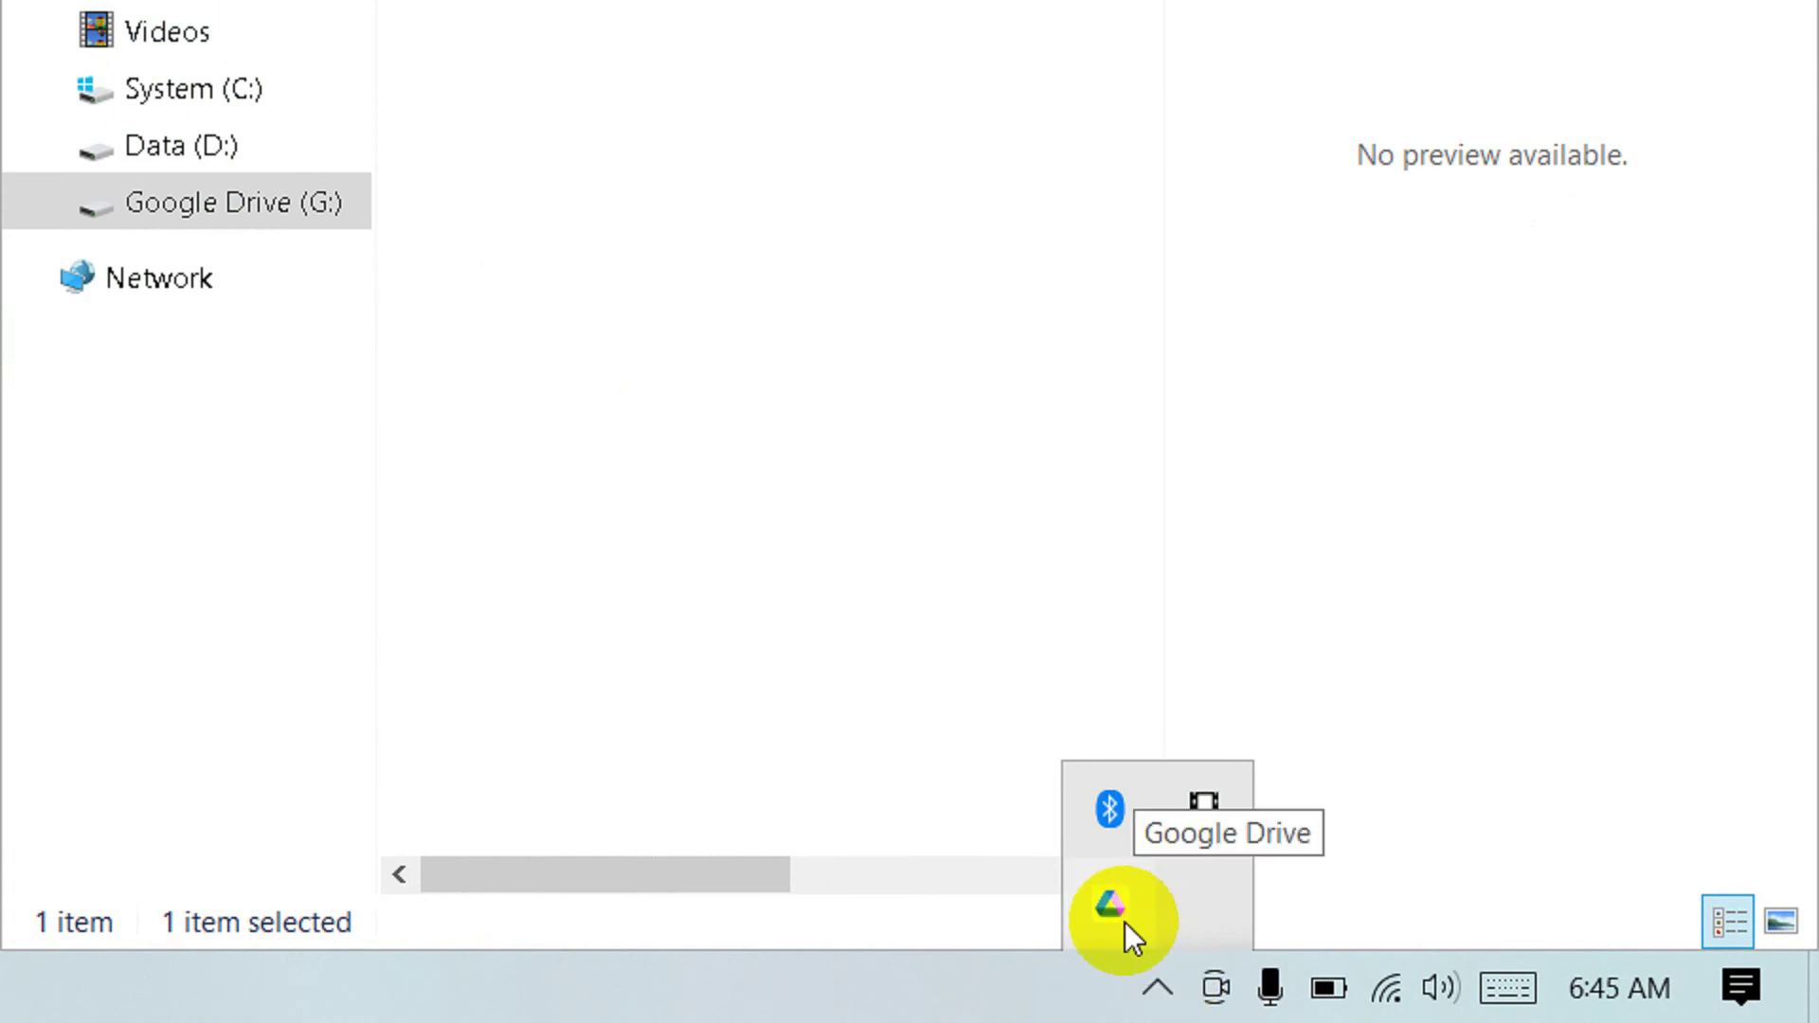
pyautogui.click(1125, 922)
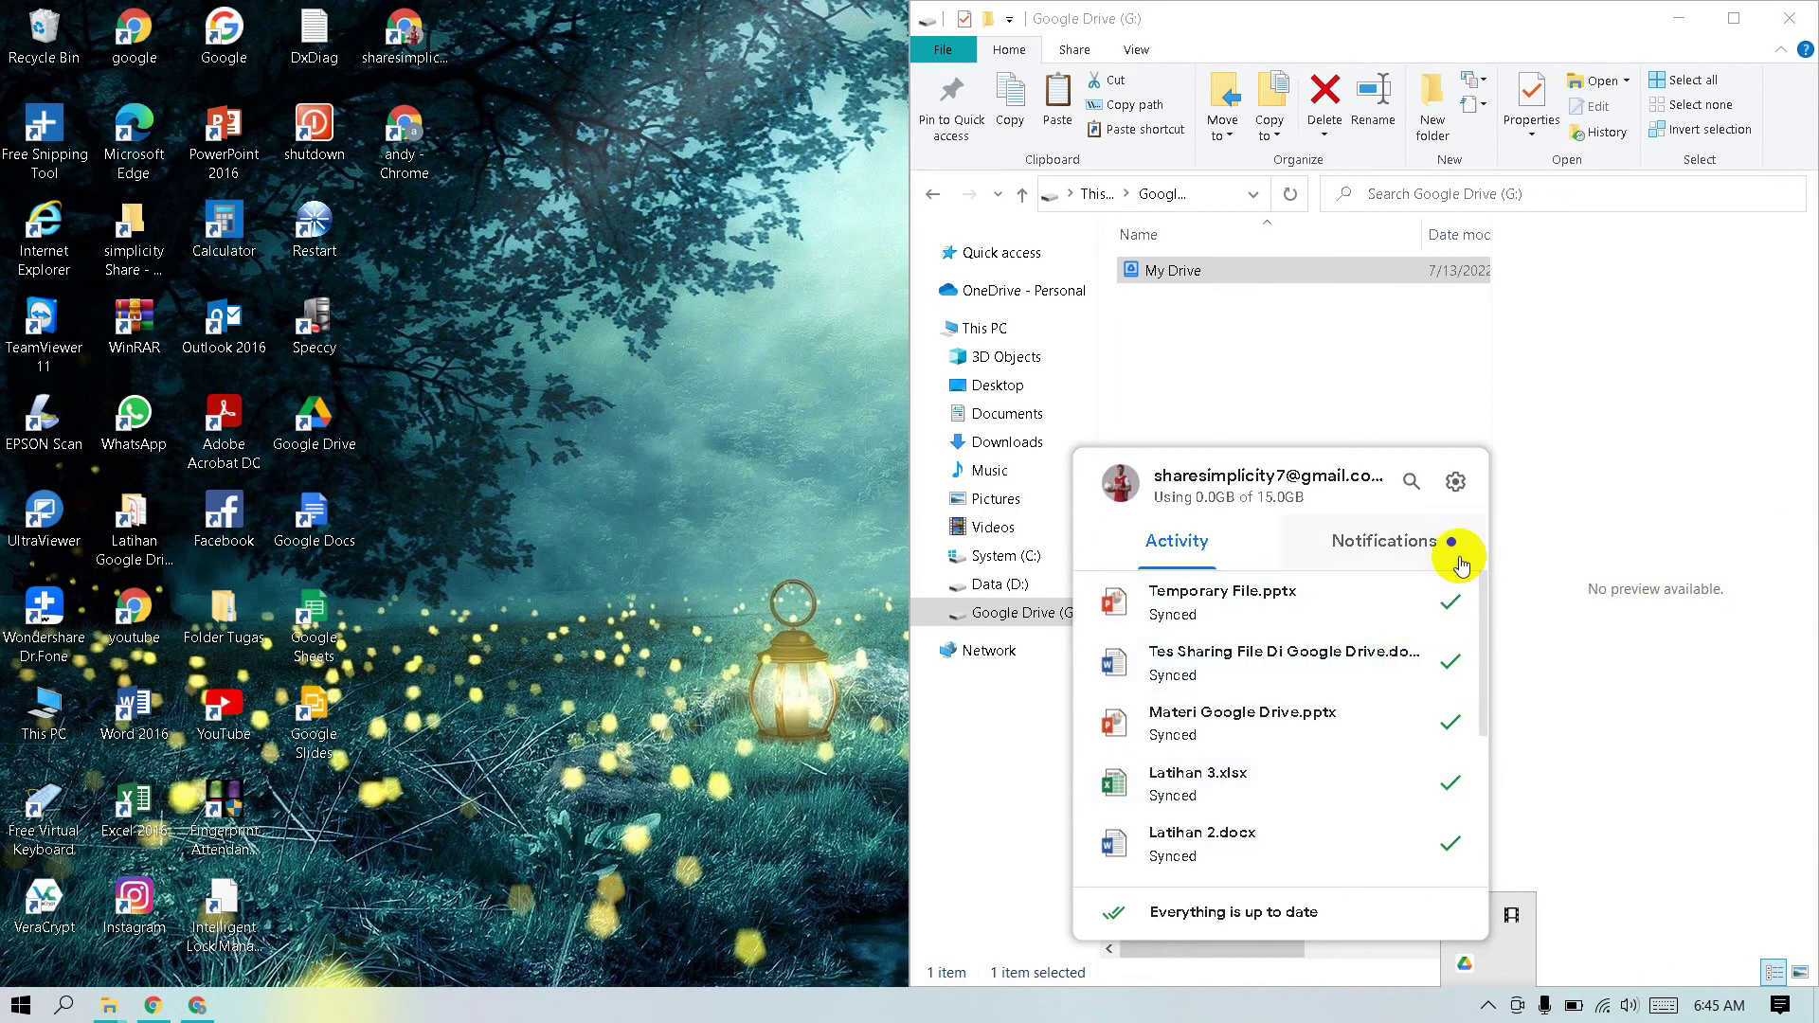
pyautogui.click(1457, 482)
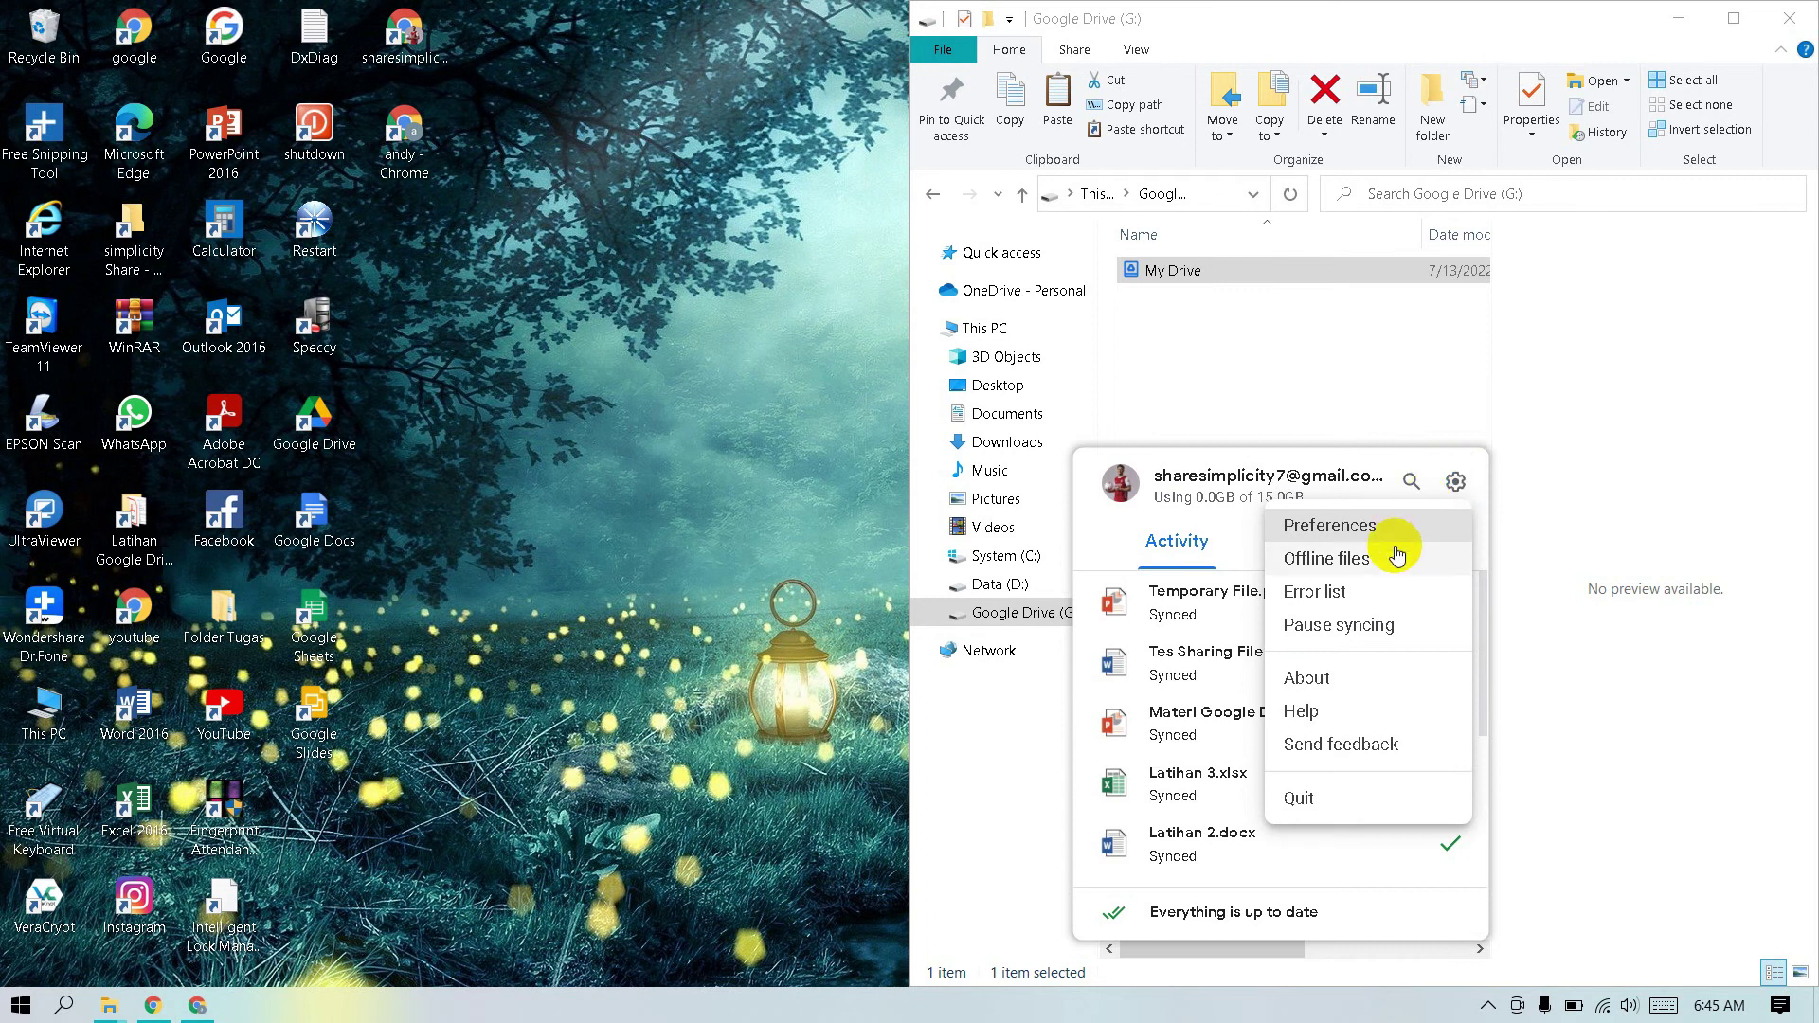
pyautogui.click(1322, 807)
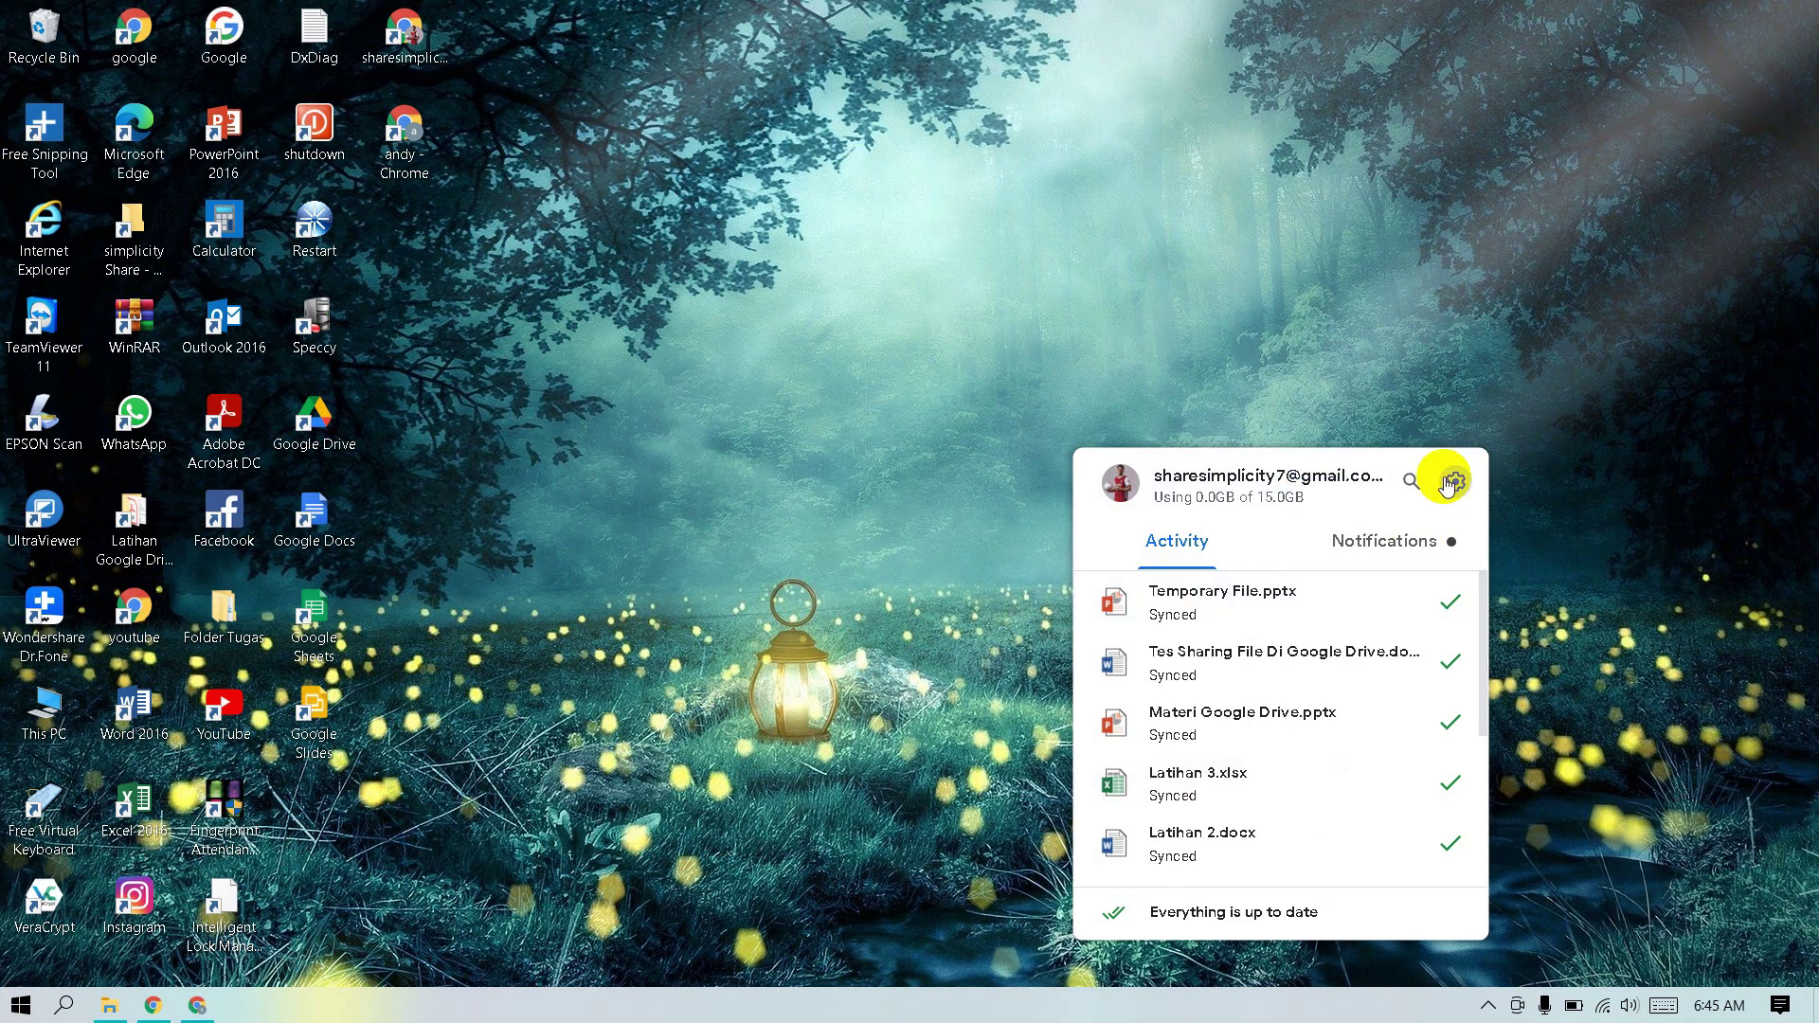
pyautogui.click(1487, 383)
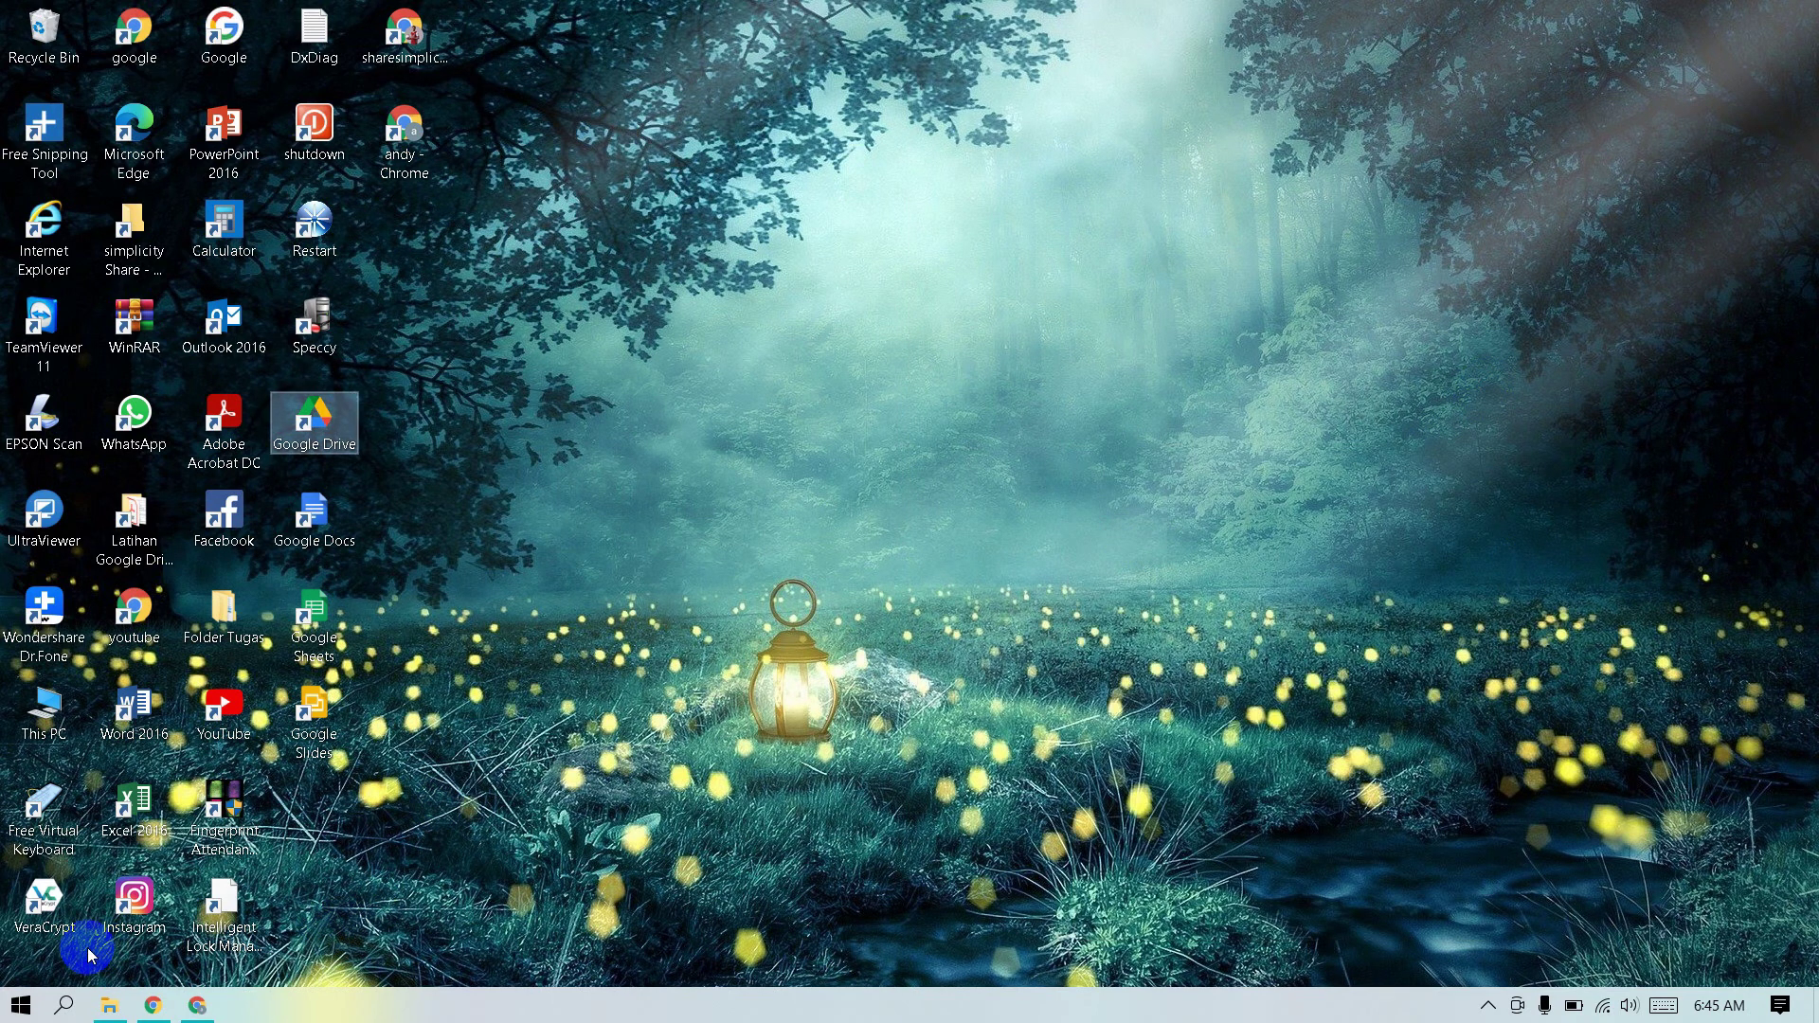
# Check This PC in File Explorer for the Google Drive drive, look into Data (D:), and return to the desktop.
pyautogui.click(110, 1006)
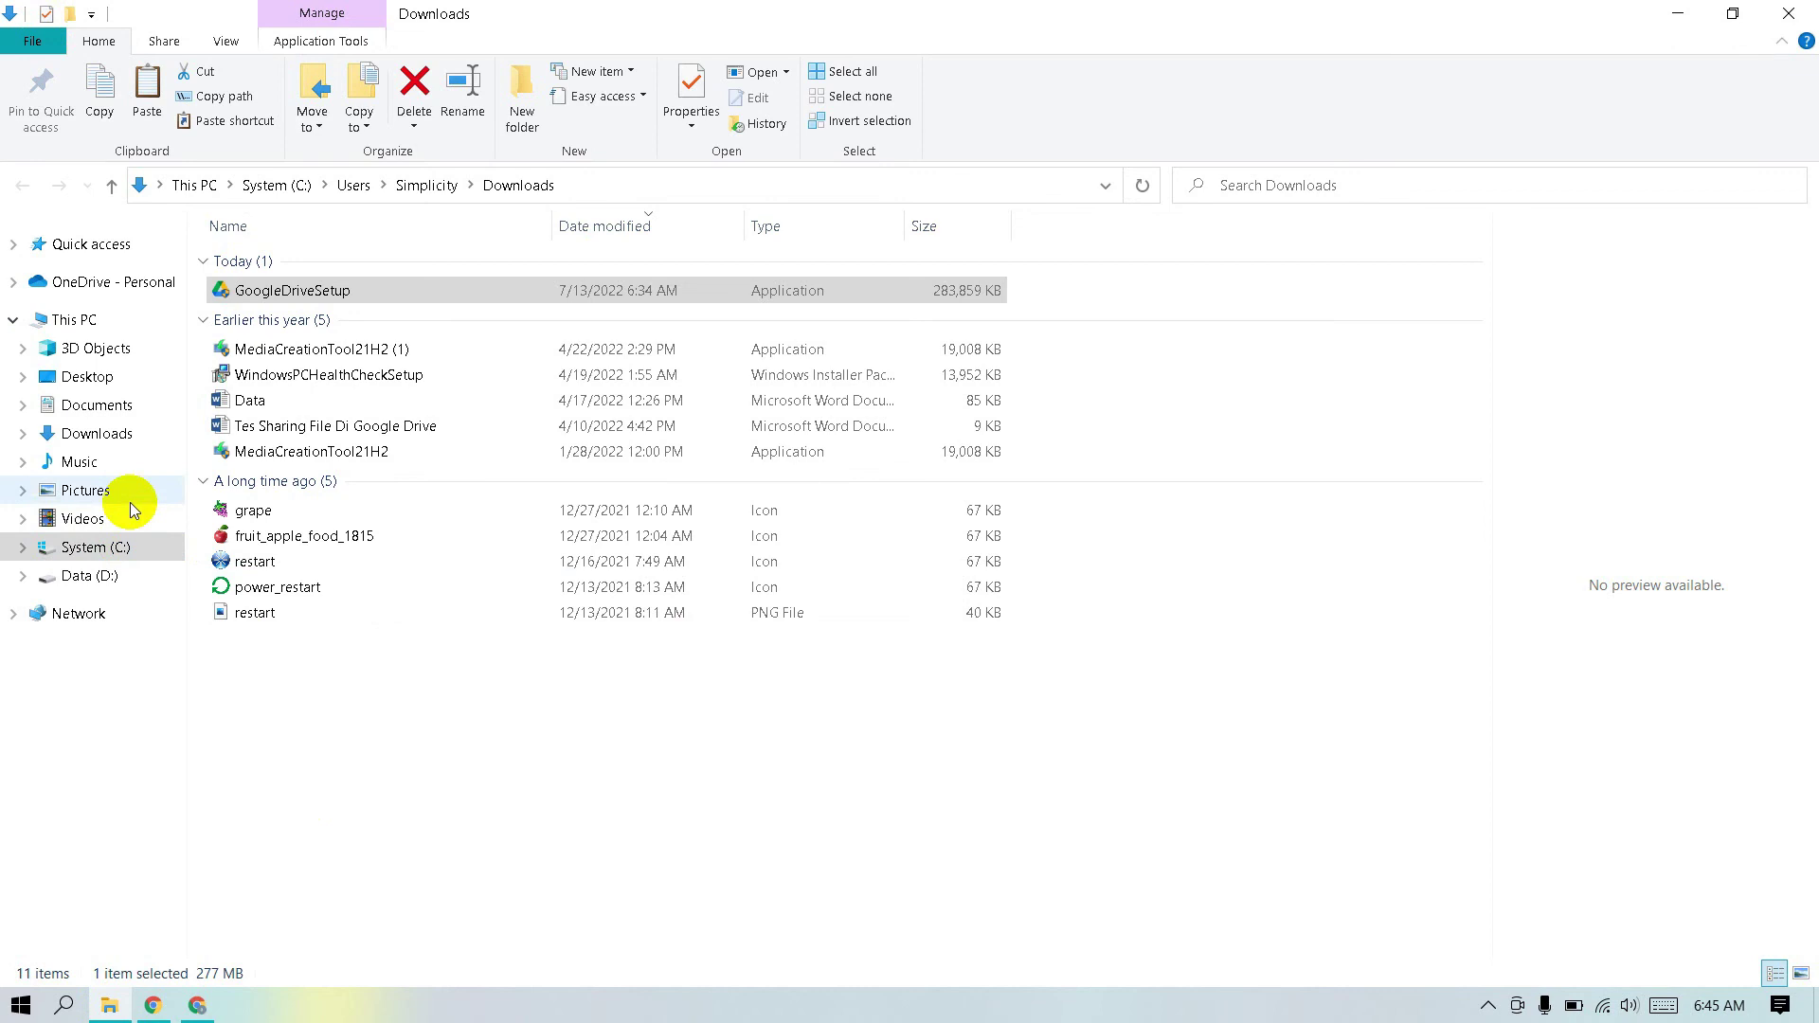
pyautogui.click(104, 321)
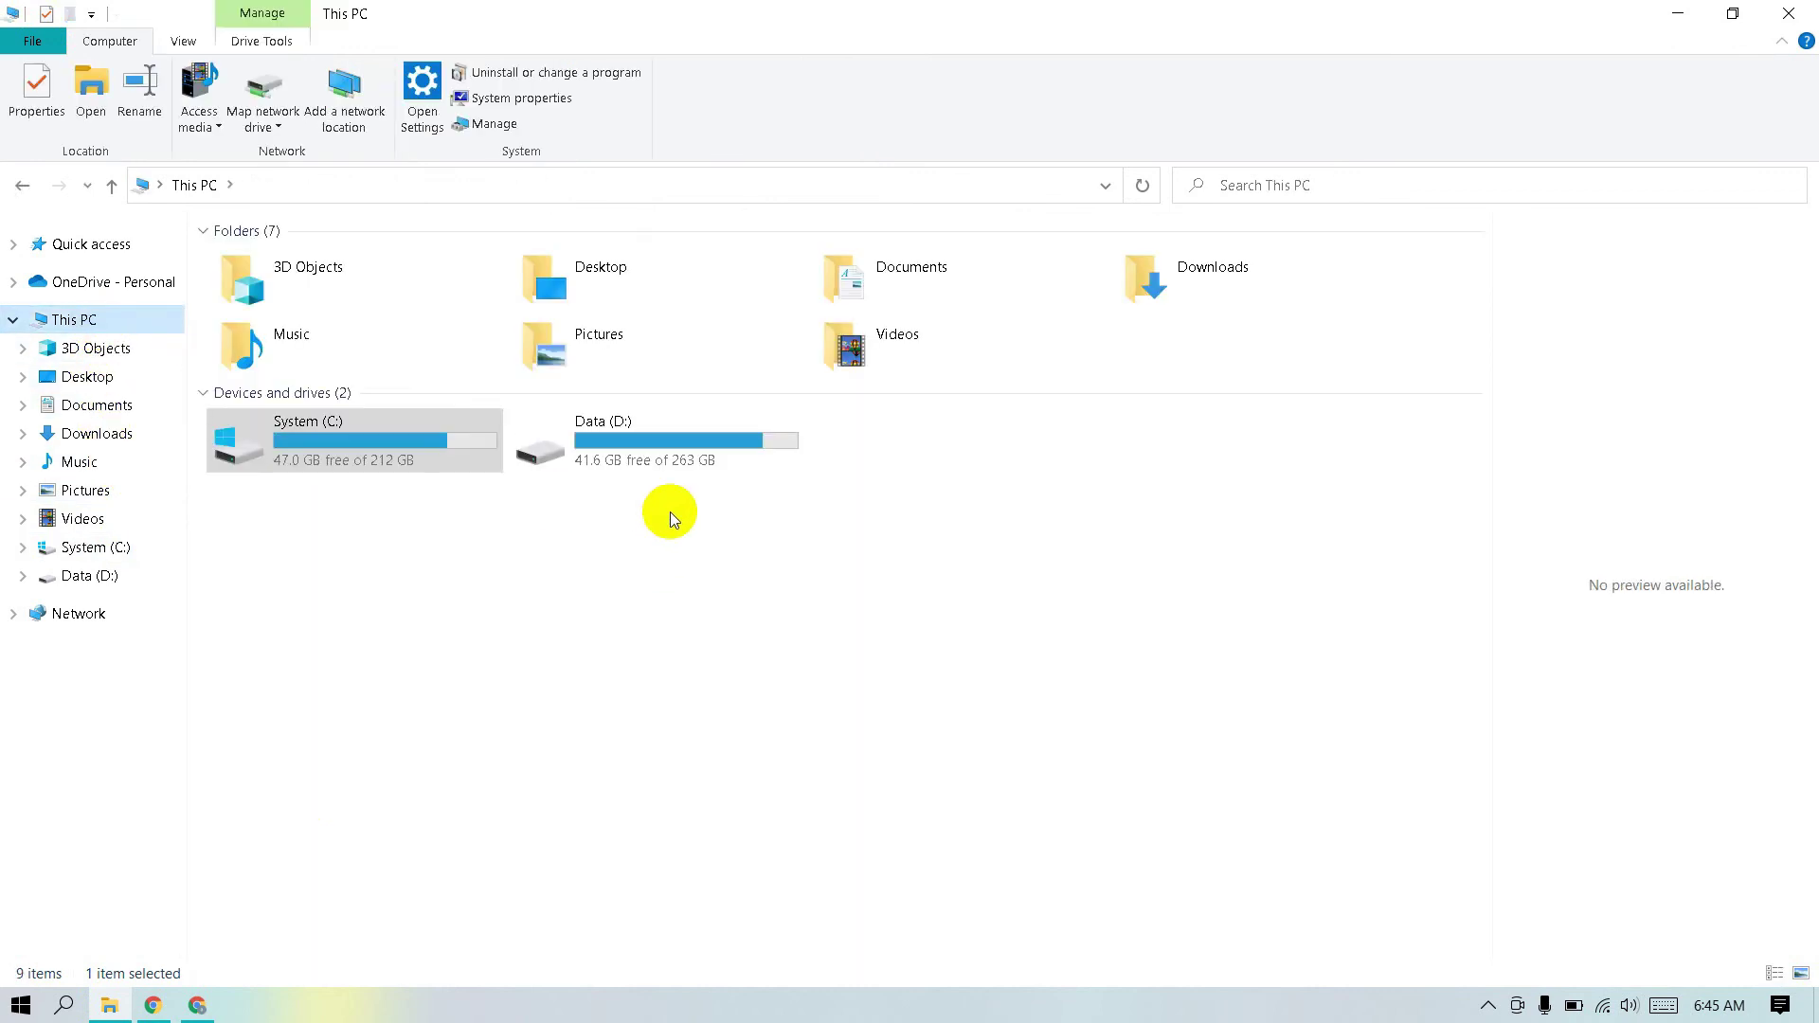
pyautogui.click(780, 422)
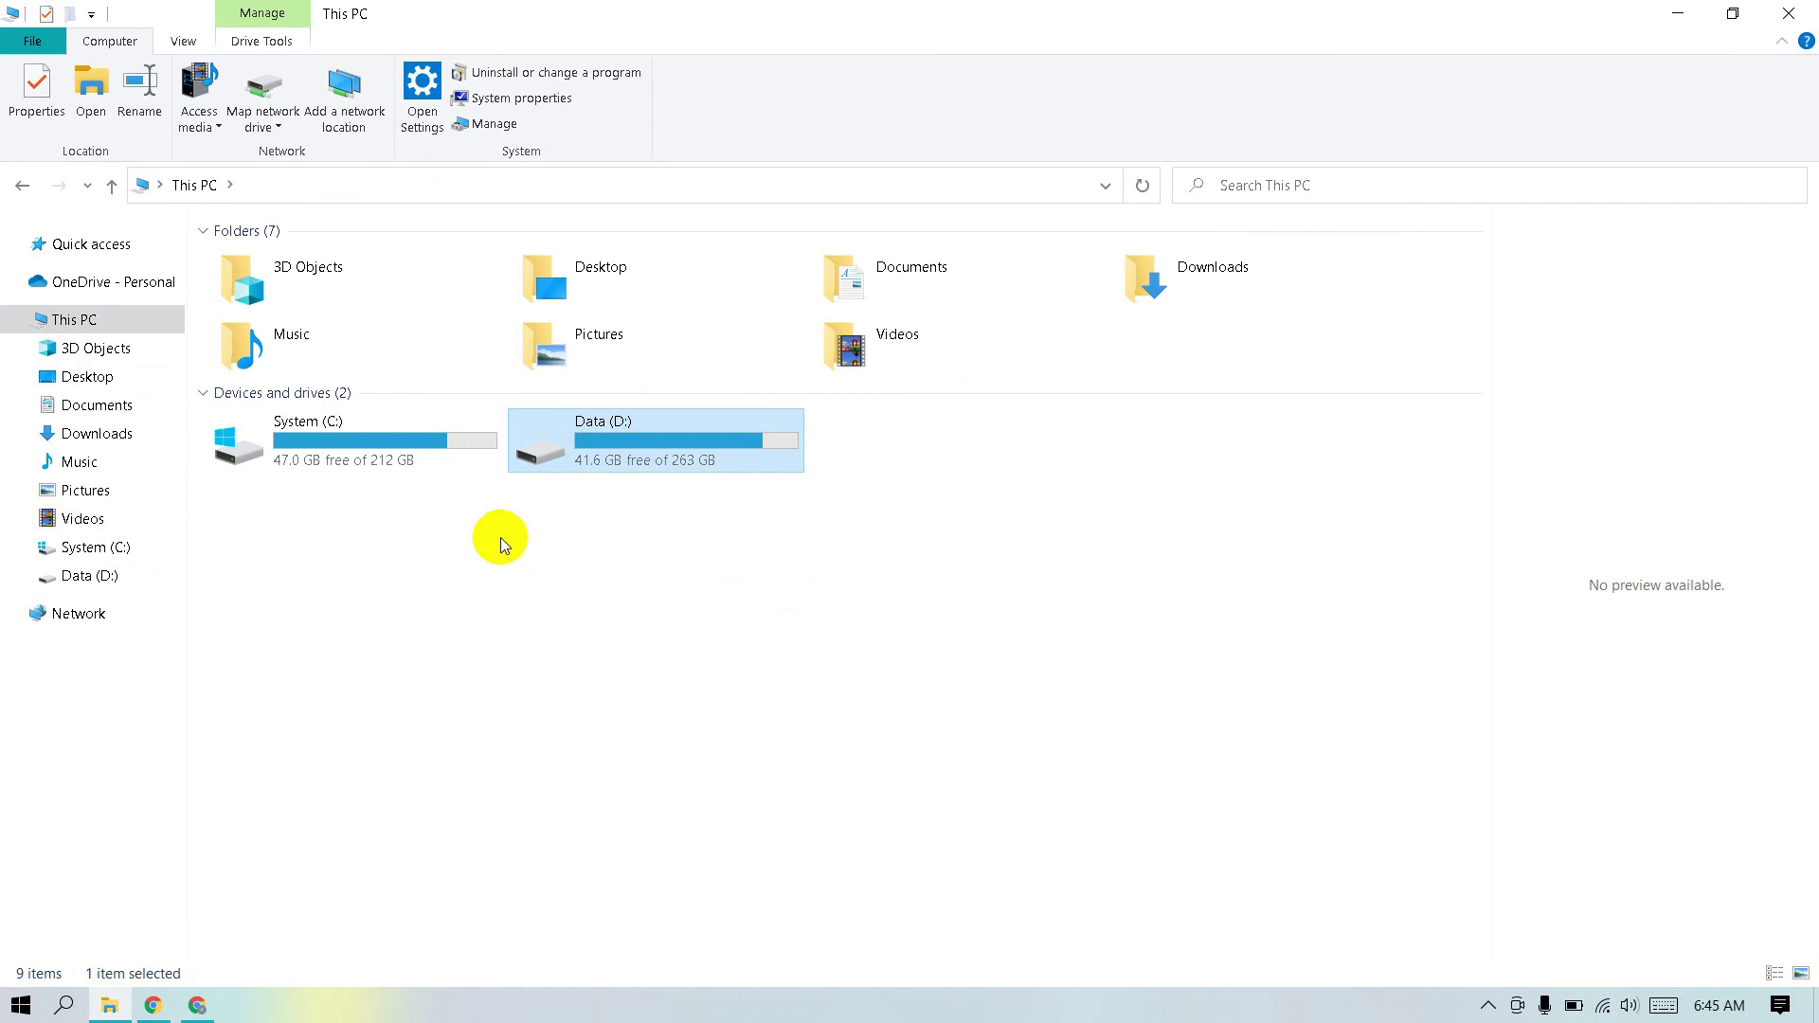
pyautogui.click(94, 575)
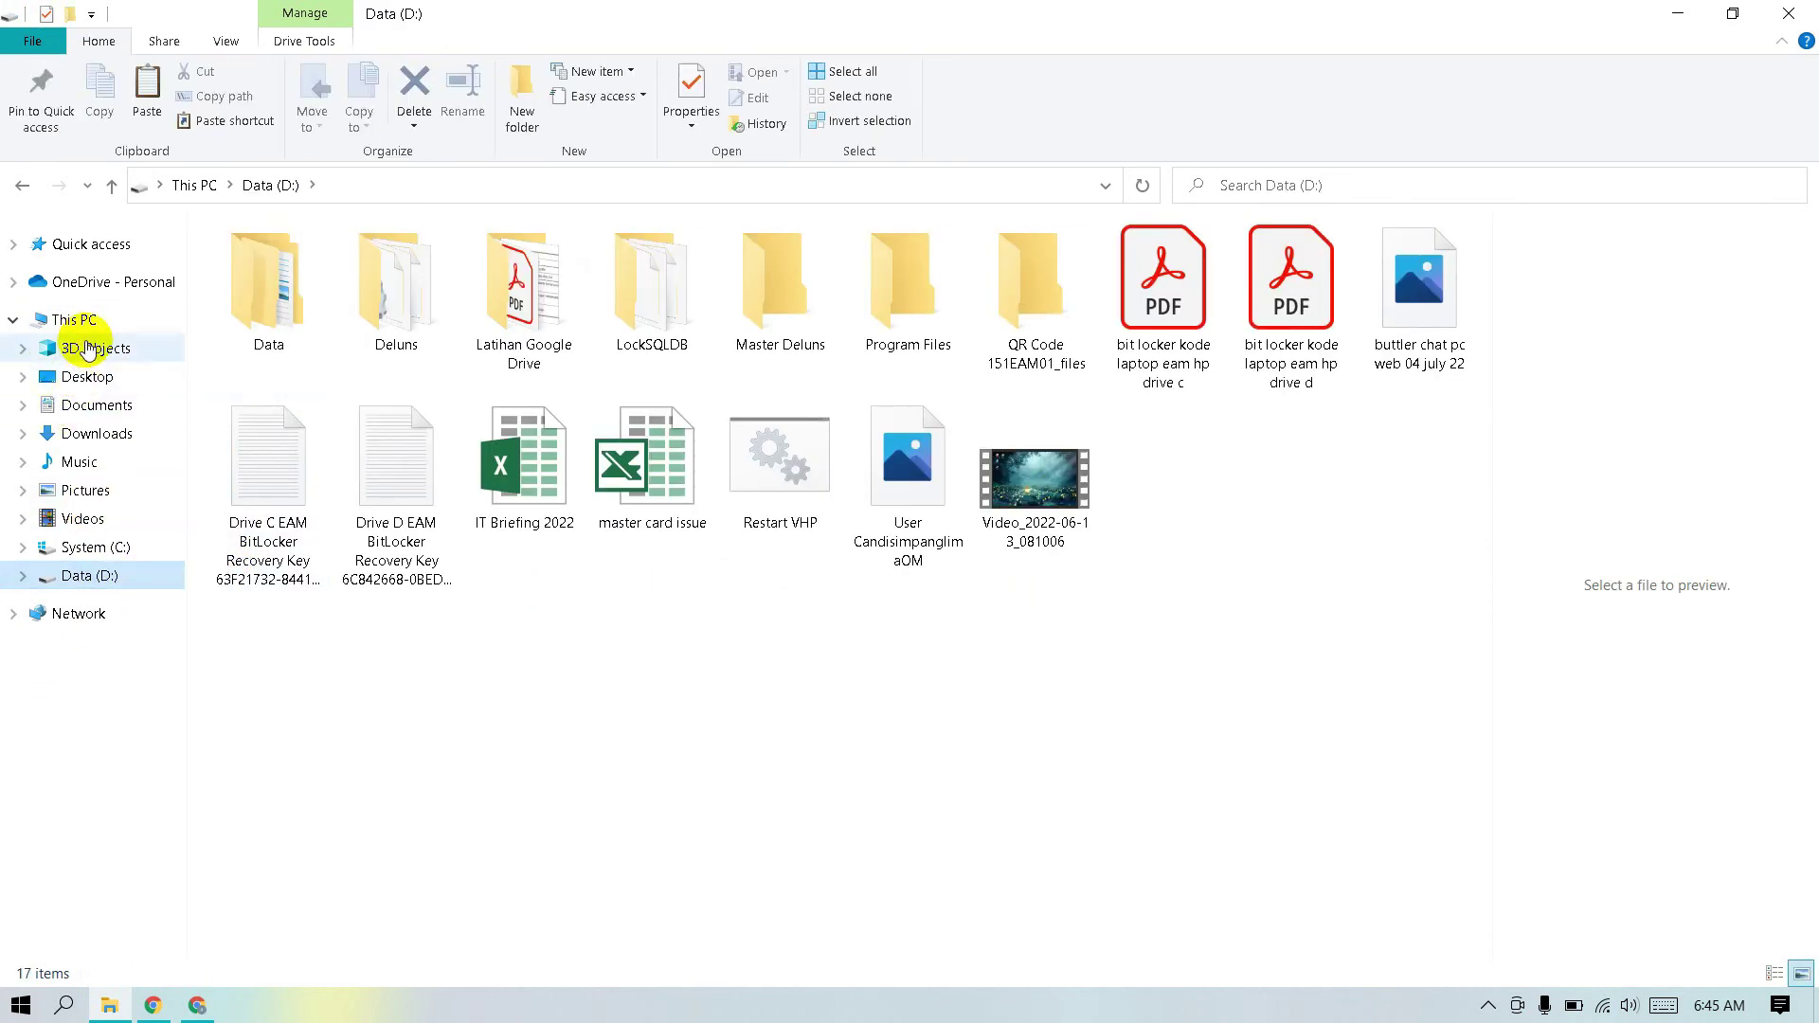
pyautogui.click(74, 320)
pyautogui.click(1814, 1005)
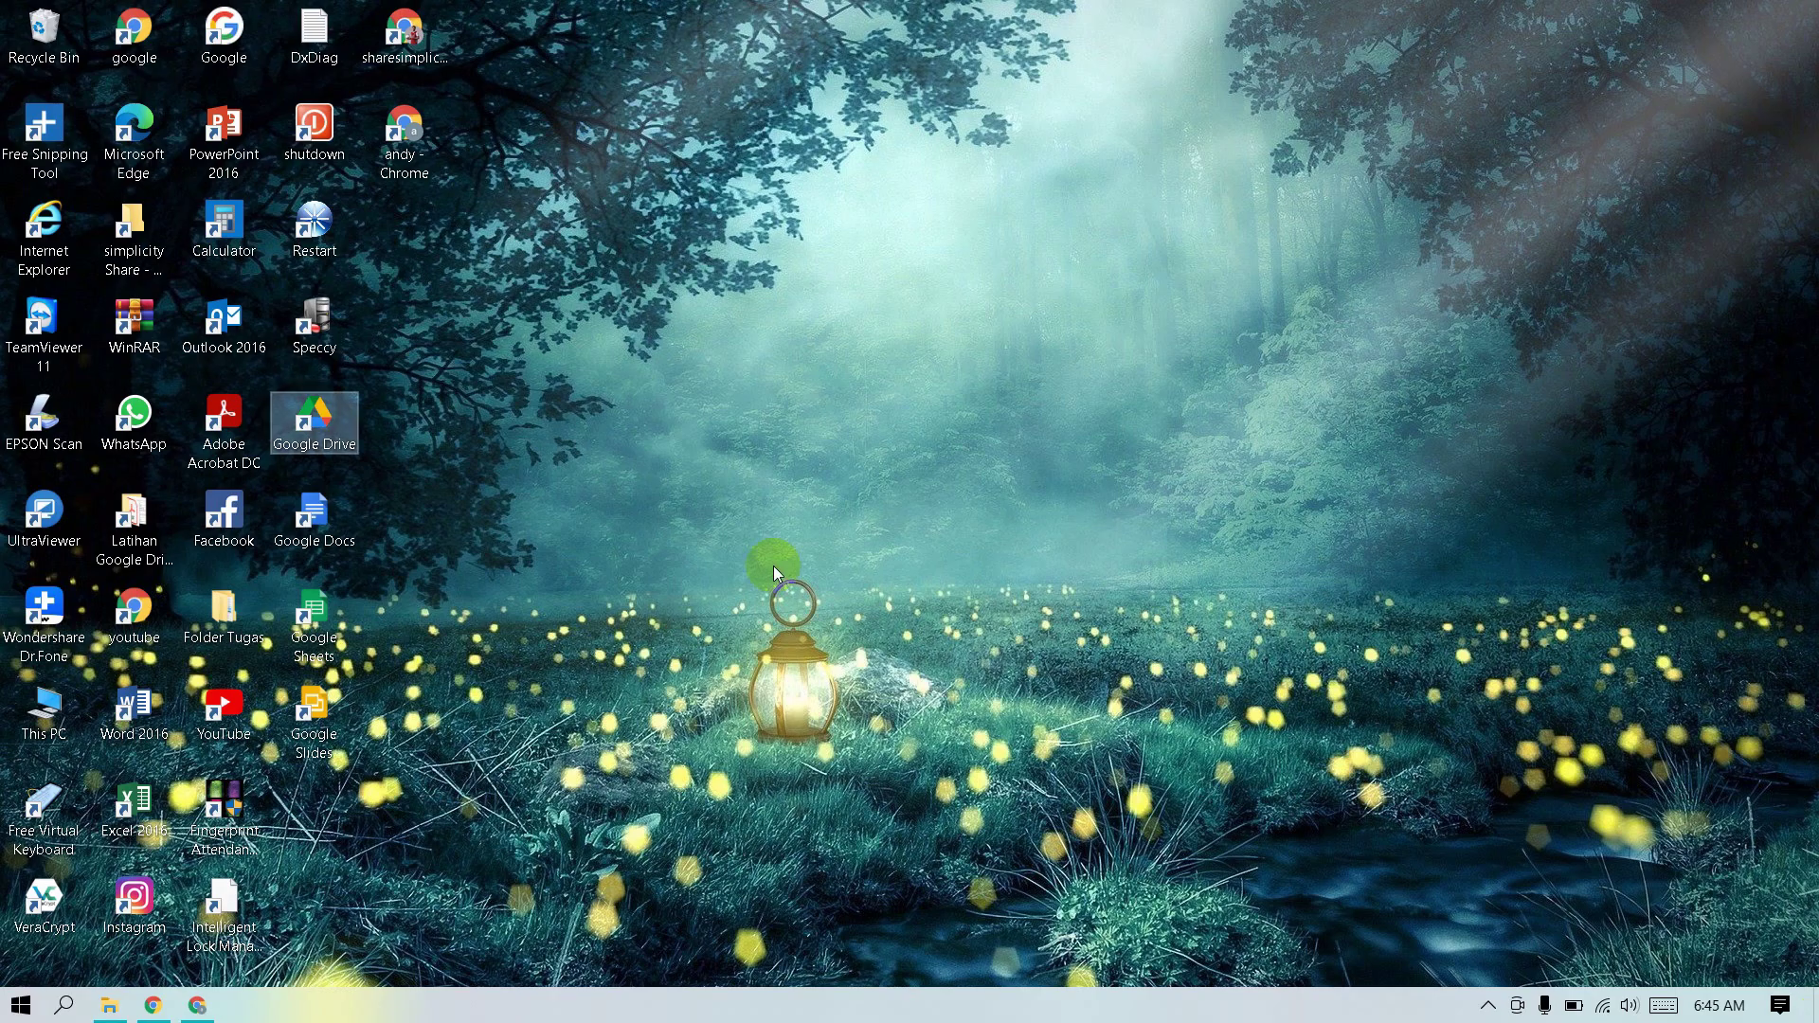
# Relaunch Google Drive from its desktop shortcut, decline the preferences tour, and check for its icon in the system tray.
pyautogui.doubleClick(300, 411)
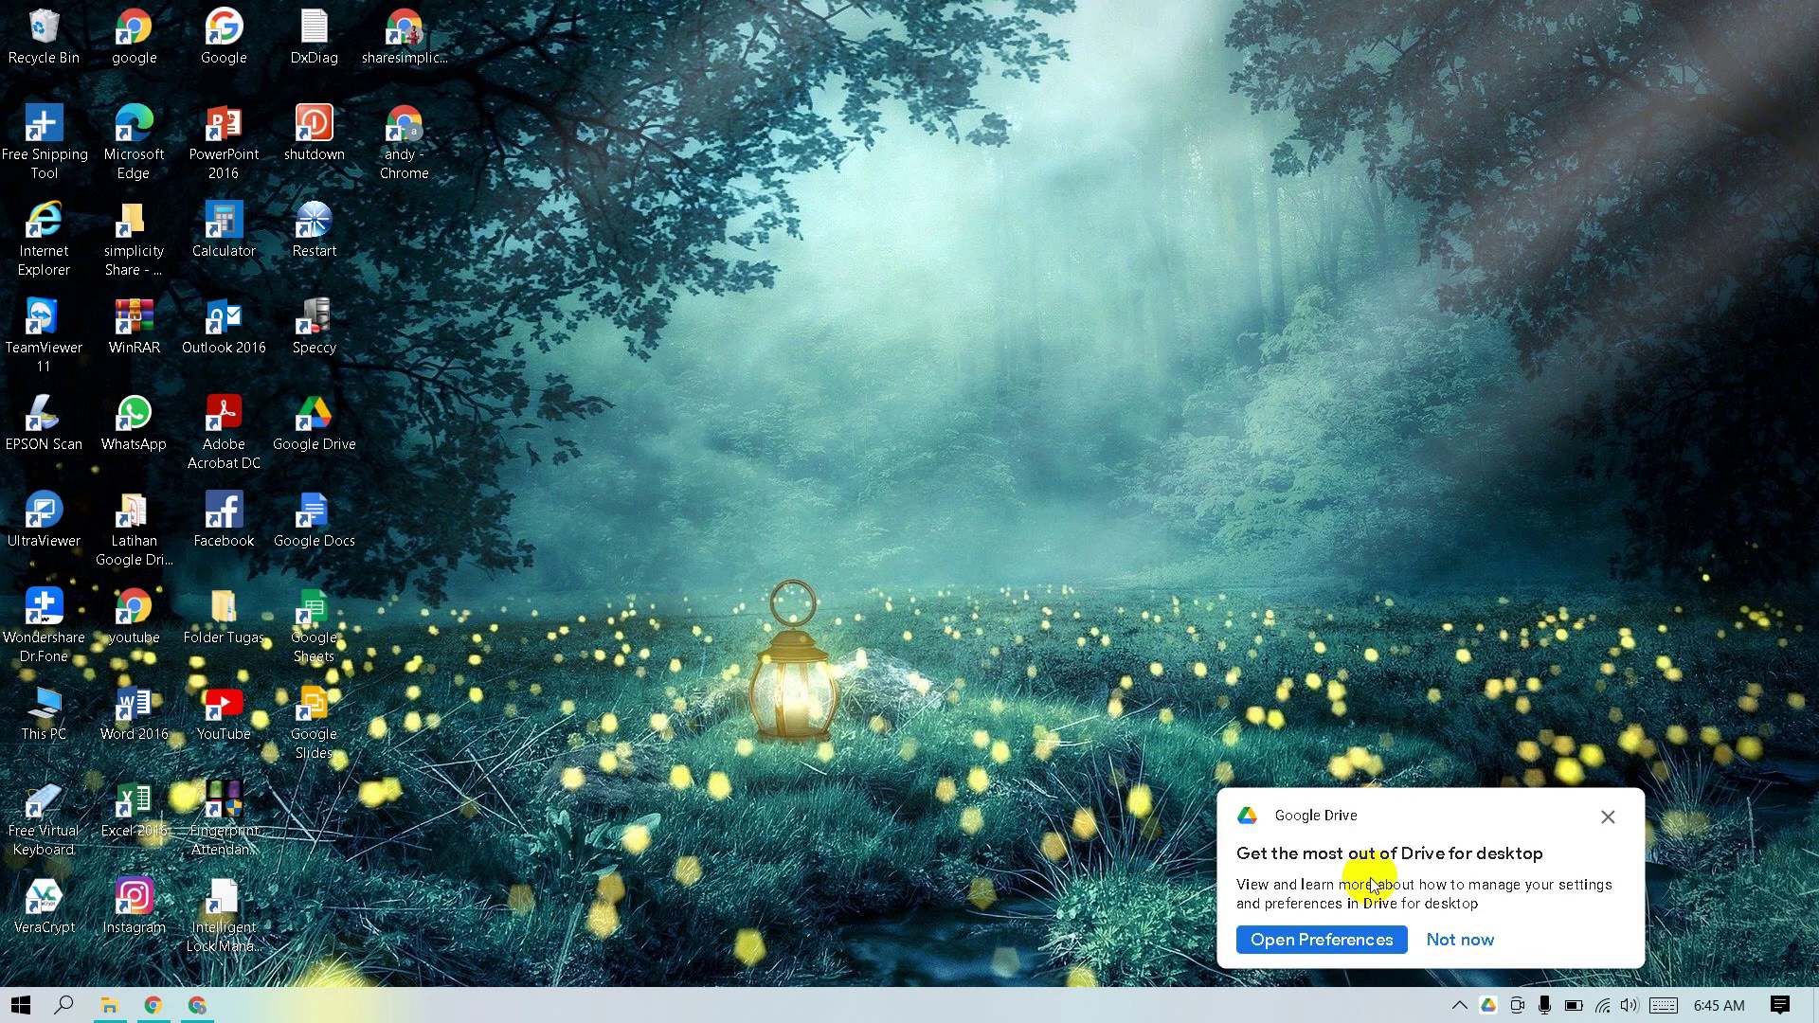
pyautogui.click(1478, 940)
pyautogui.click(1462, 1007)
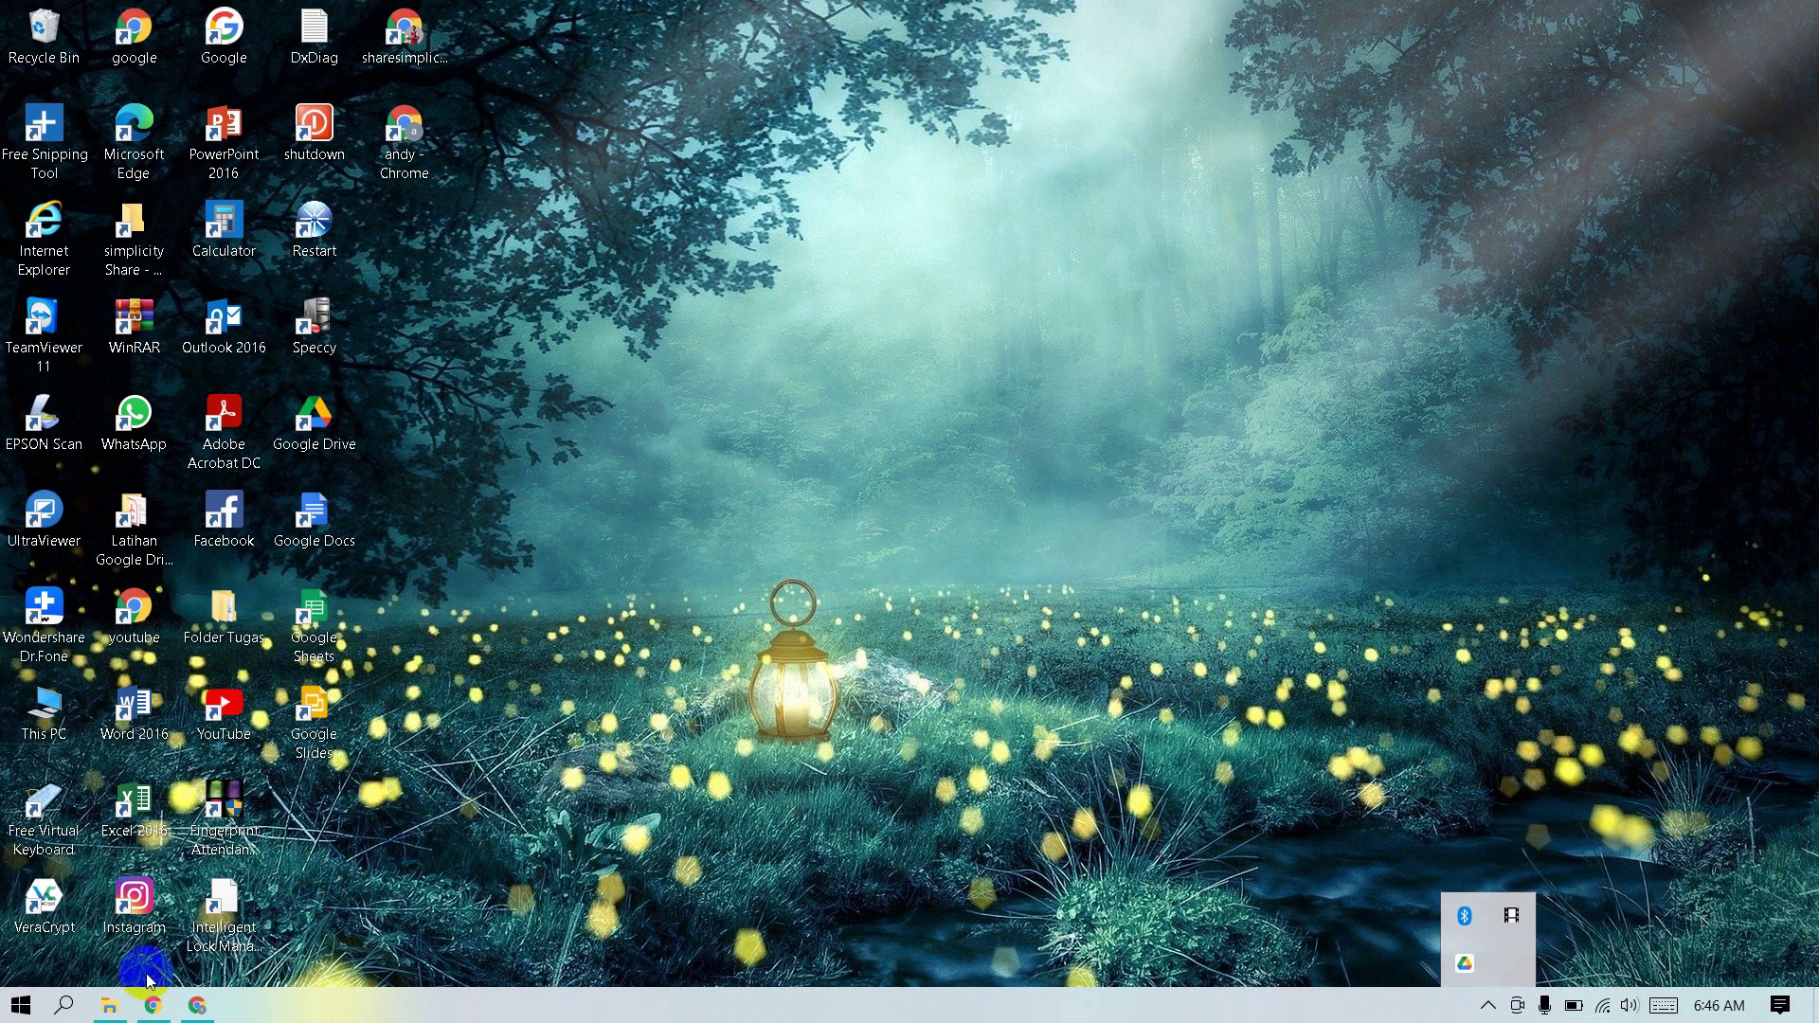
# Display the drives under This PC in File Explorer and select Google Drive (G:).
pyautogui.click(110, 1008)
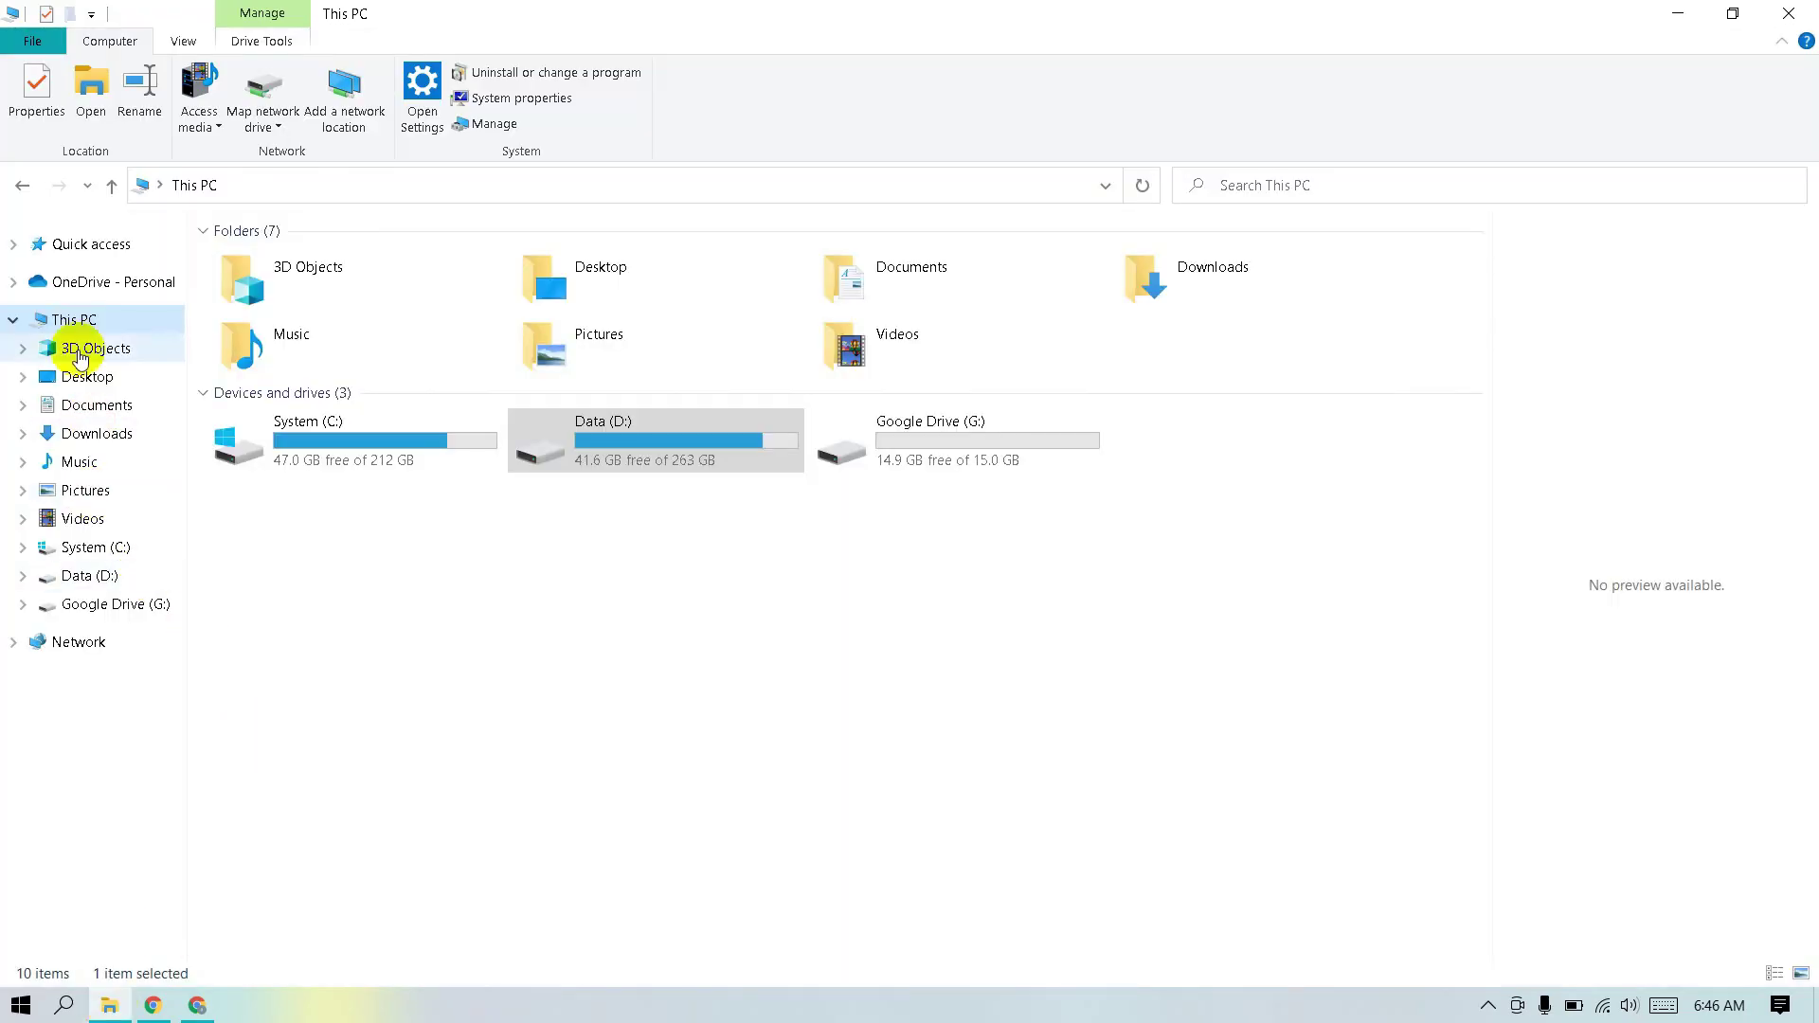
pyautogui.click(72, 320)
pyautogui.click(965, 438)
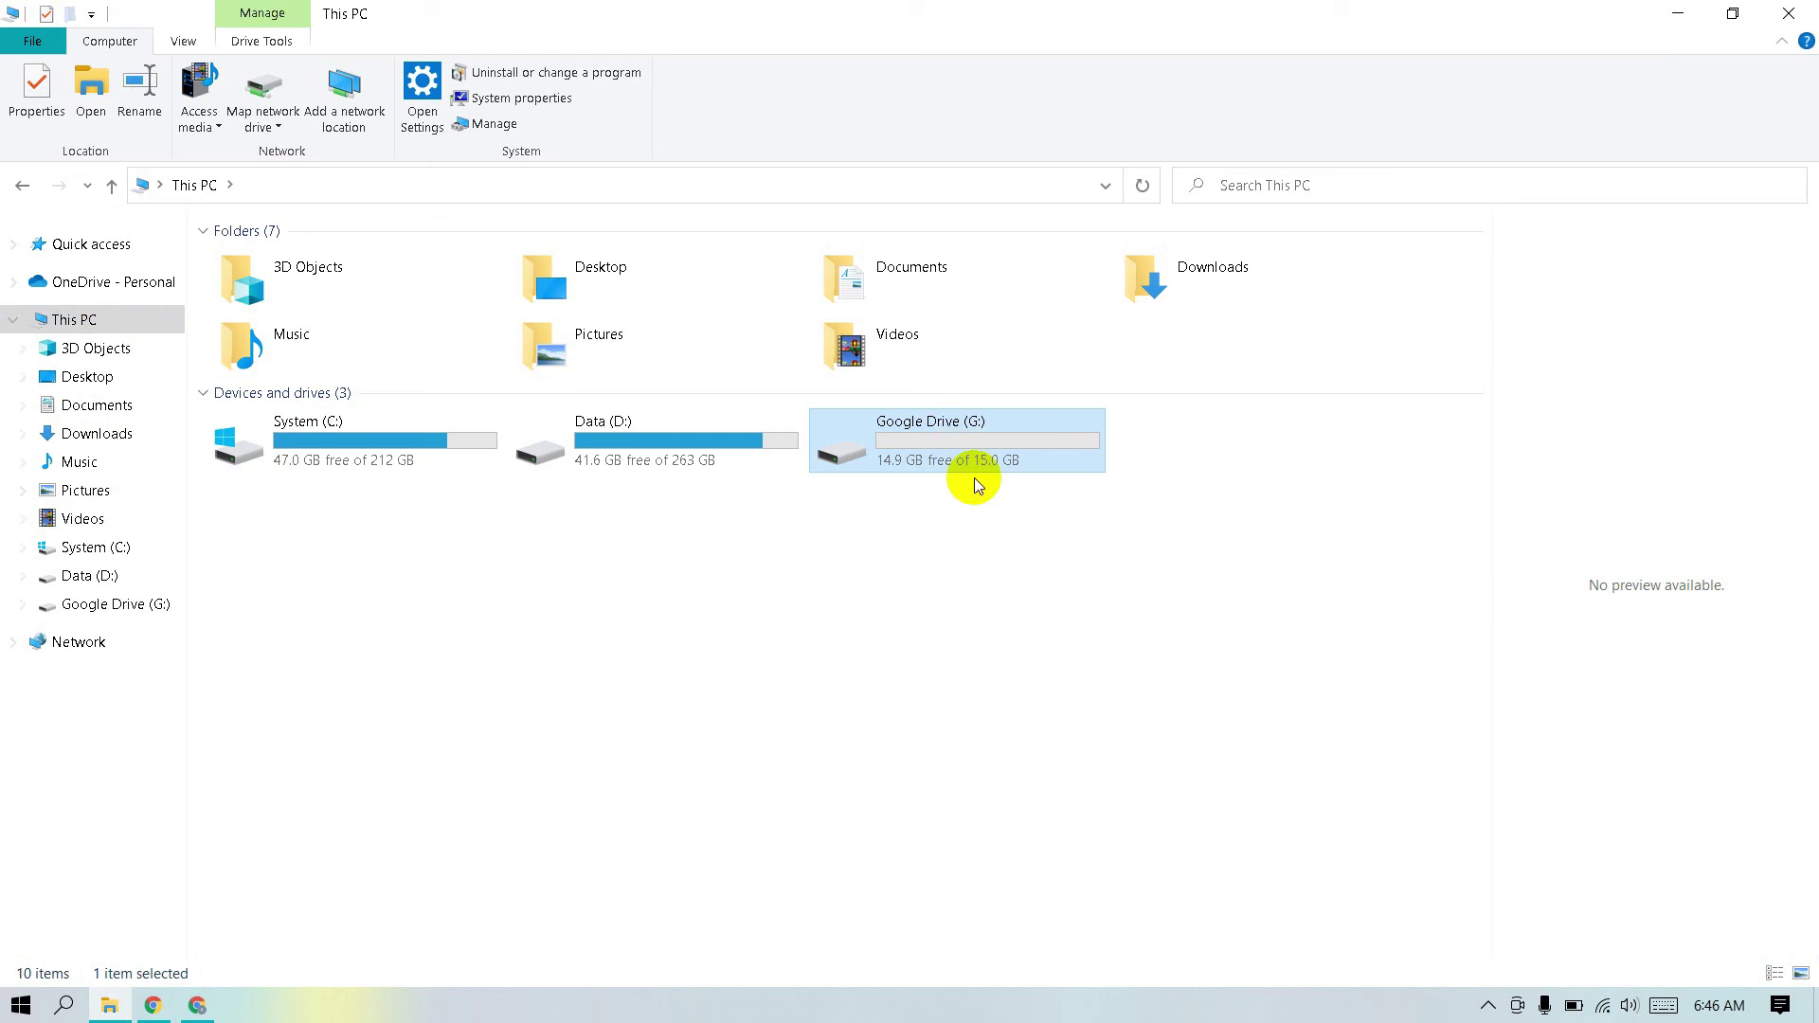